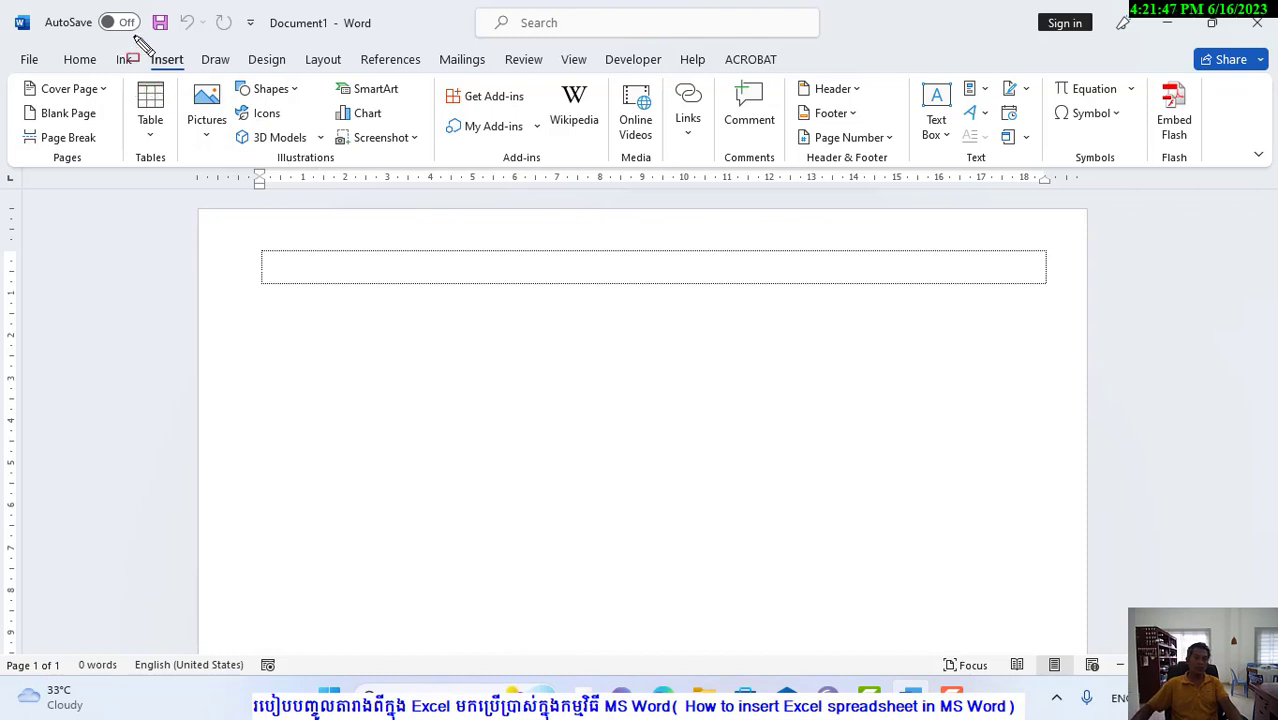
Show the Insert Table drop-down options, including Excel Spreadsheet, then dismiss the menu.
mouse_move(133, 37)
mouse_down()
mouse_move(190, 98)
mouse_move(197, 86)
mouse_up()
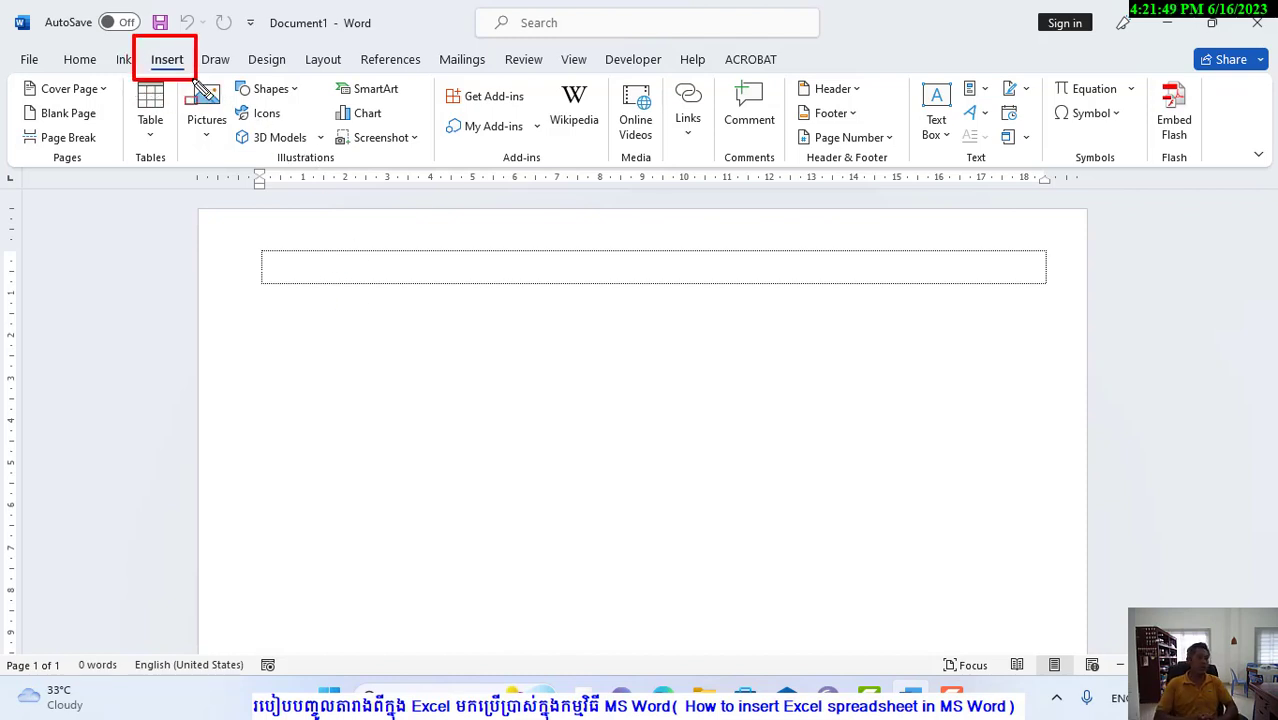
key(Escape)
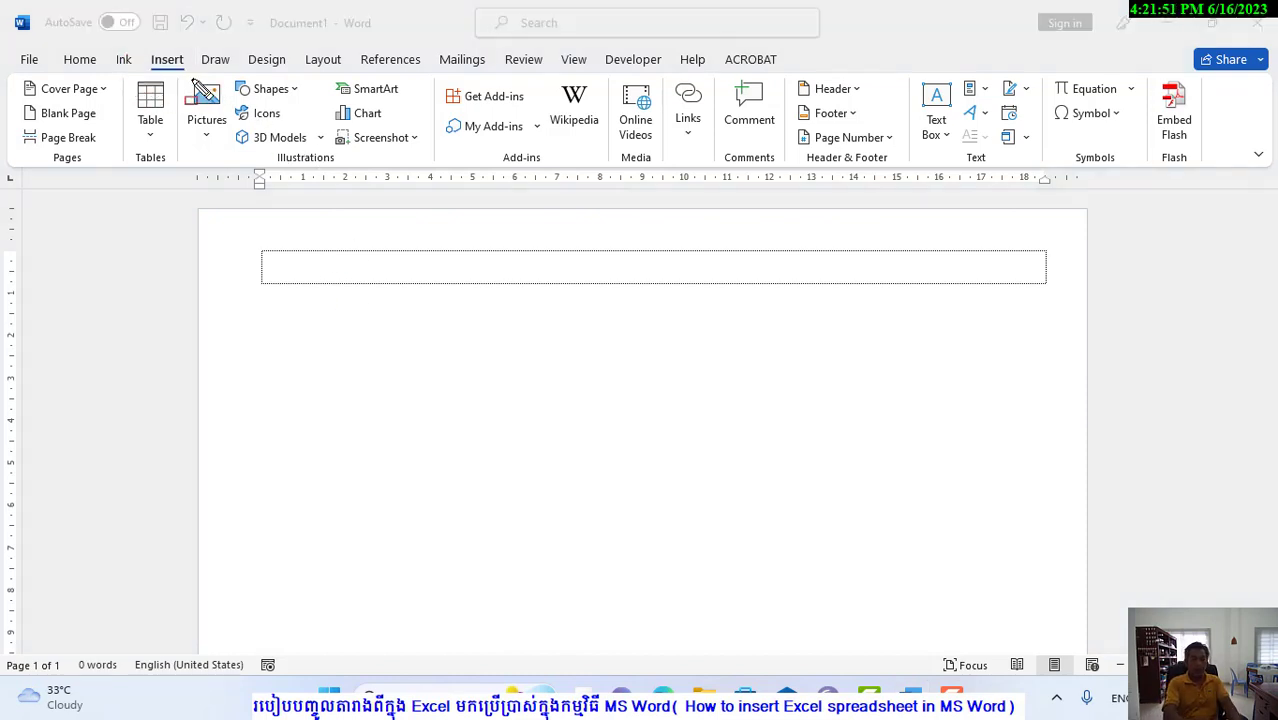
click(152, 137)
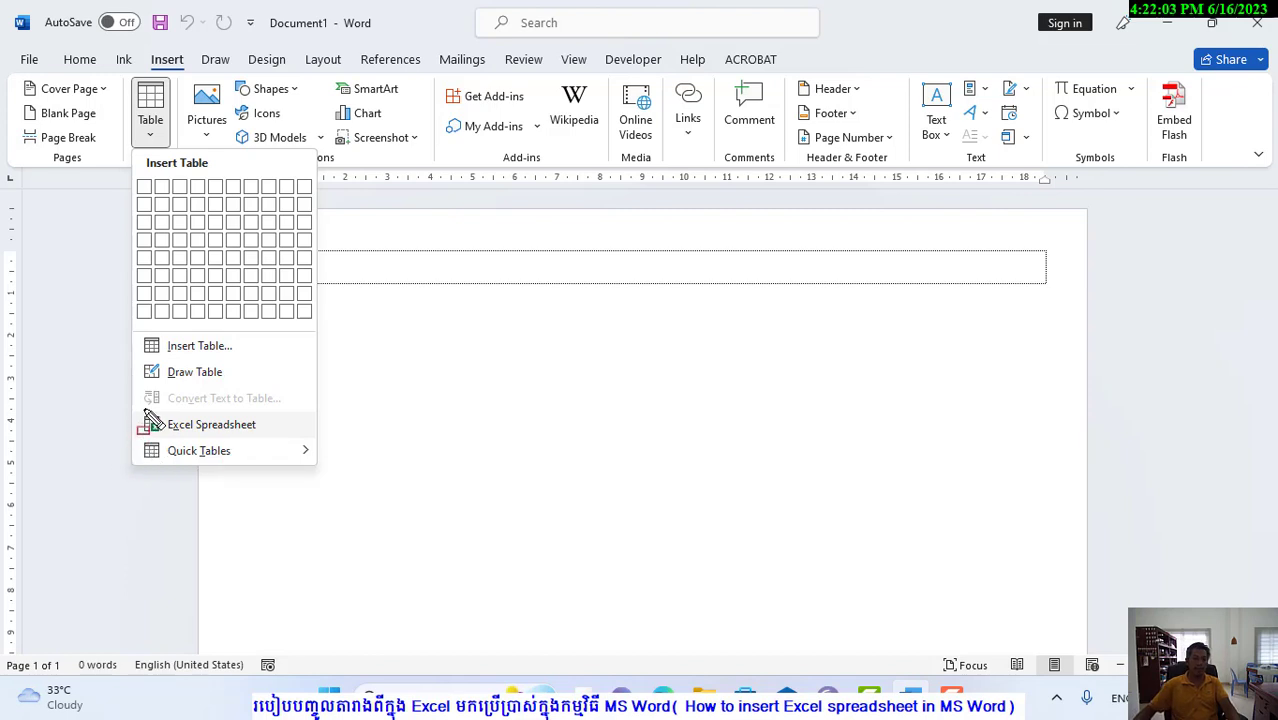
drag(131, 404, 318, 445)
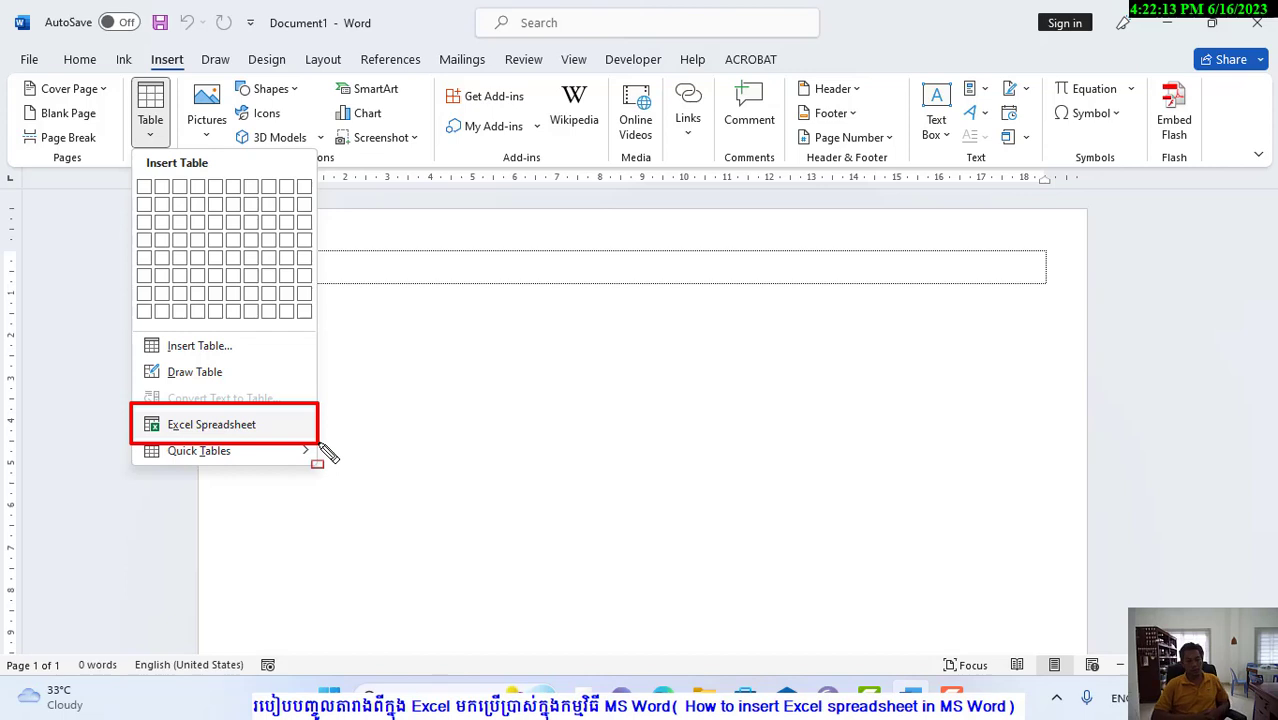
click(322, 448)
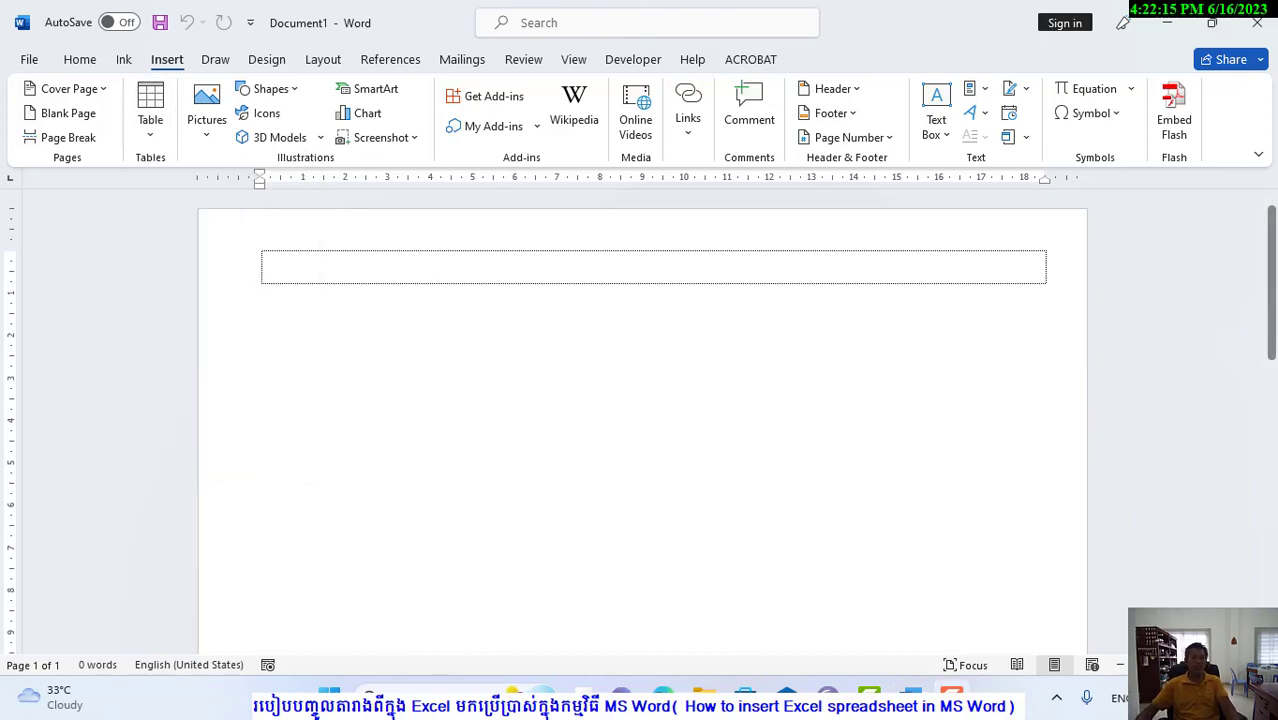
Insert an embedded Excel Spreadsheet from the Table menu.
click(150, 138)
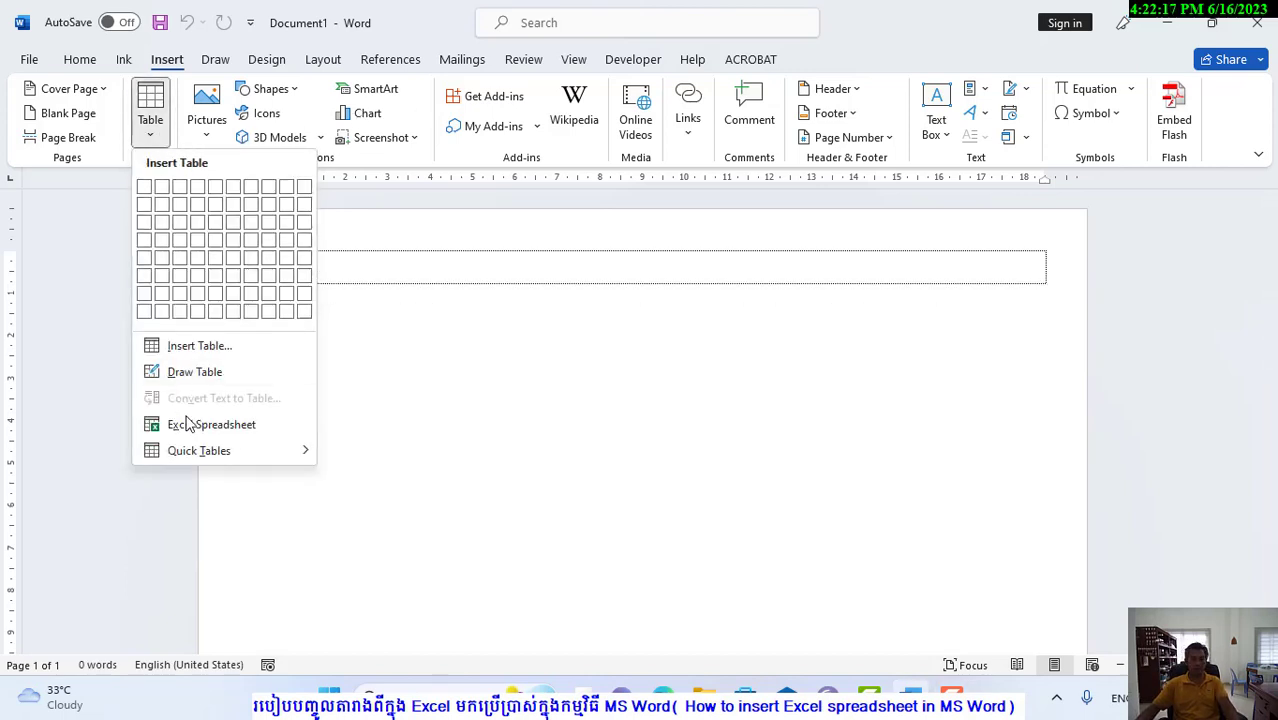
click(189, 427)
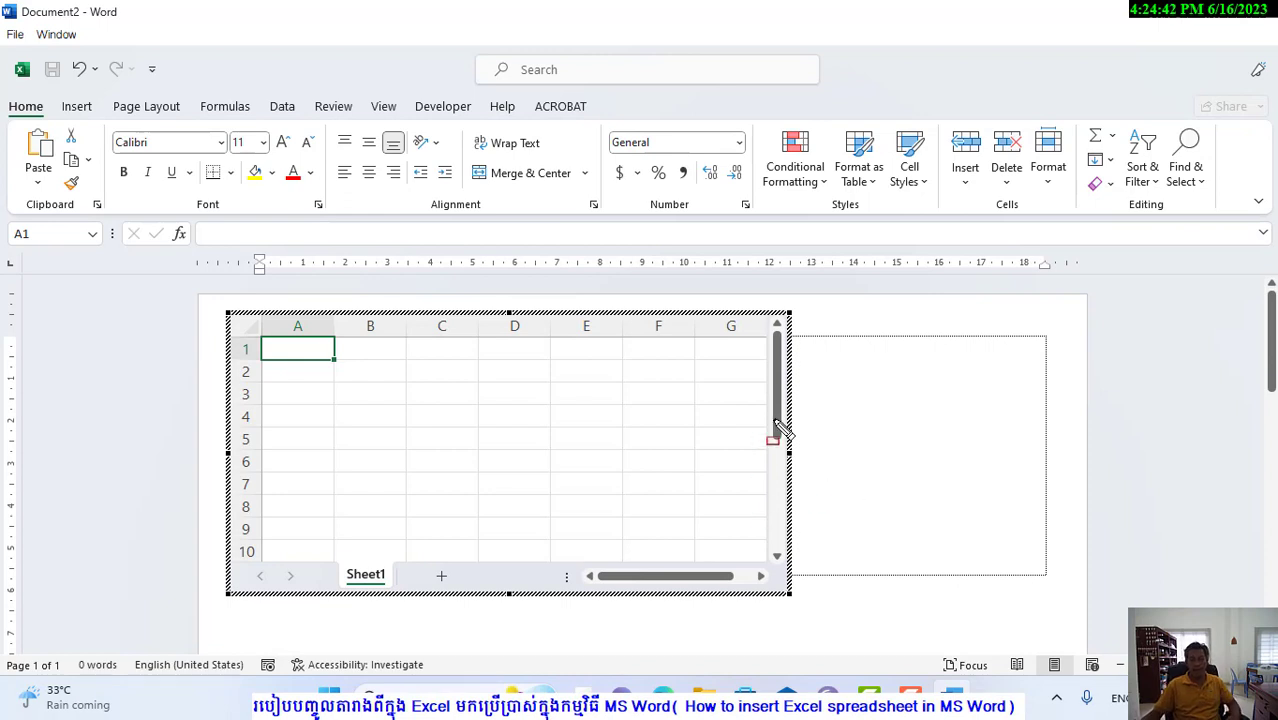
drag(779, 438, 806, 465)
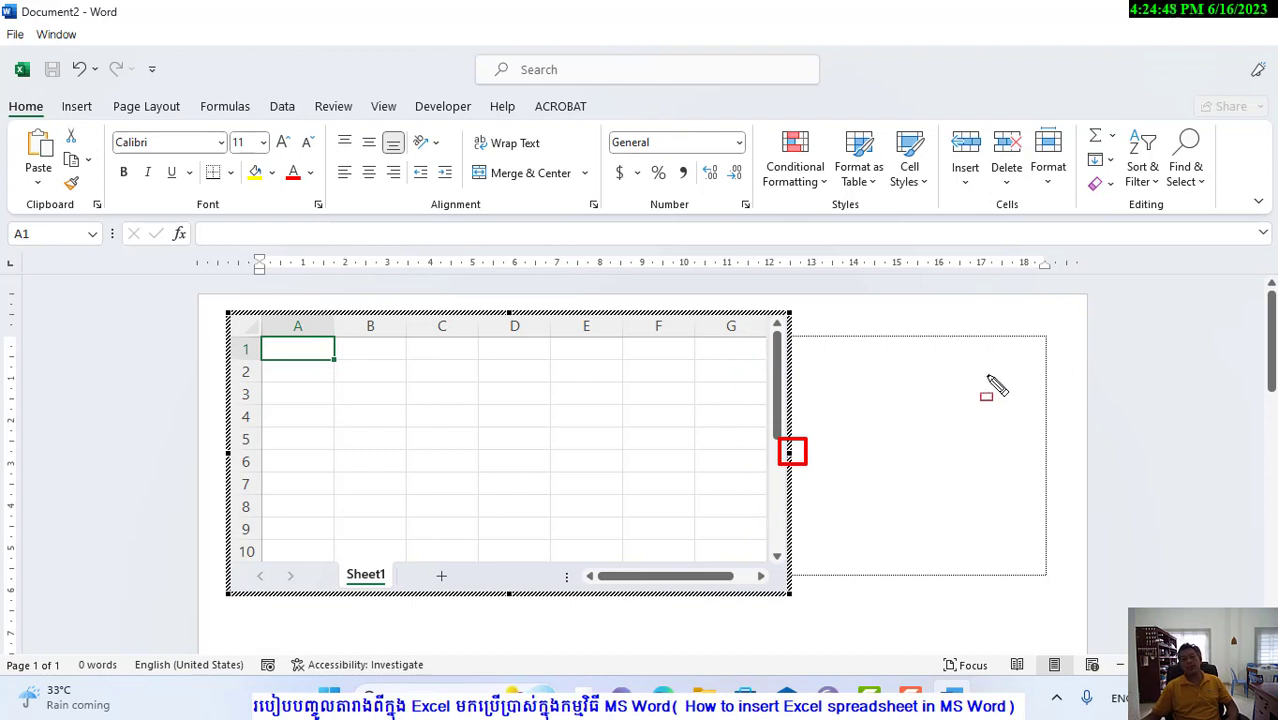
drag(494, 586, 531, 616)
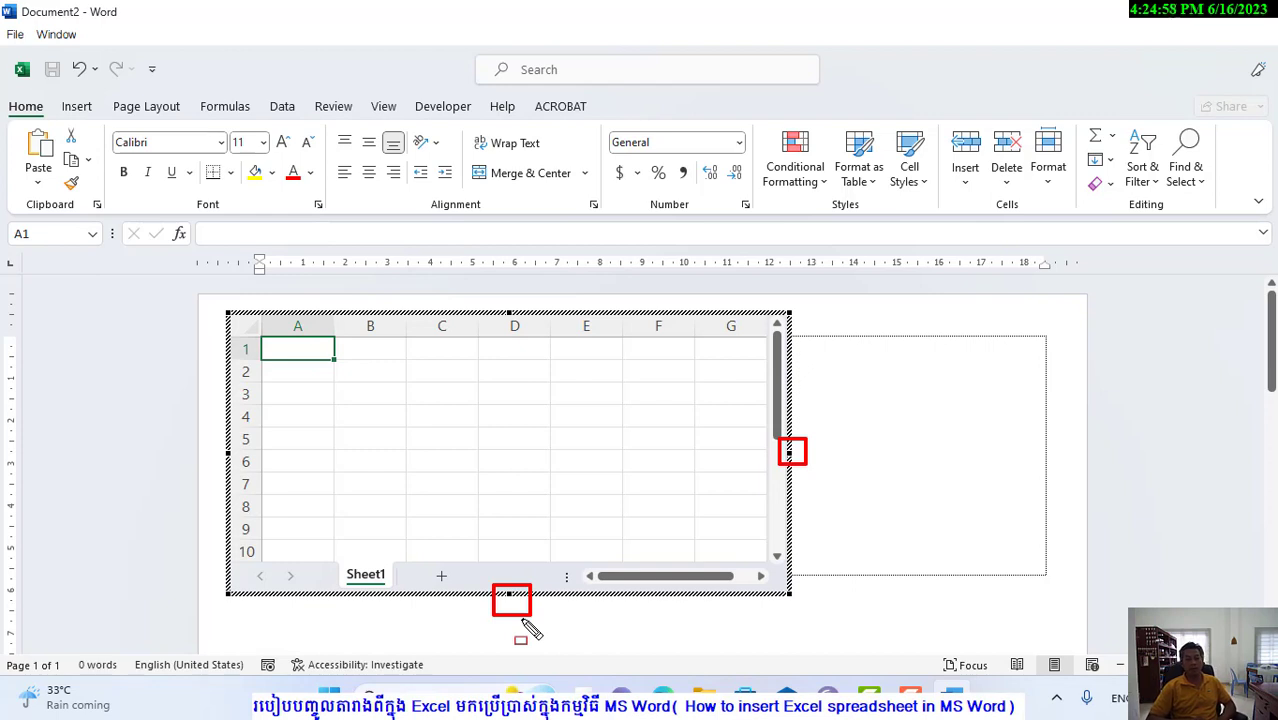
Set all cells of the embedded sheet to Khmer OS Siemreap, size 12.
click(248, 324)
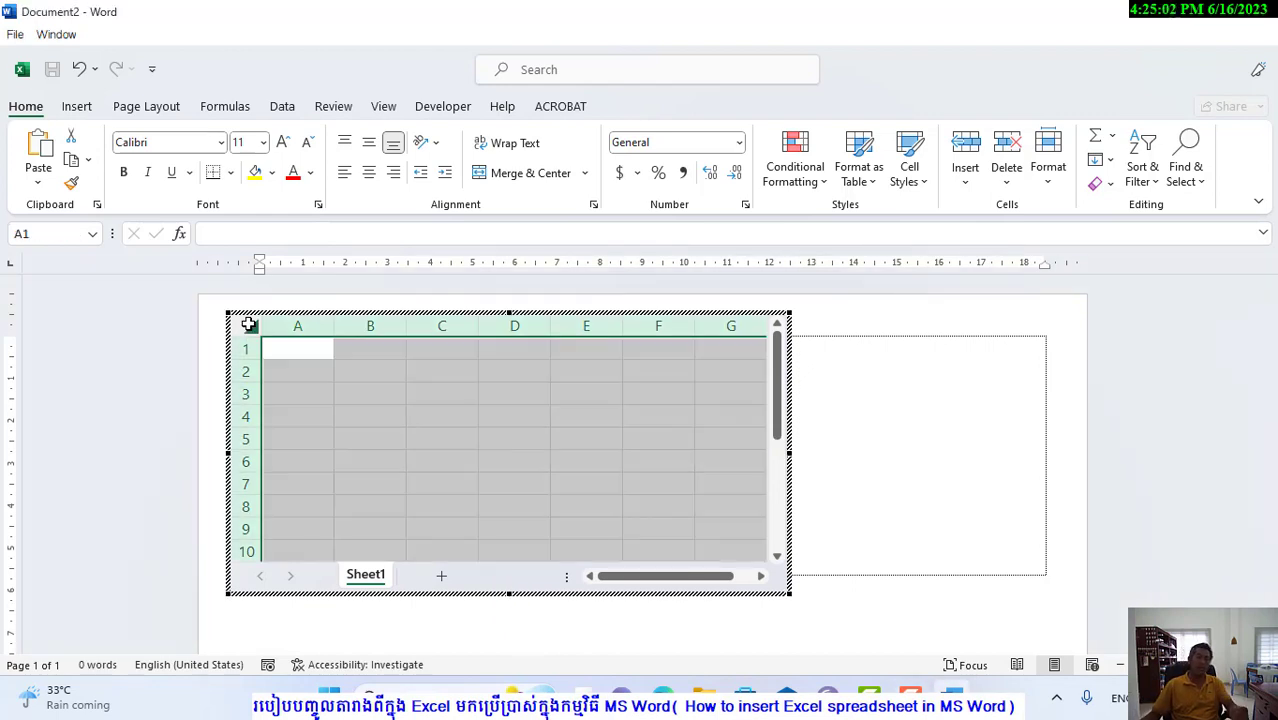
click(168, 145)
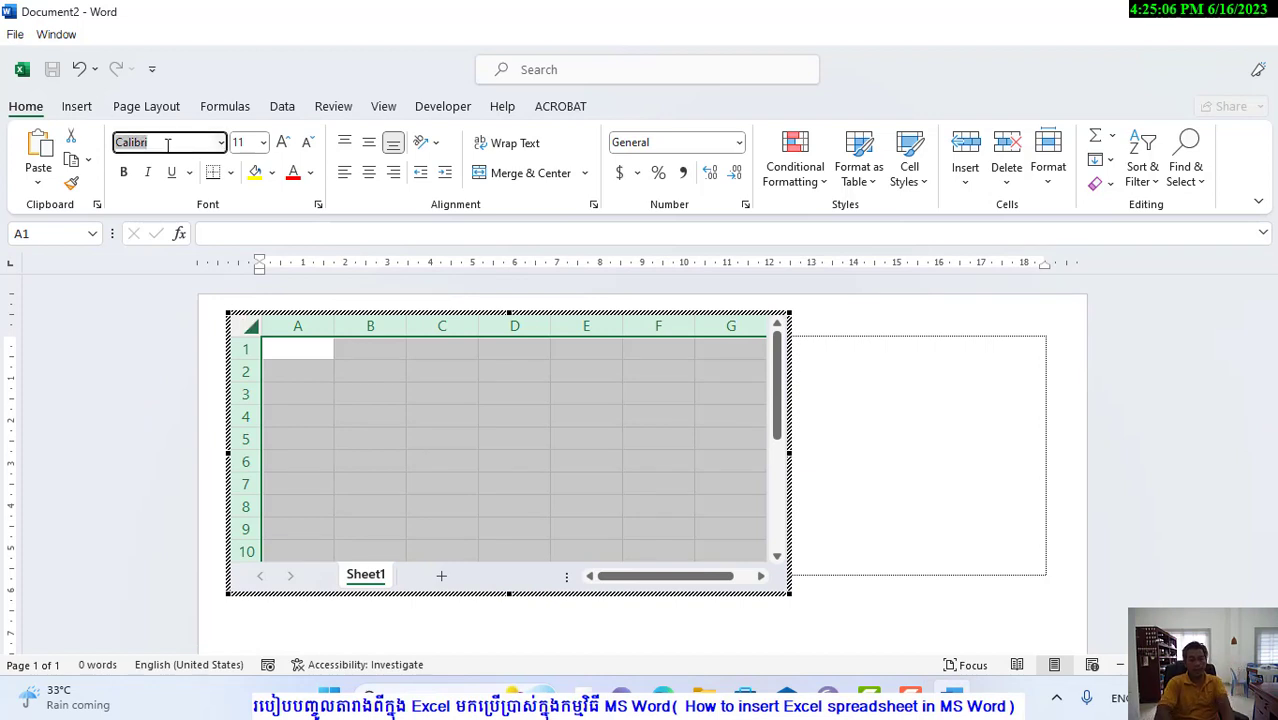
text(Khmer Old Style)
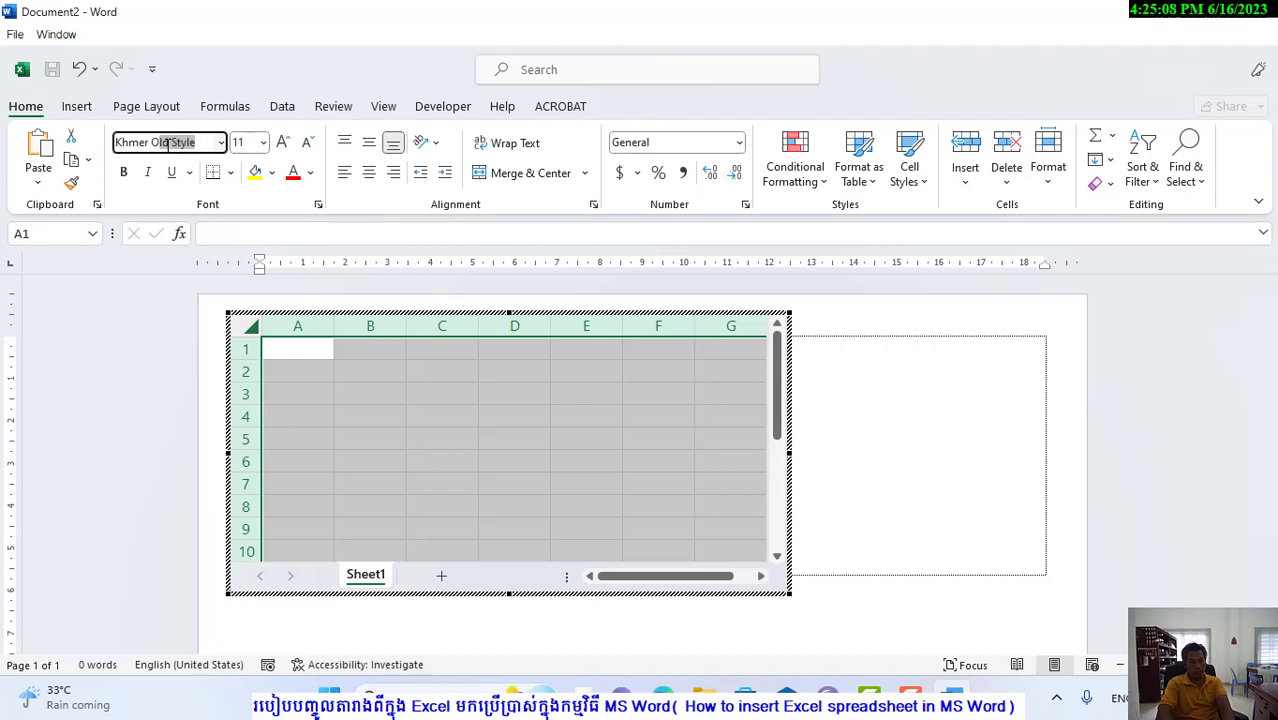
key(Return)
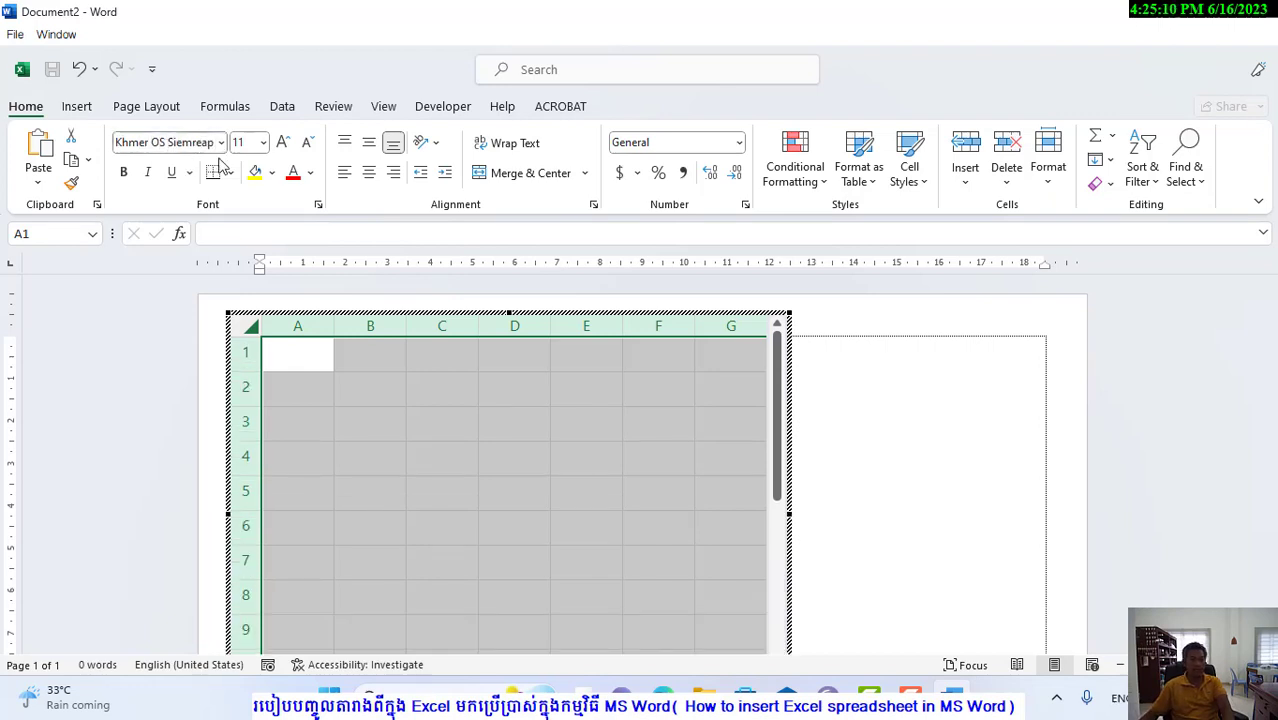
click(284, 142)
click(340, 385)
click(305, 355)
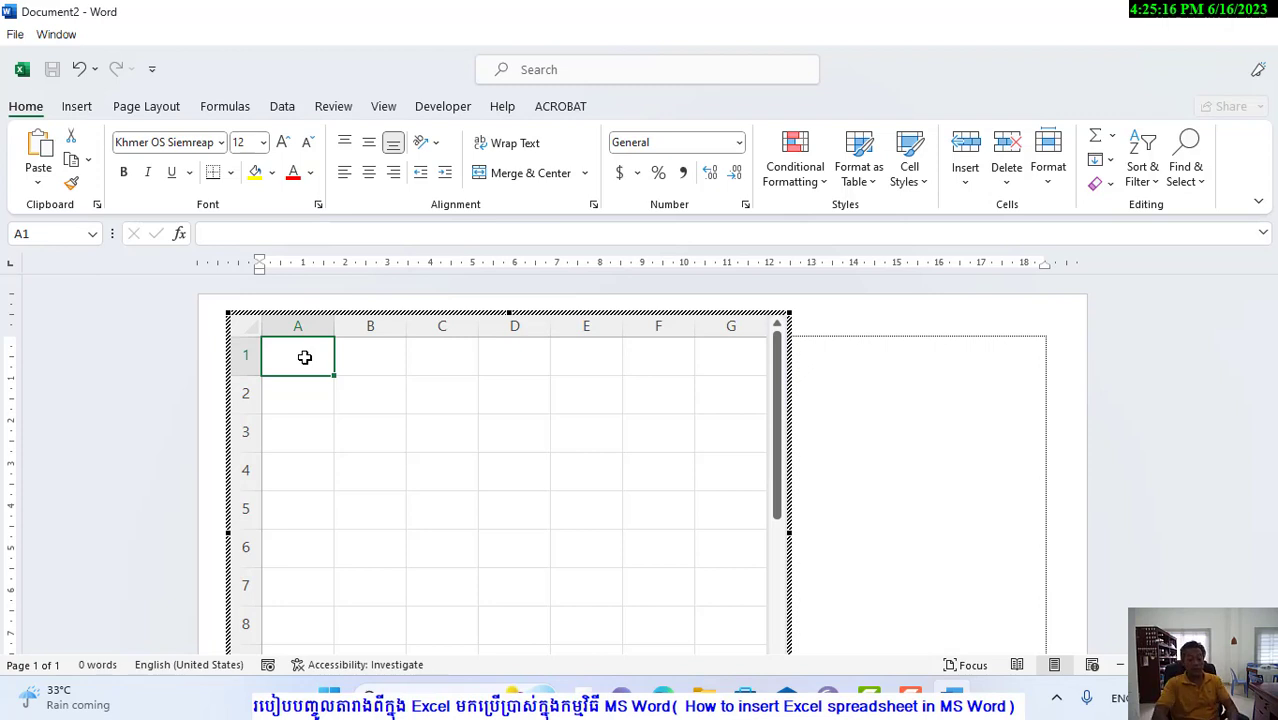
Type headers ថ្នាក់ in A1, សិស្សសរុប in B1, សរុប in B2 and ស្រី in C2.
text(ឈ)
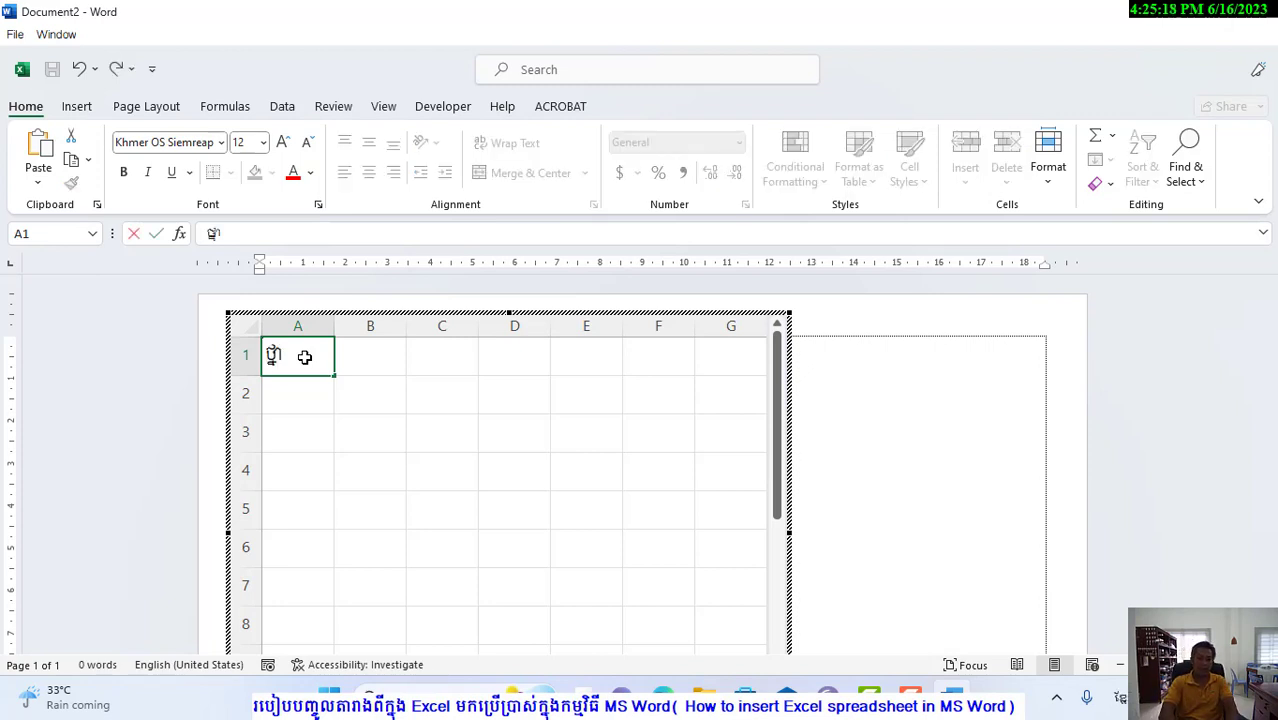
key(Tab)
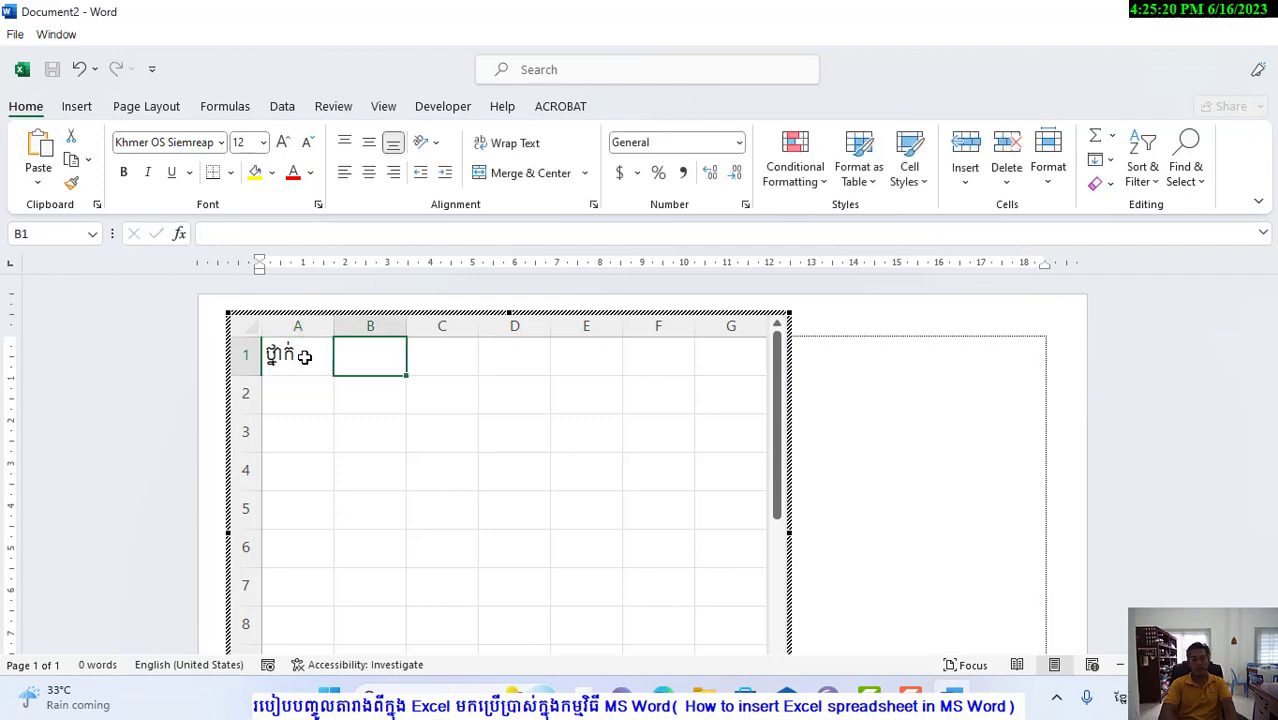
text(ស)
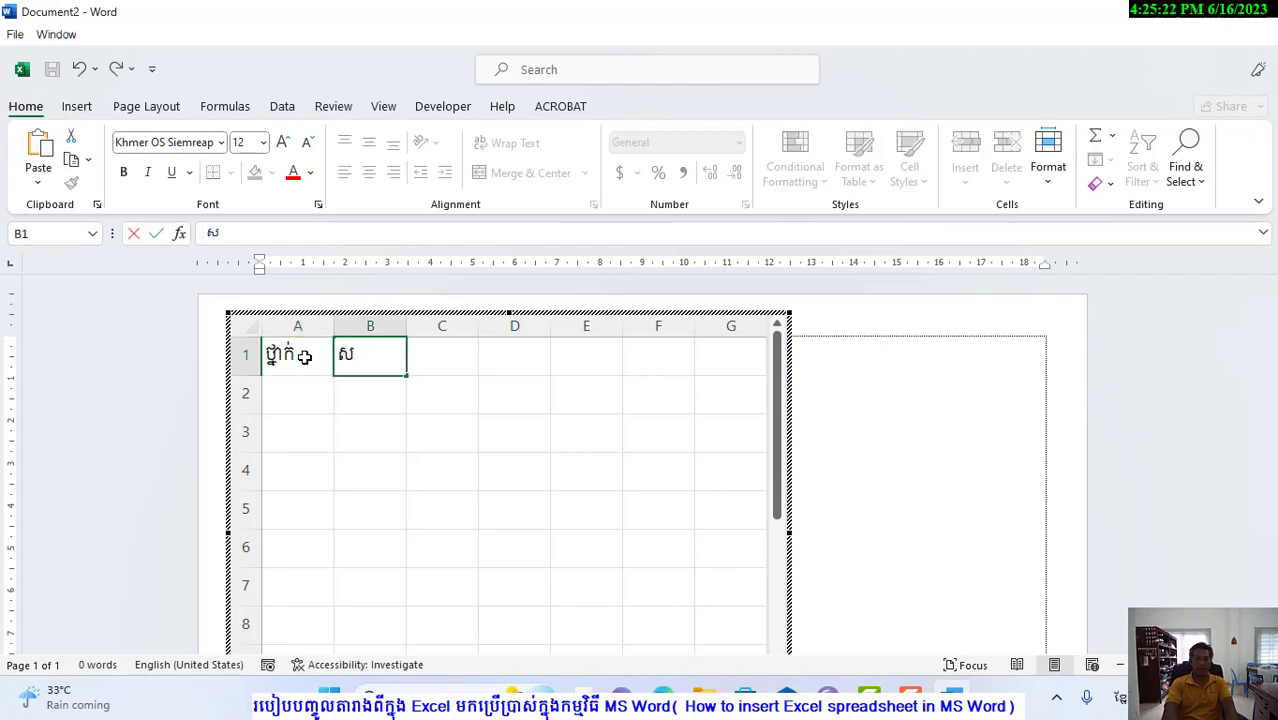
key(BackSpace)
key(BackSpace)
key(BackSpace)
key(BackSpace)
text(ស)
key(Return)
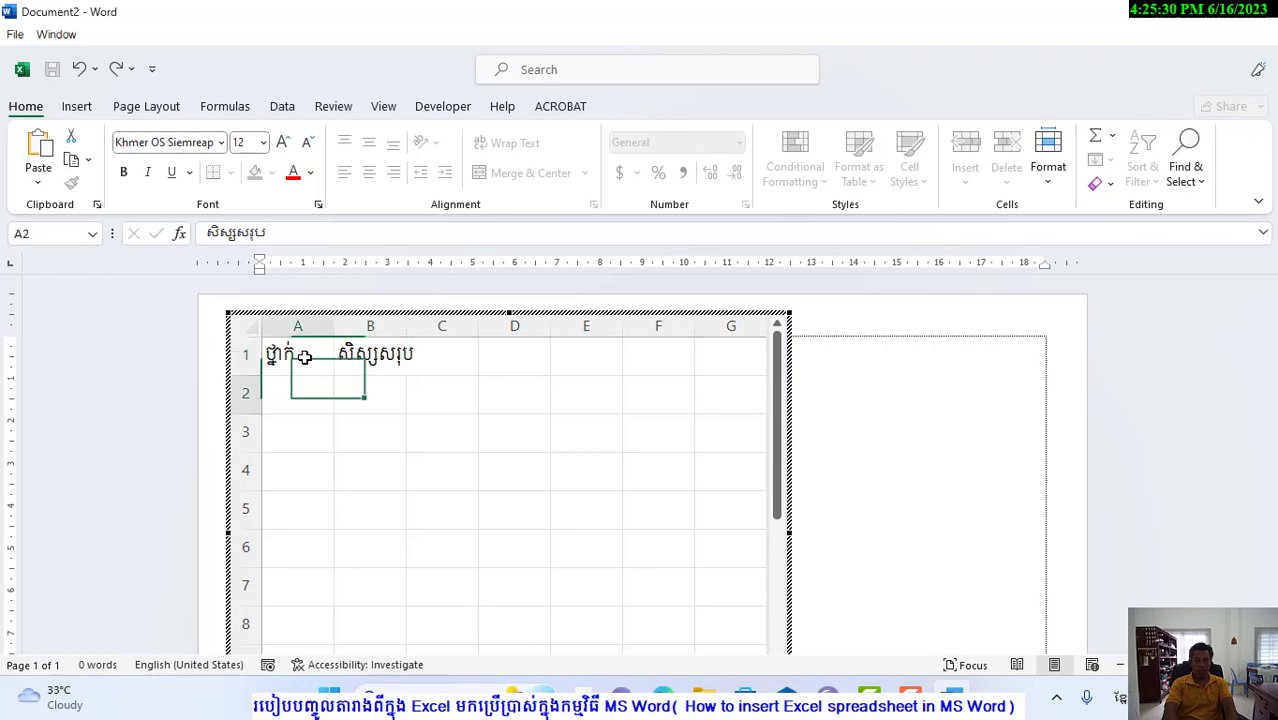
text(ស)
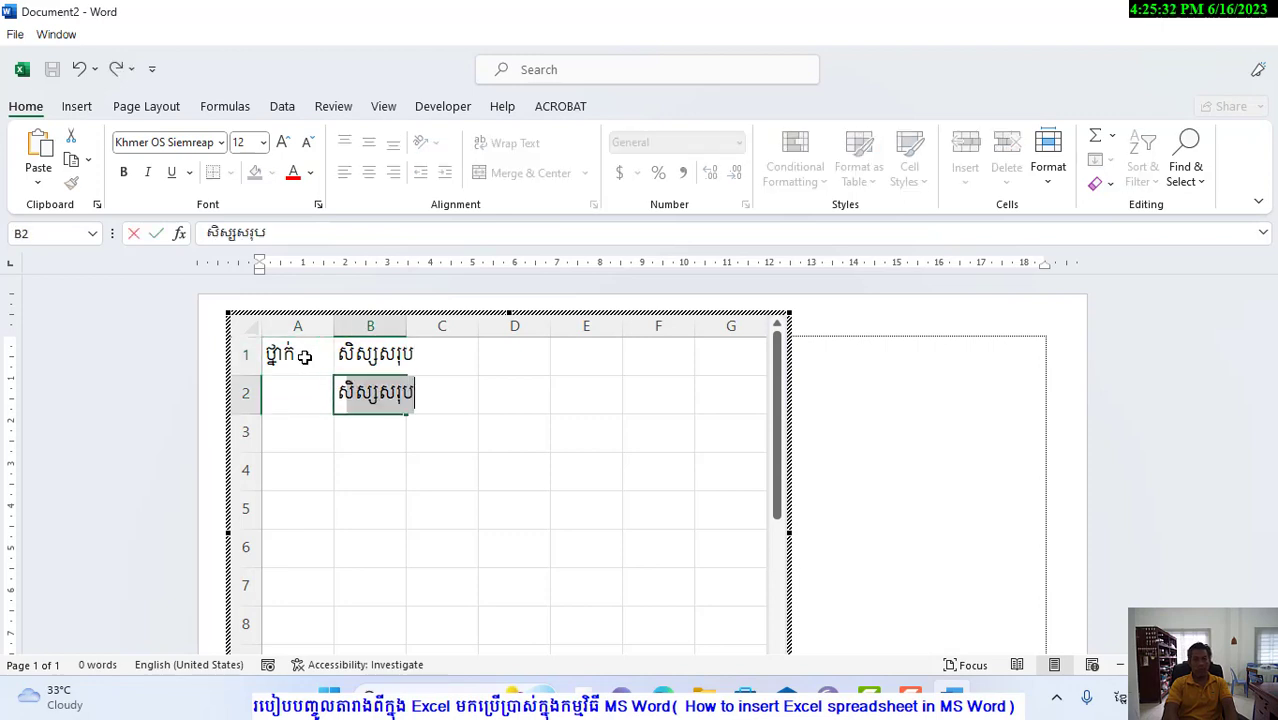
text(រុប)
key(Tab)
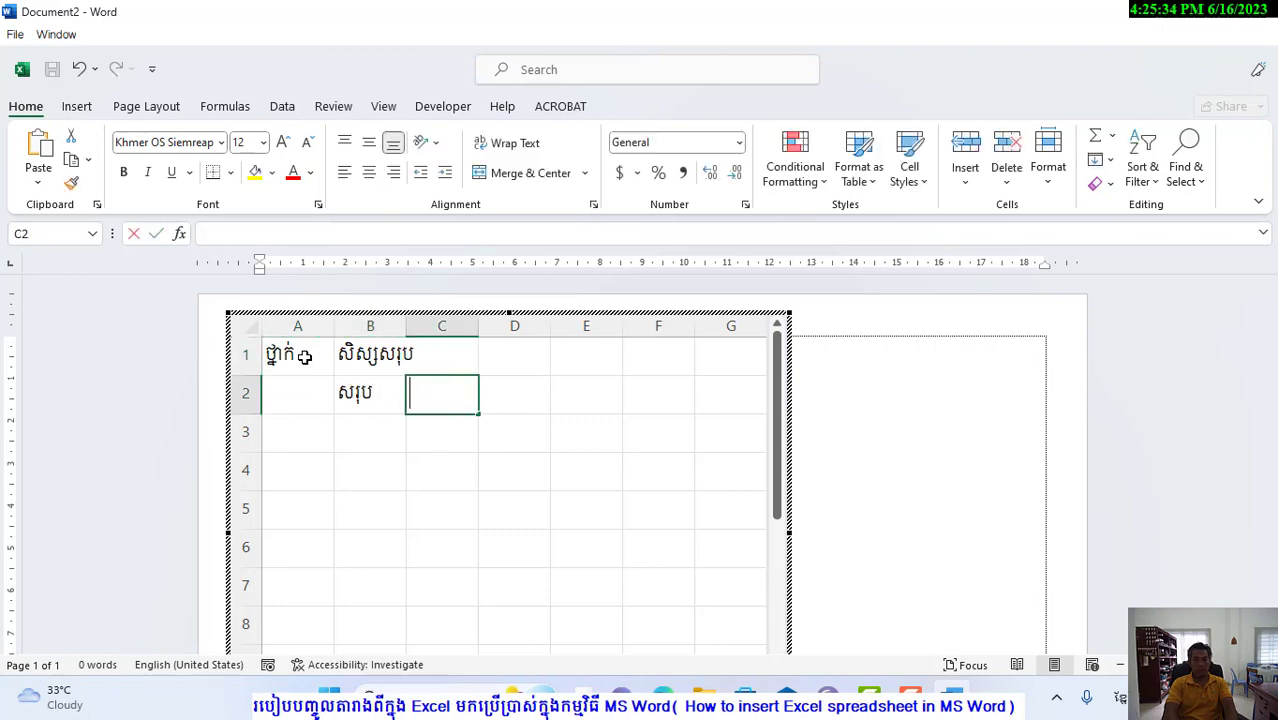
text(ស្រី)
key(Tab)
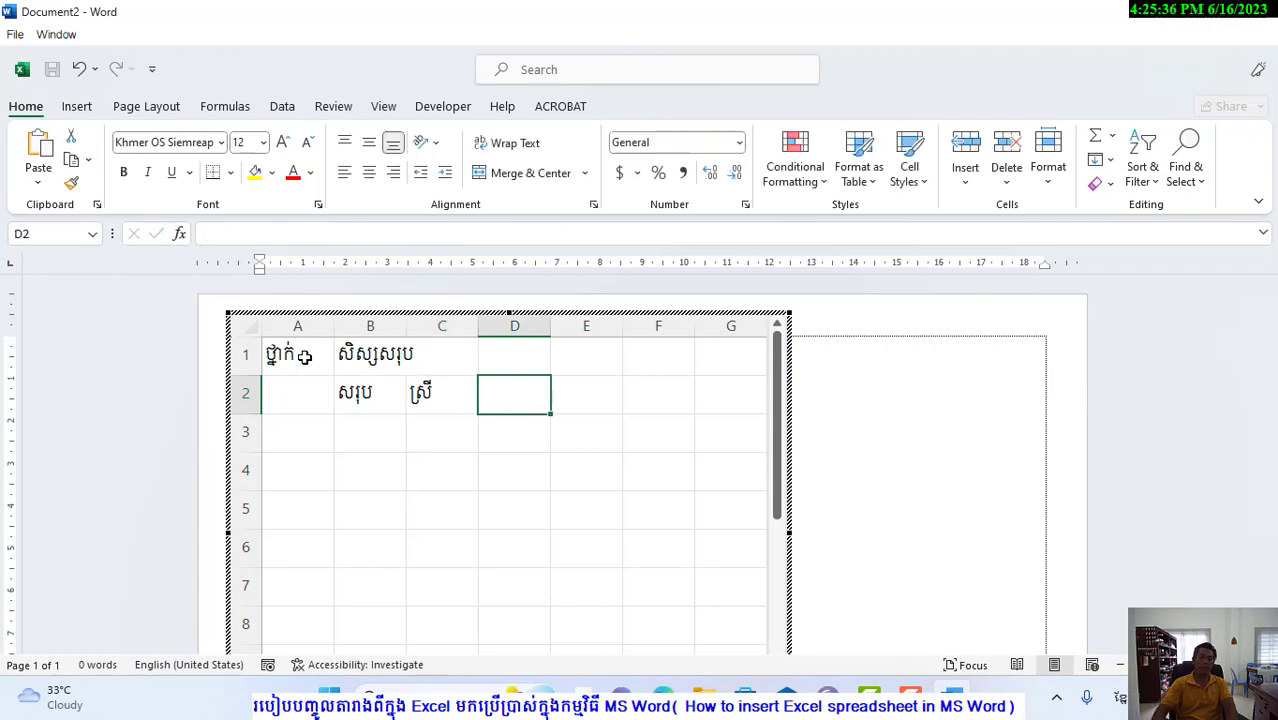
Merge and centre B1:C1 and A1:A2, centre B2:C2, and middle-align the class heading.
click(355, 354)
drag(355, 354, 450, 356)
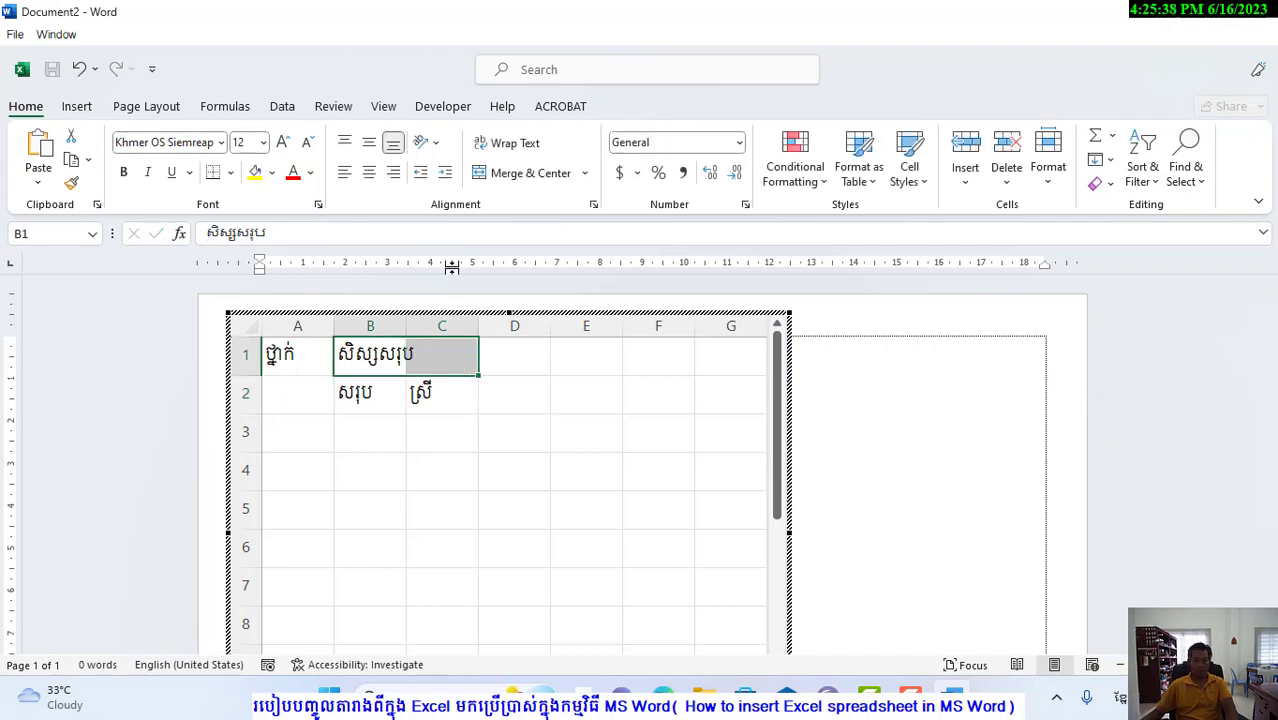
click(484, 175)
drag(365, 395, 440, 393)
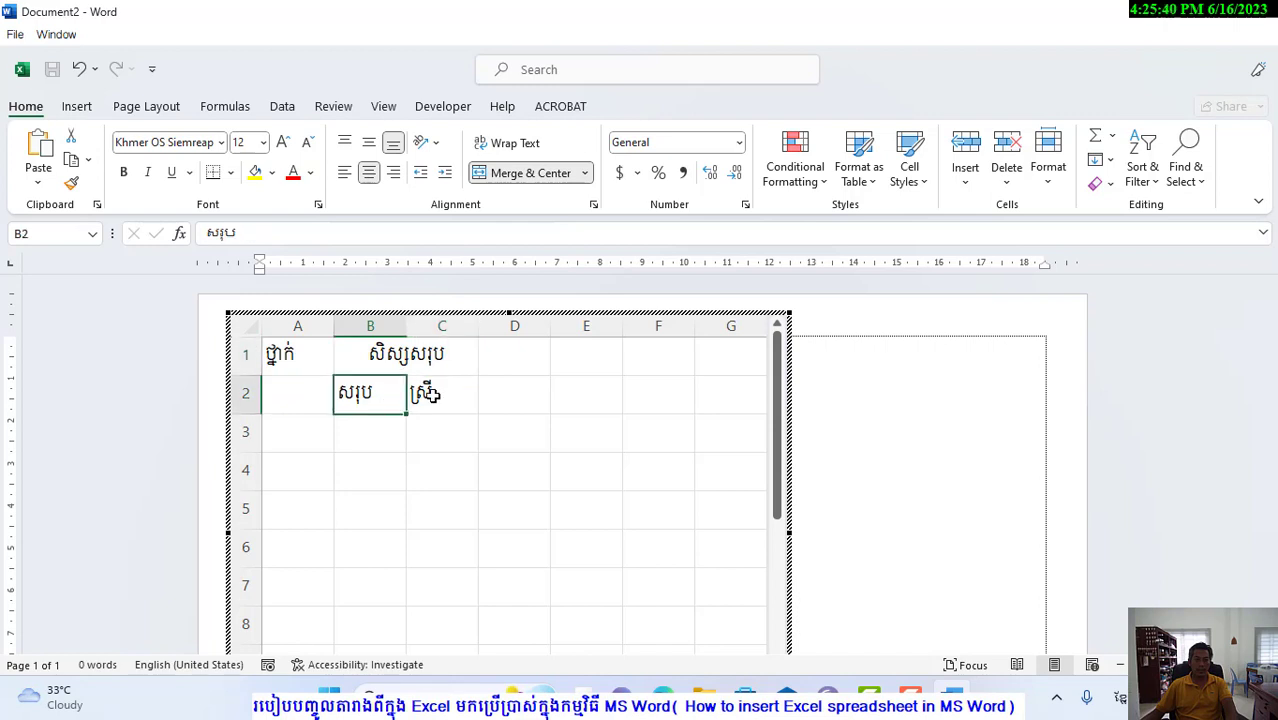
click(369, 174)
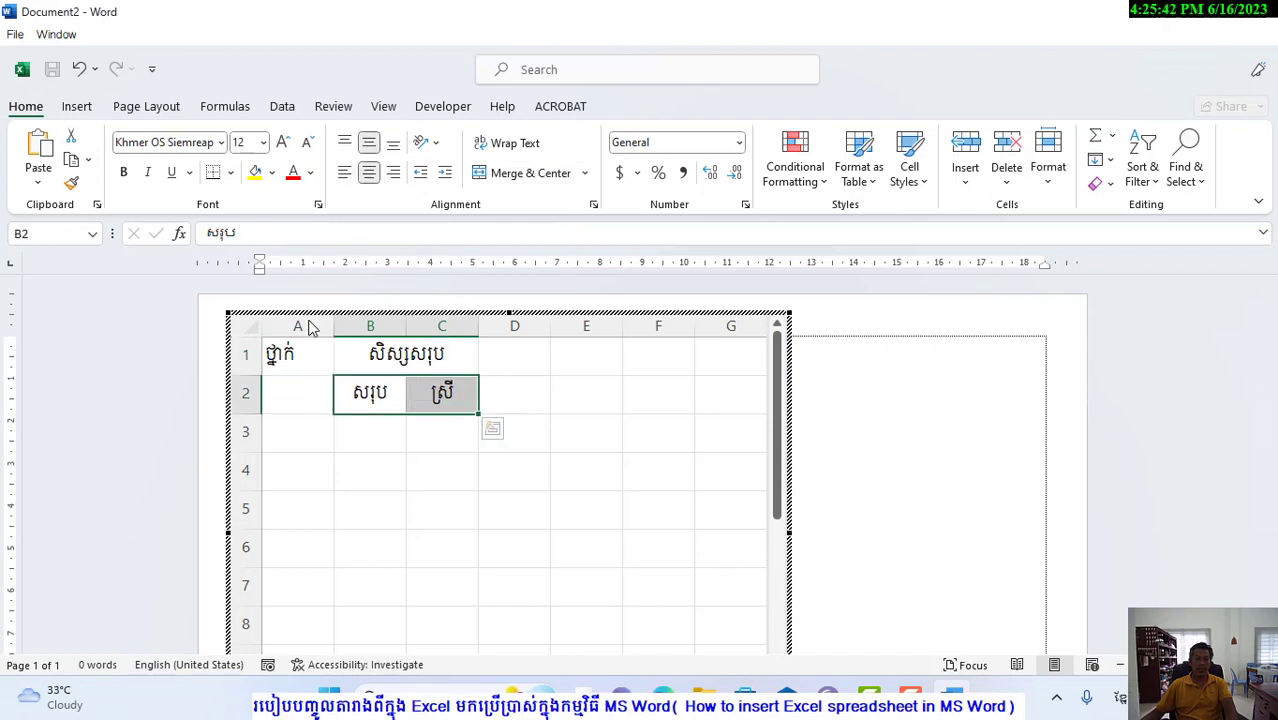
drag(297, 354, 297, 393)
click(507, 174)
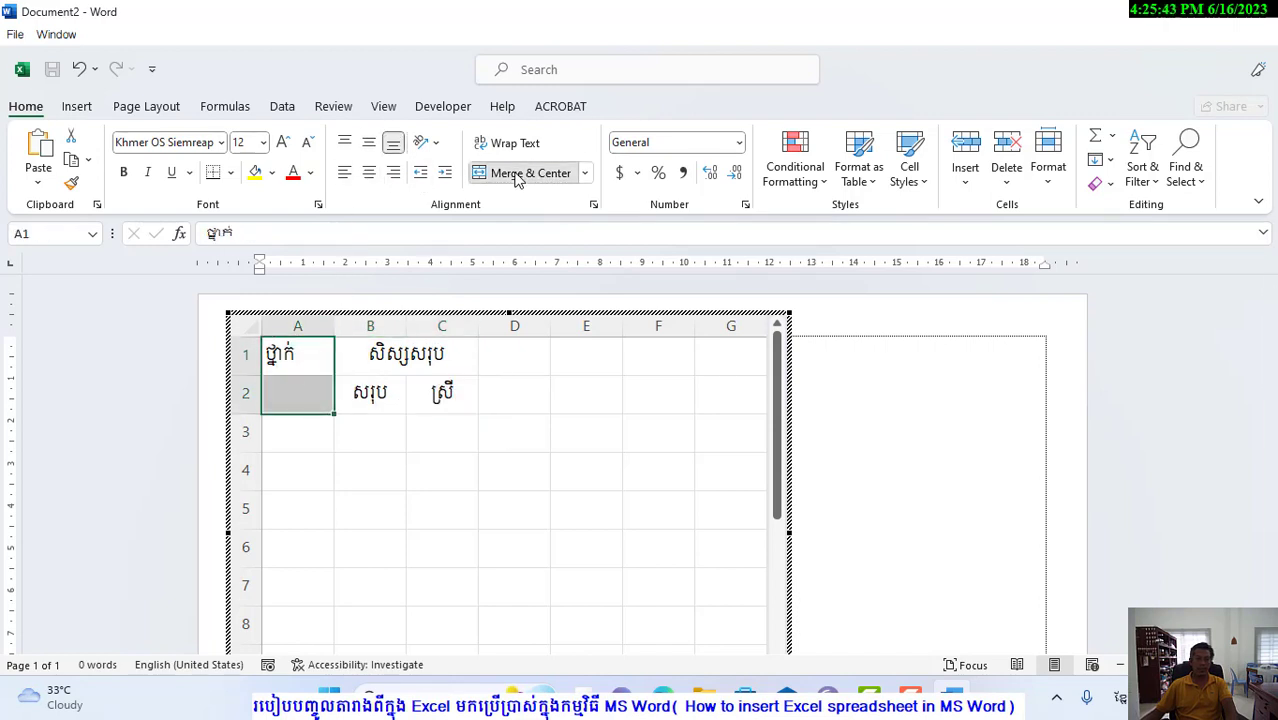
click(369, 143)
click(485, 362)
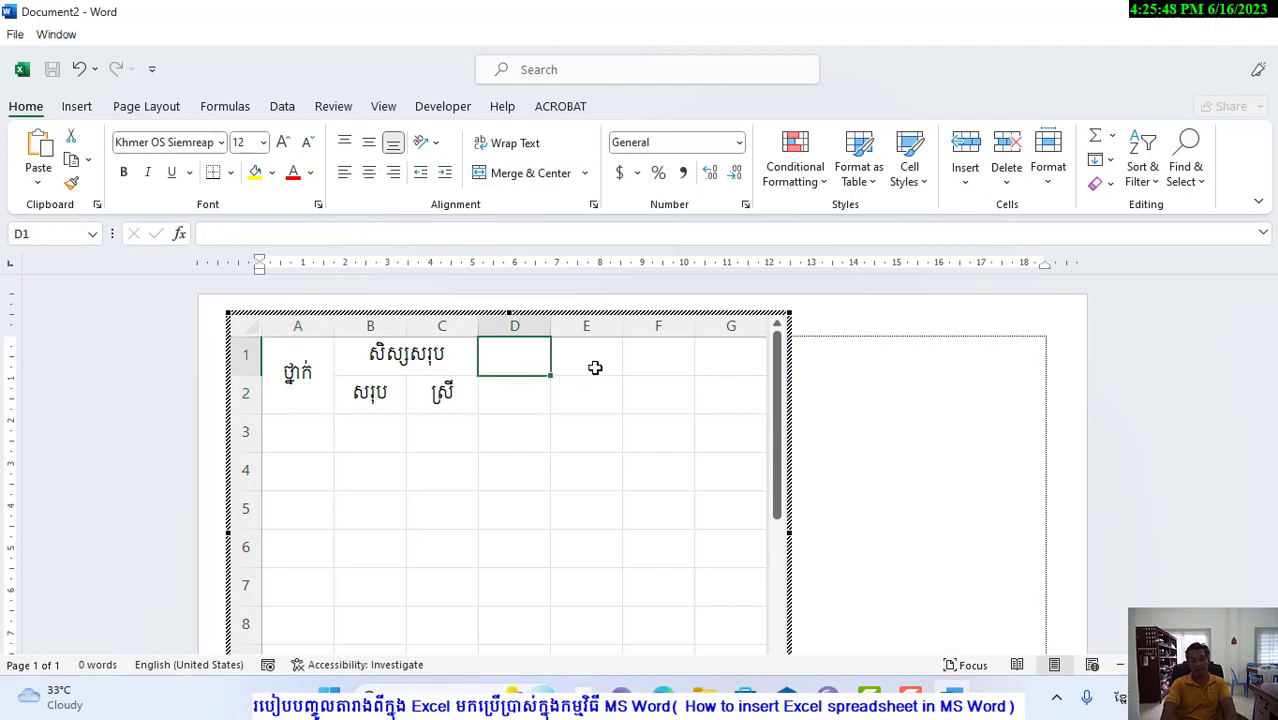
Type ល្អ in D1, copy the សរុប/ស្រី labels to D2:E2, and centre ល្អ over D1:E1.
text(ល្អ)
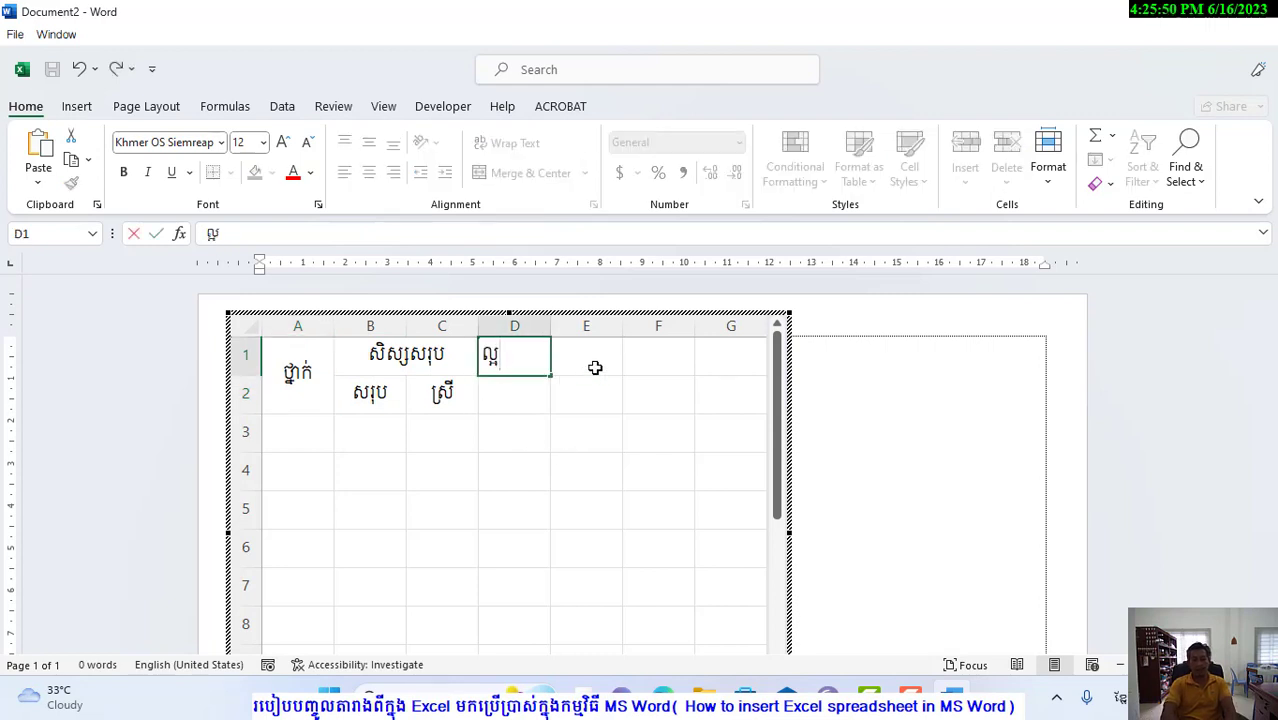
click(595, 368)
drag(370, 392, 442, 392)
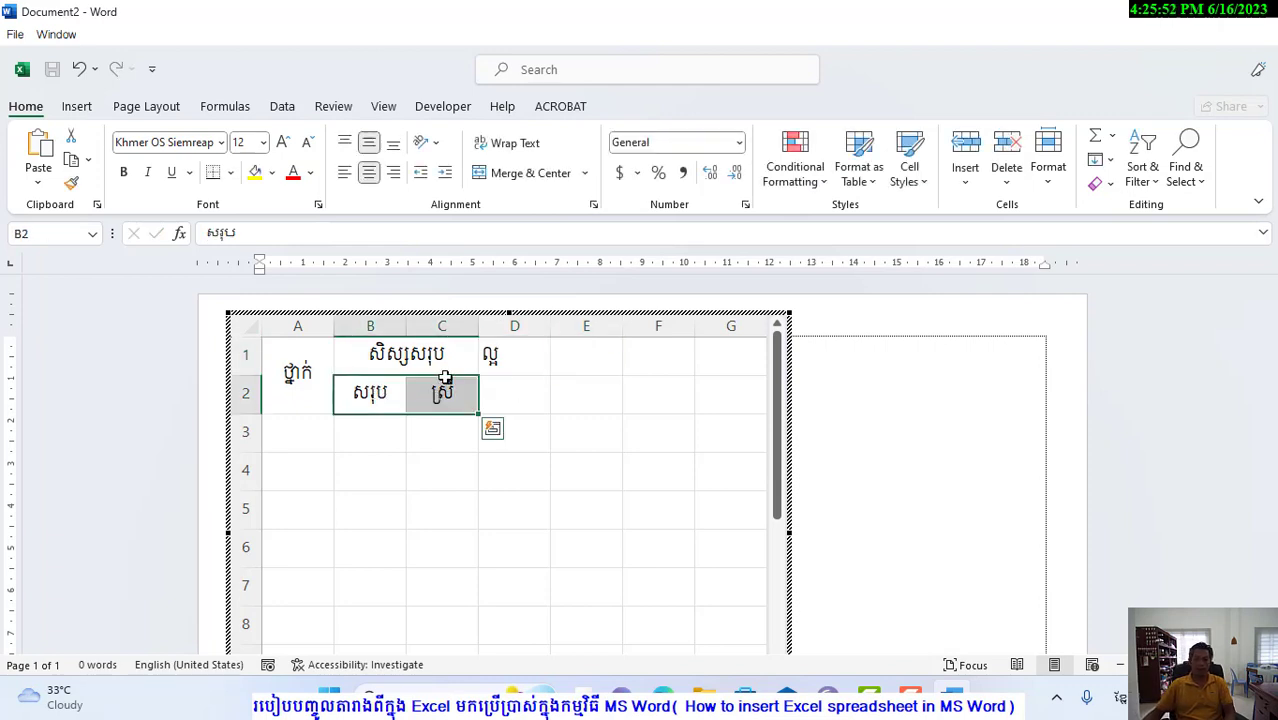
key(ctrl+c)
click(505, 385)
key(ctrl+v)
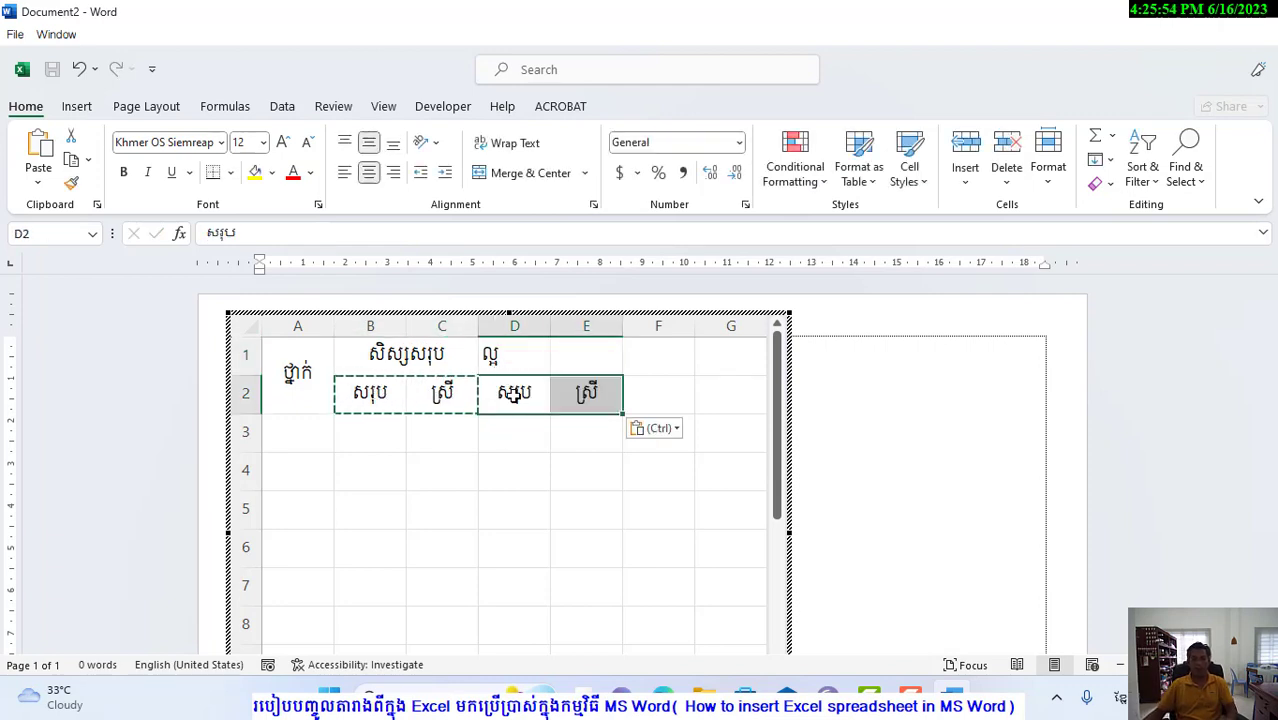
drag(505, 358, 590, 358)
click(368, 172)
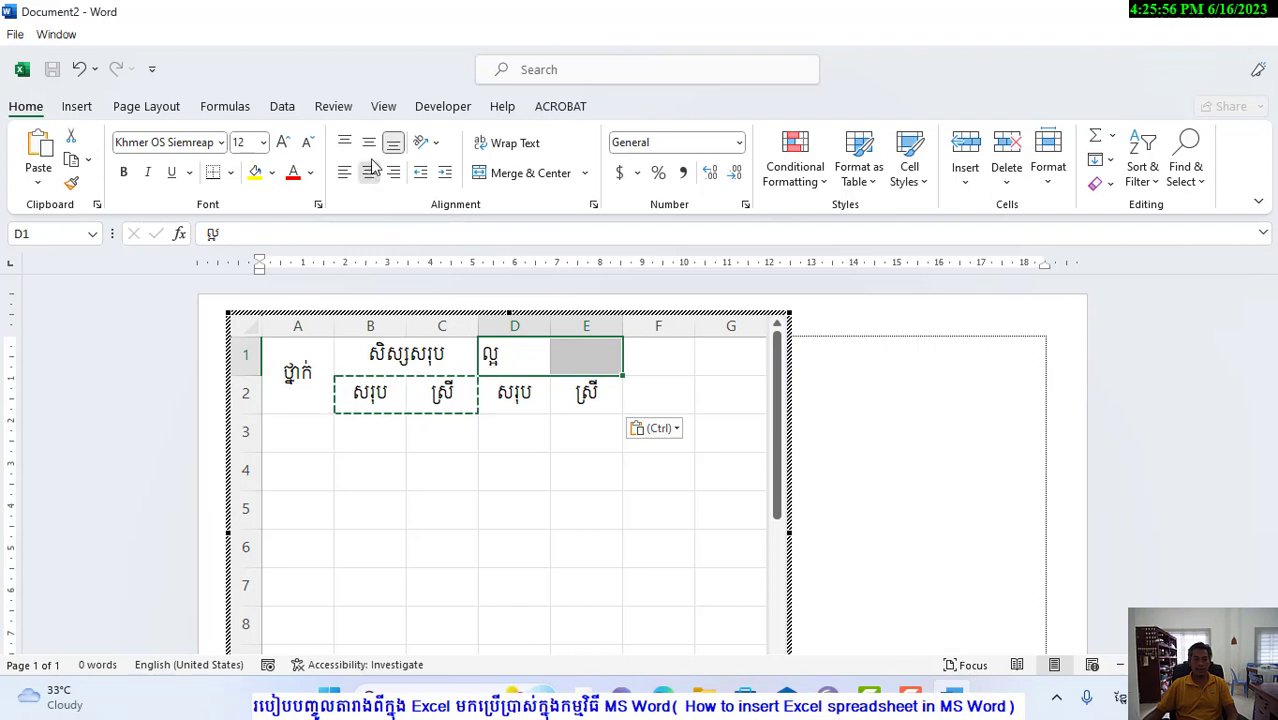
click(369, 142)
click(505, 172)
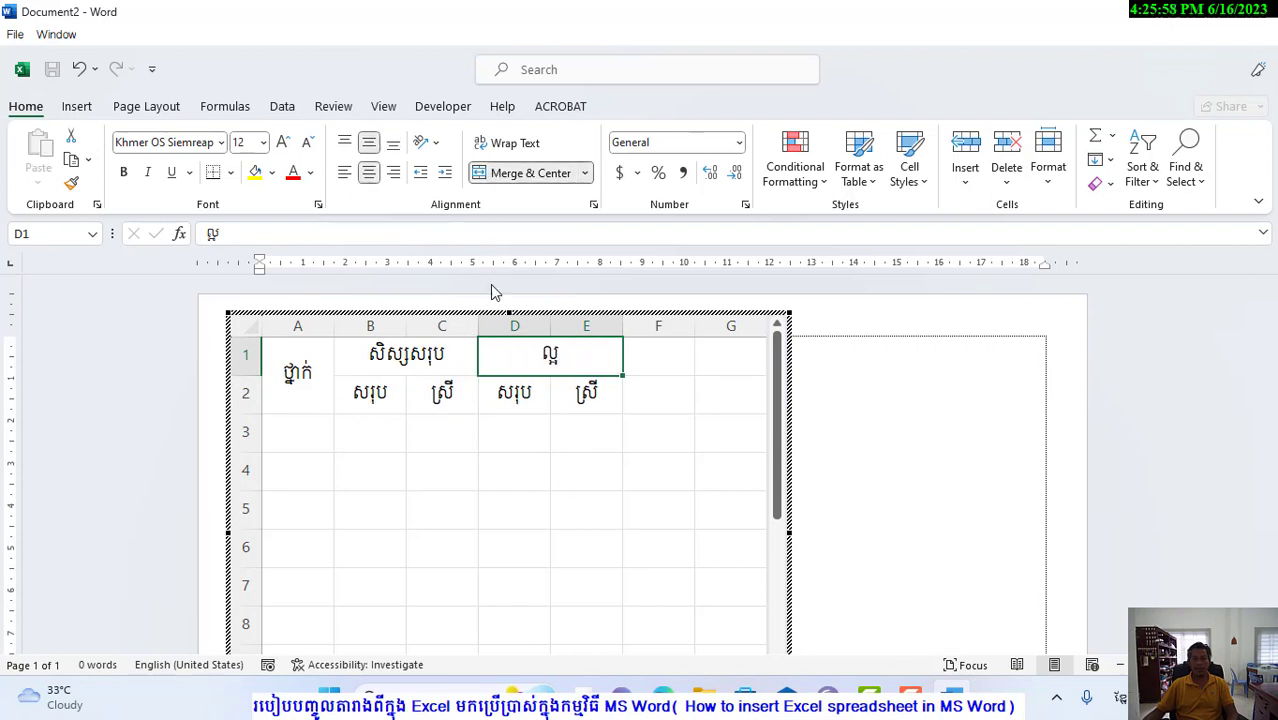
Merge ល្អ across D1:F1 and add a centred % heading in F2.
drag(790, 532, 1066, 503)
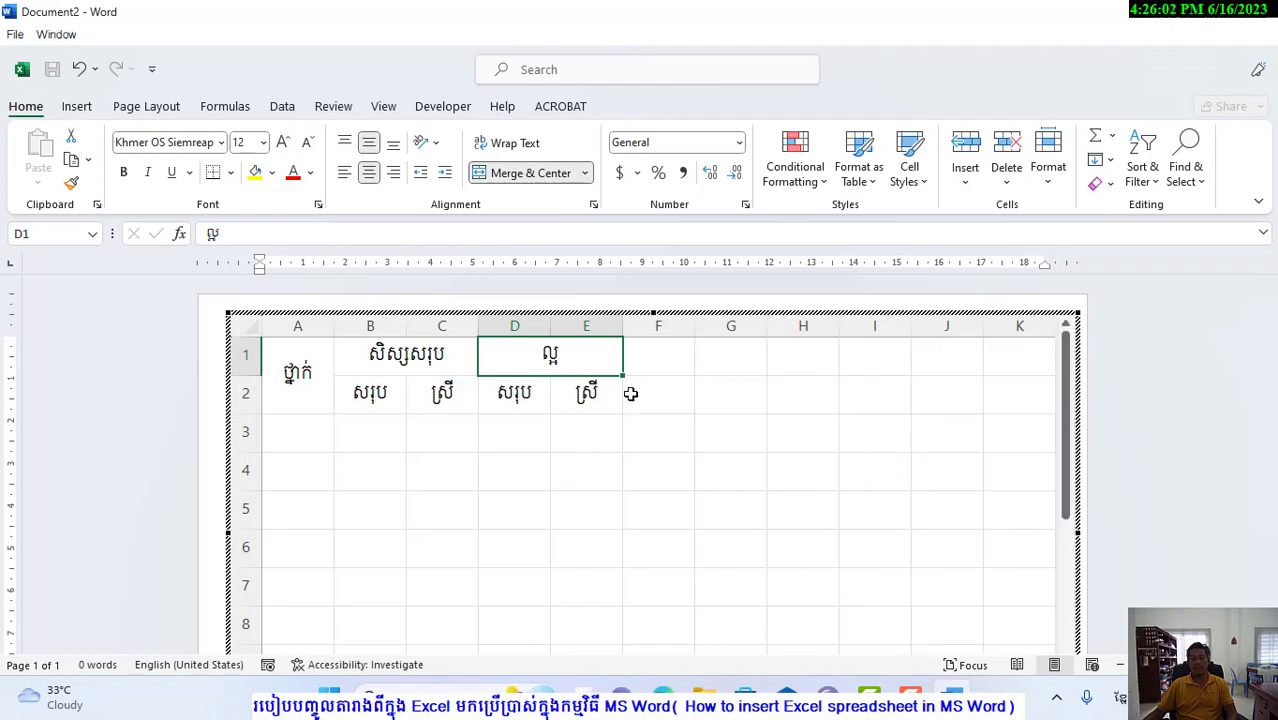
shift+click(640, 357)
click(507, 176)
click(507, 176)
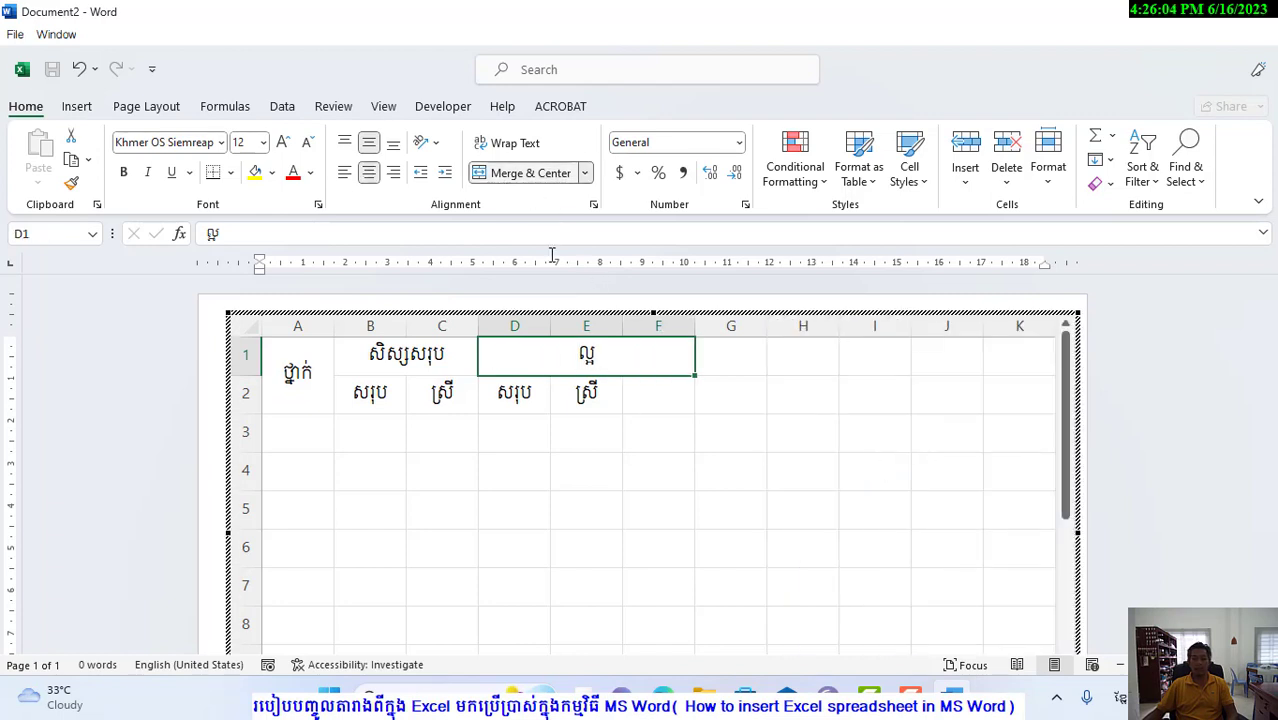
click(661, 396)
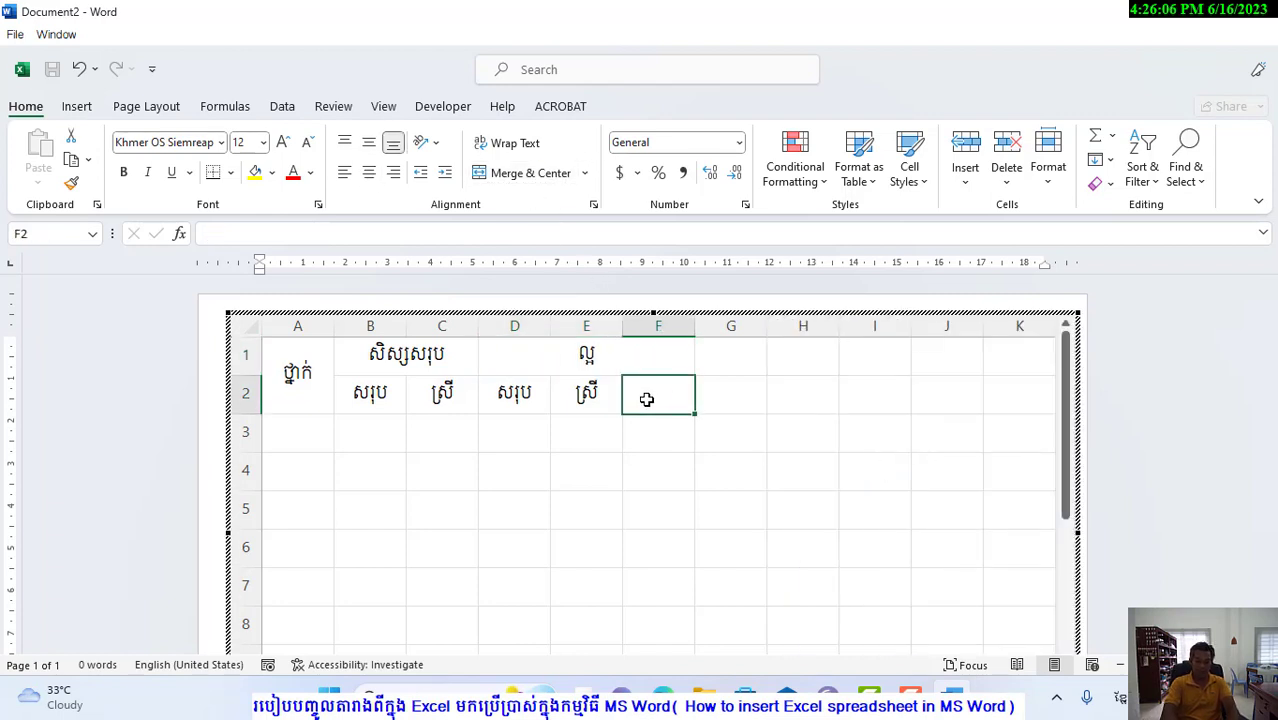
text(%)
key(Tab)
click(642, 397)
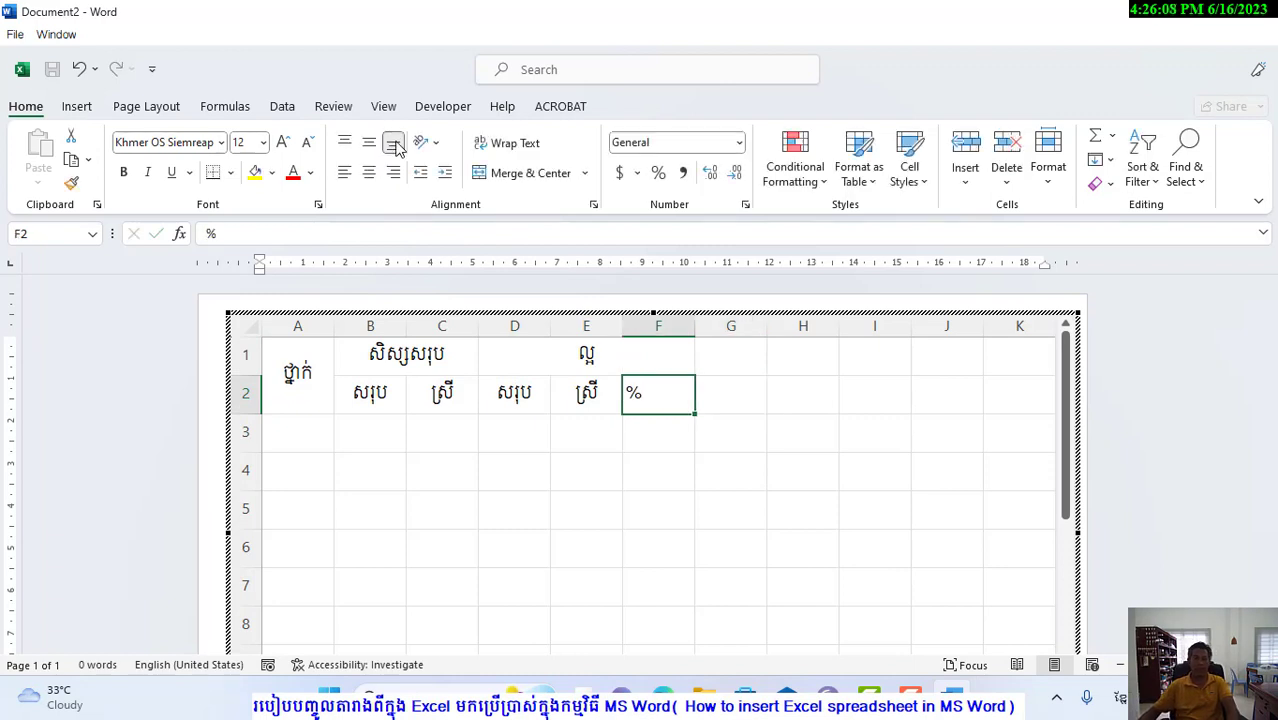
click(369, 175)
click(370, 145)
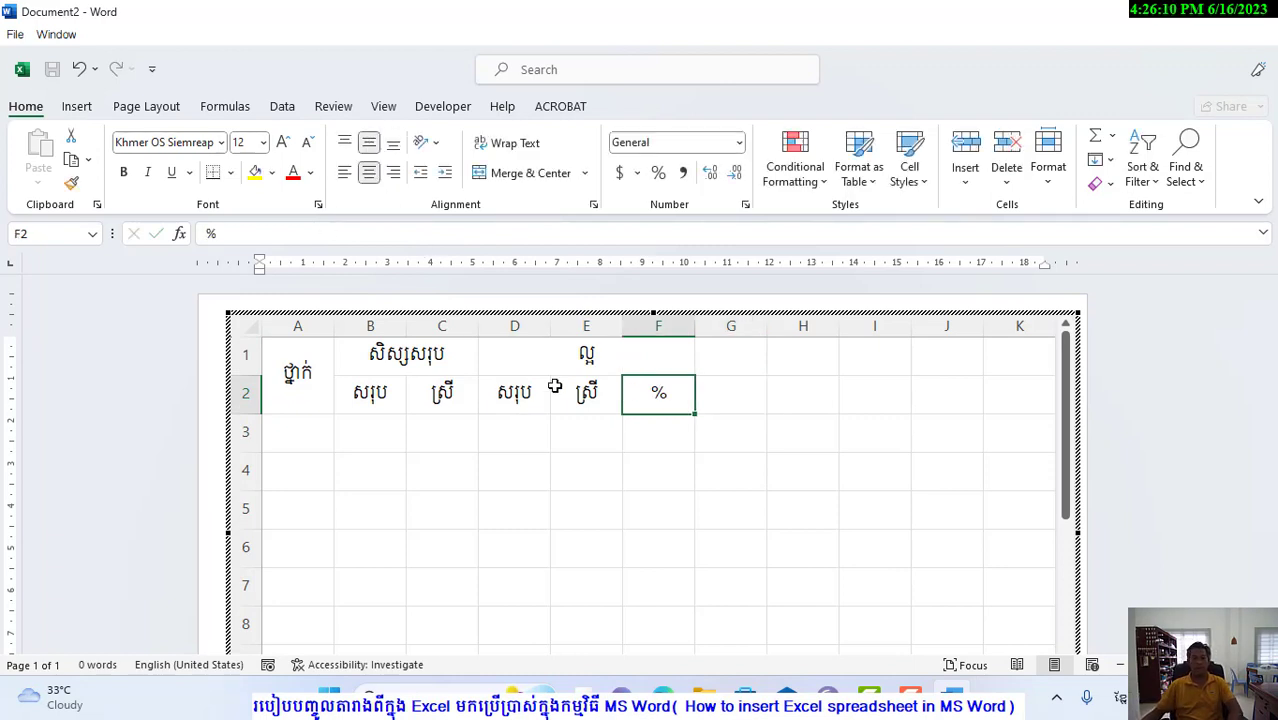
Copy the D1:F2 header block to G1 and J1, widening the sheet to show column L.
drag(517, 370, 658, 395)
key(ctrl+c)
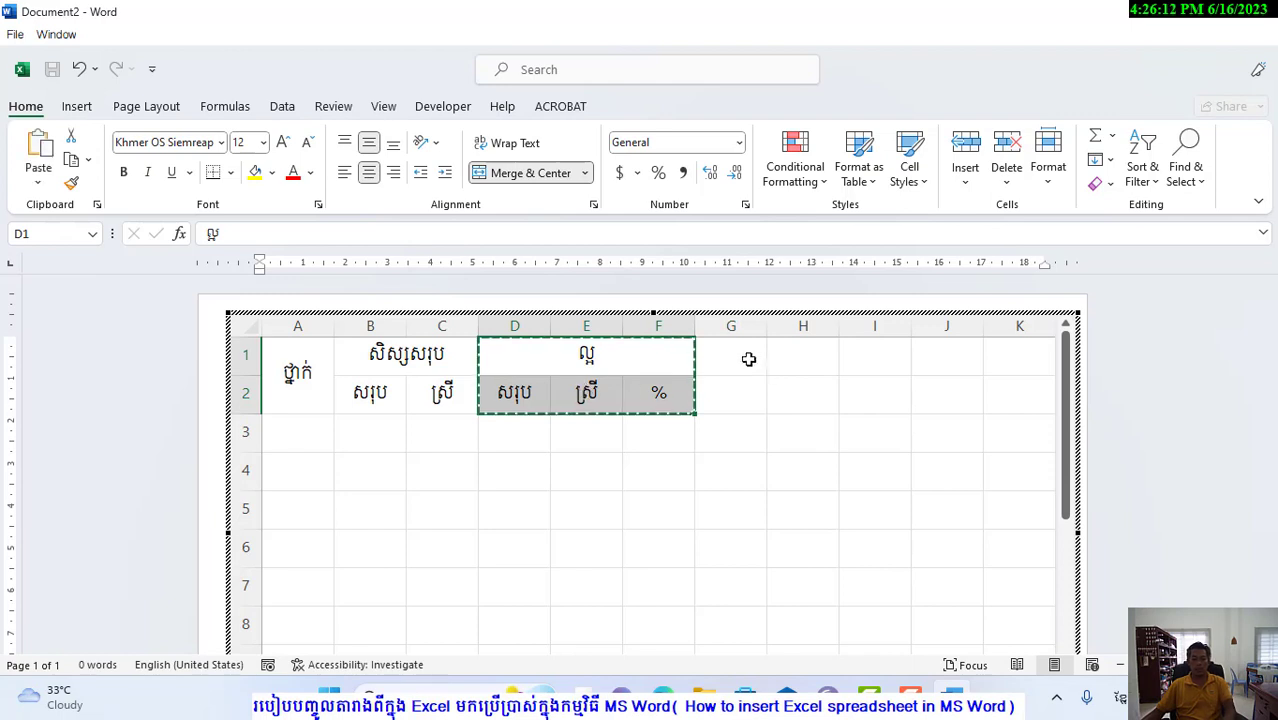
click(747, 359)
key(ctrl+v)
click(941, 350)
key(ctrl+v)
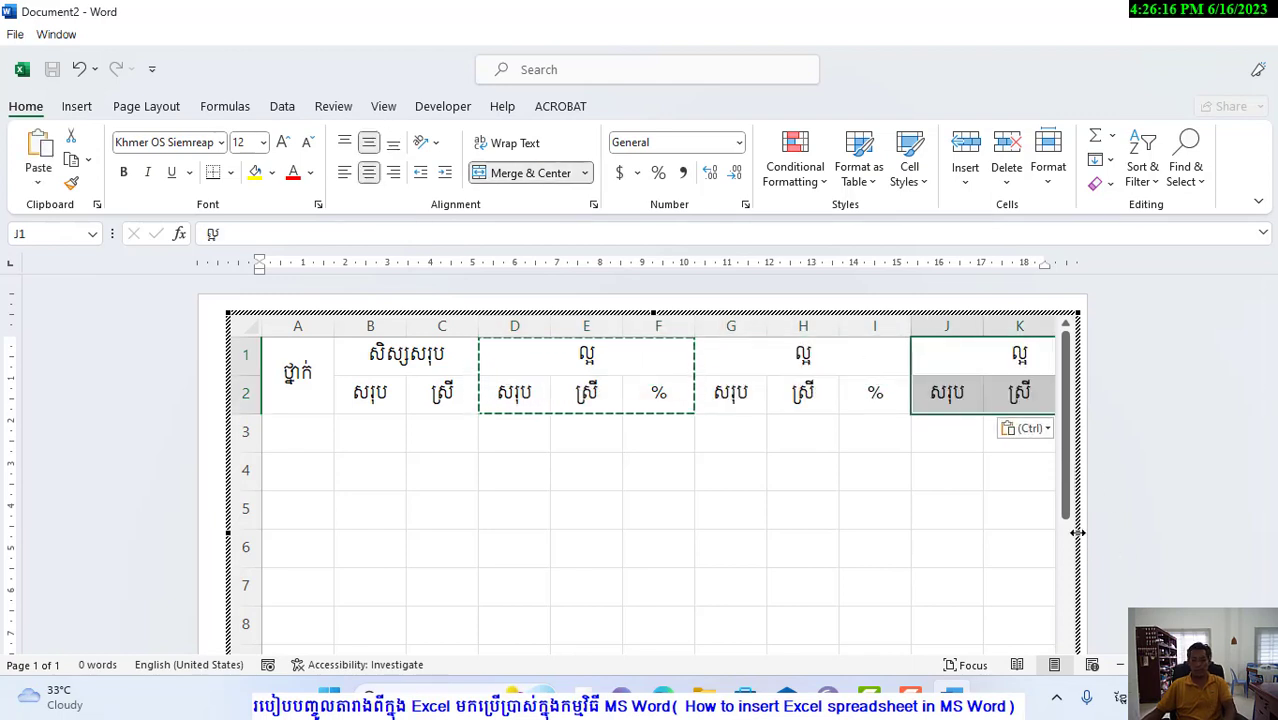
drag(1078, 533, 1208, 520)
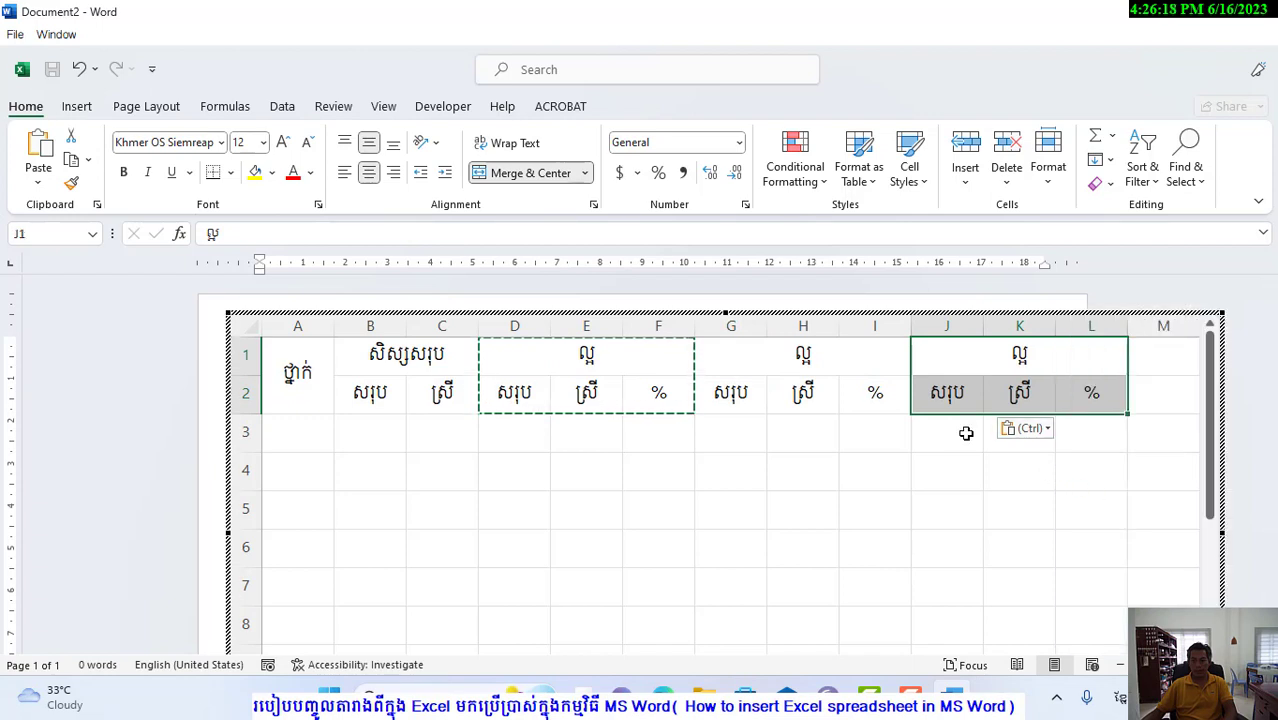
Retitle G1 to ល្អបង្គួរ and J1 to មធ្យម.
double_click(828, 361)
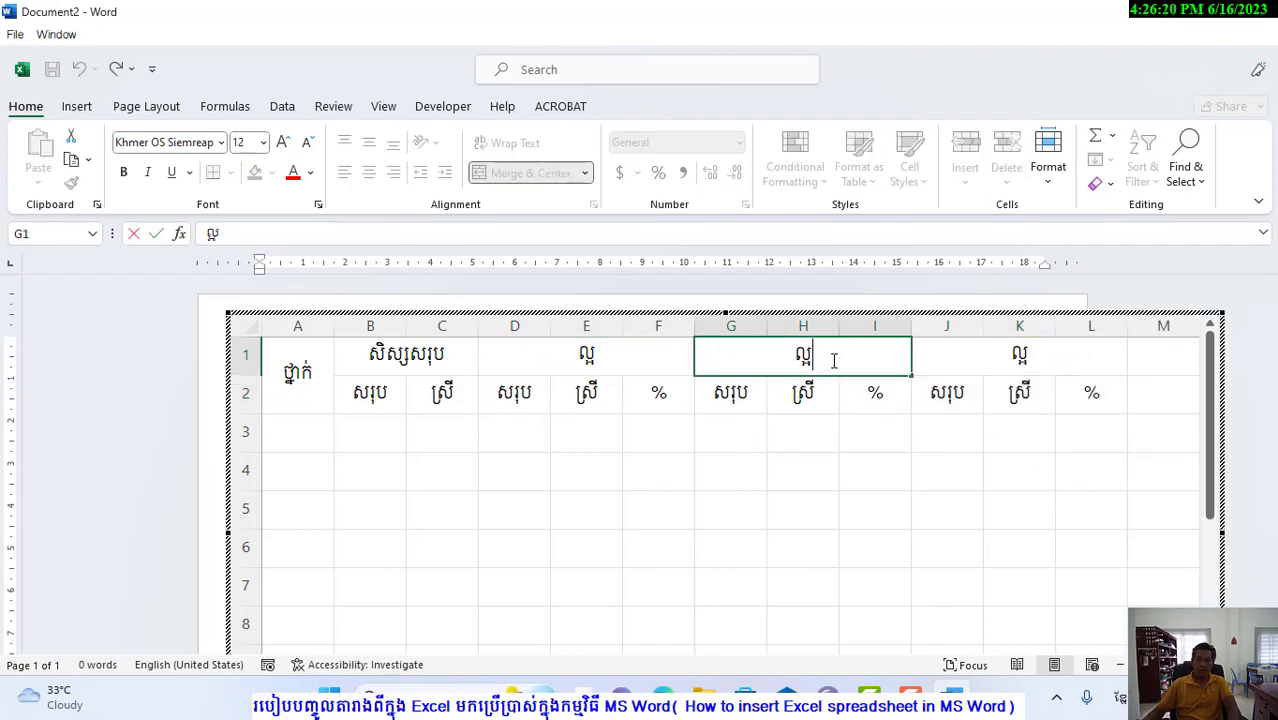
text(បង្គួរ)
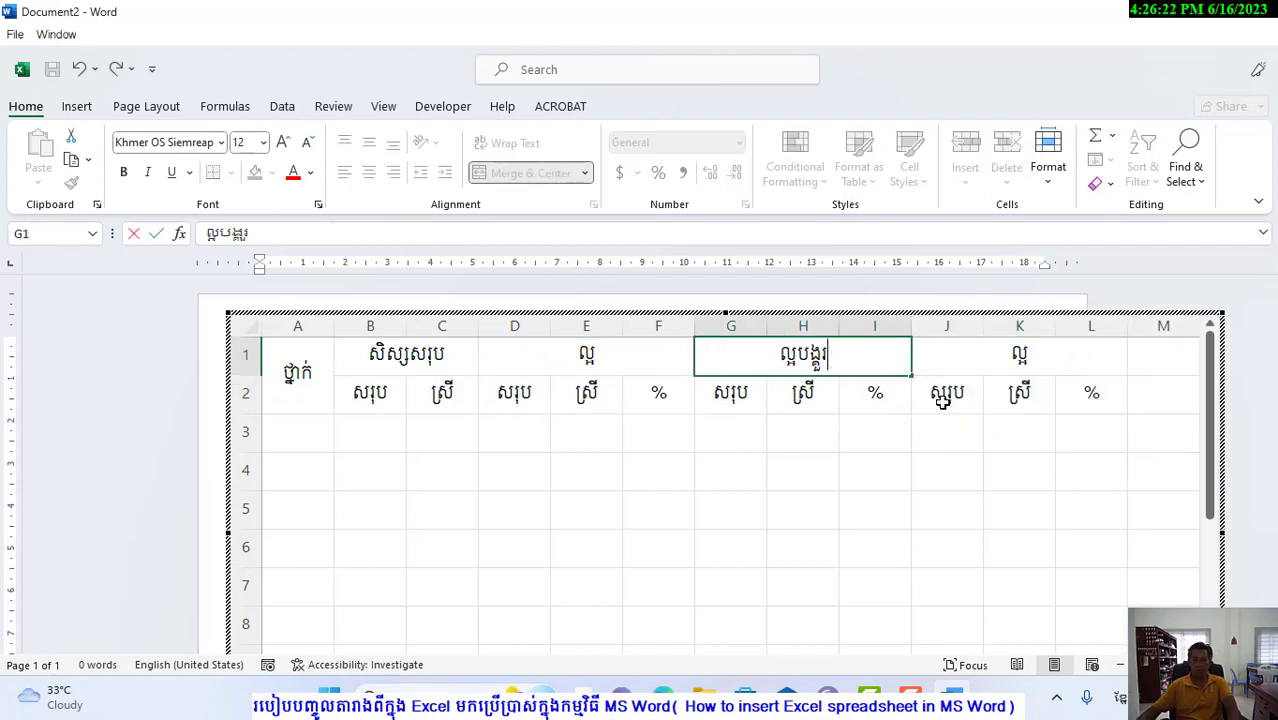
click(1019, 354)
text(មធ្យម)
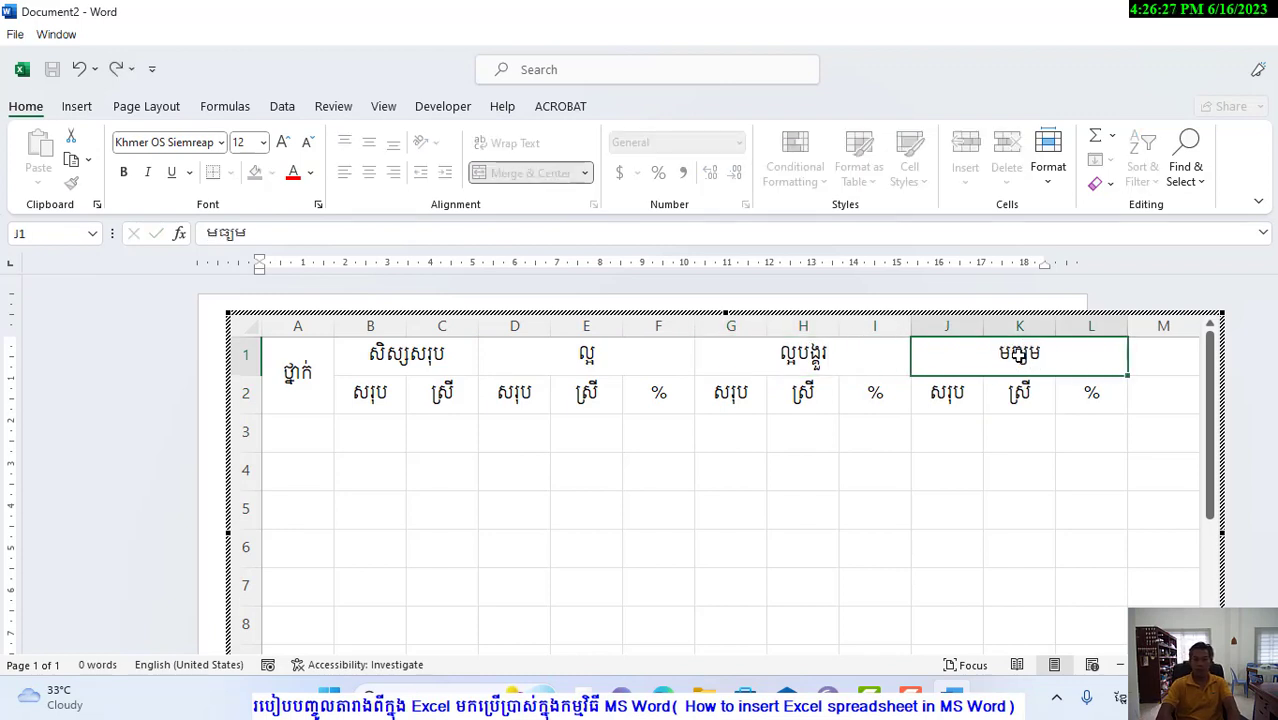
key(Tab)
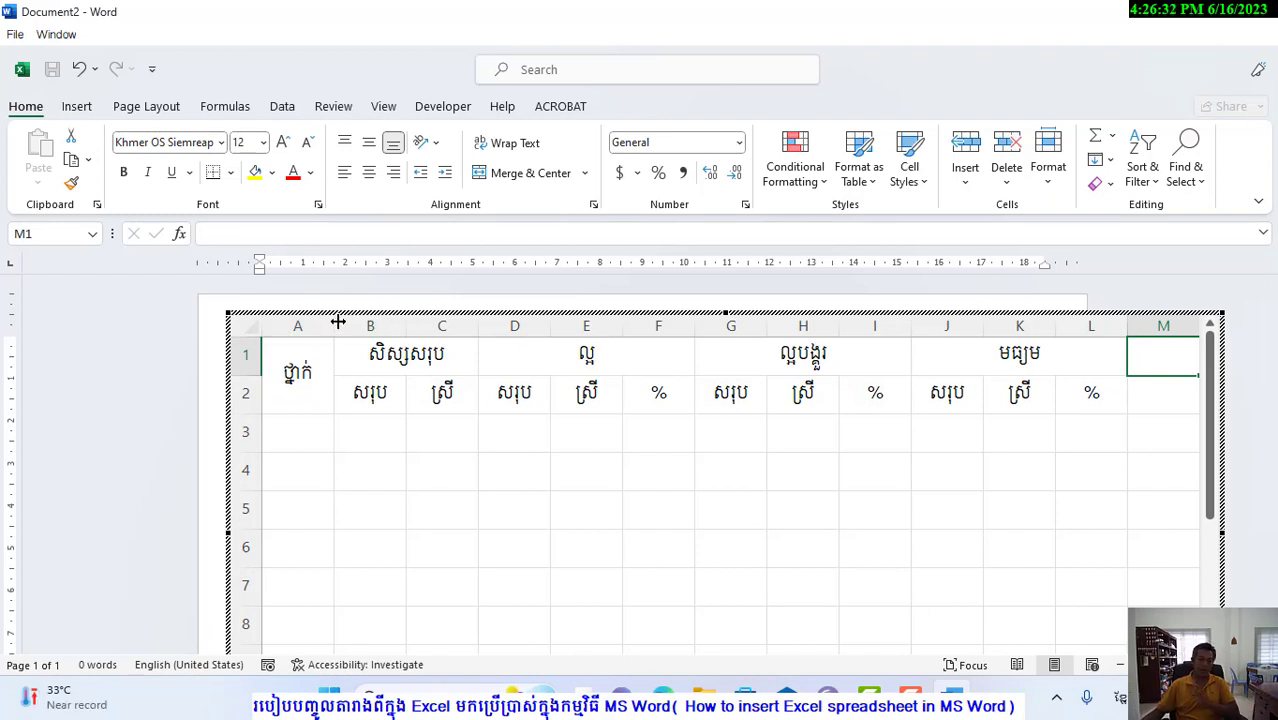
Narrow column A and select count columns D–E, G–H and J–K.
mouse_move(337, 325)
mouse_down()
mouse_move(296, 326)
mouse_move(390, 327)
mouse_up()
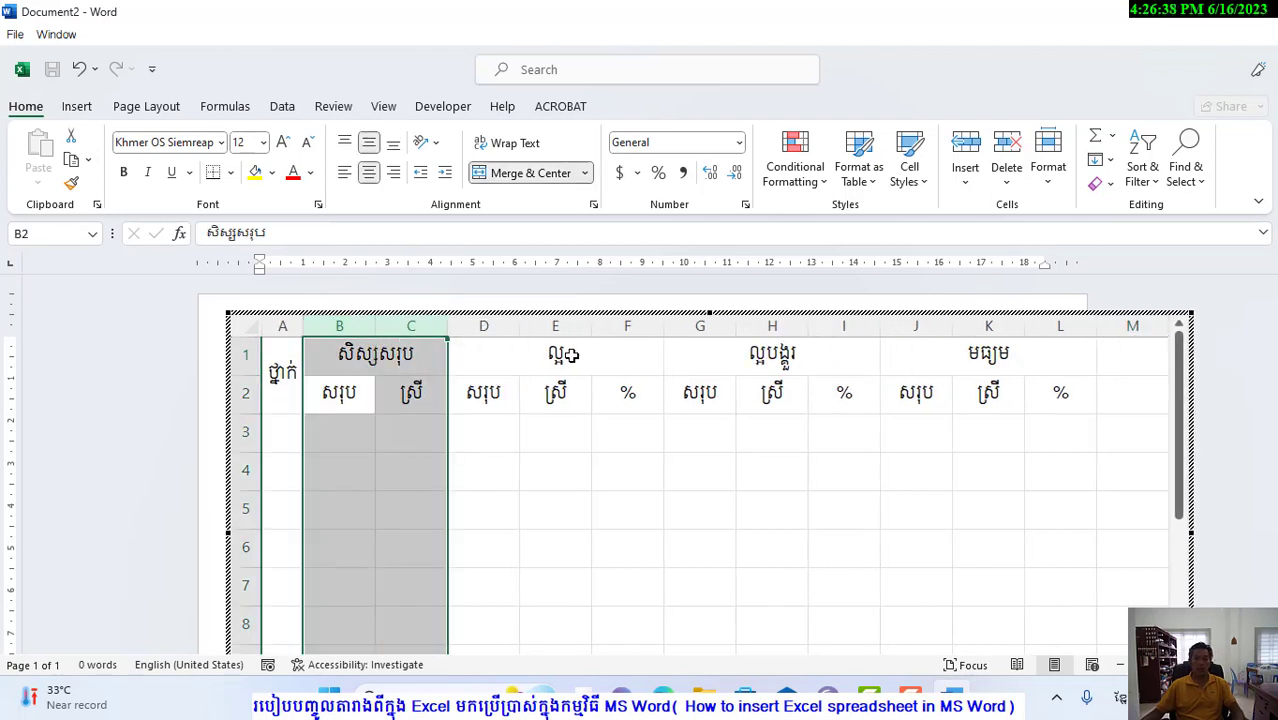
ctrl+drag(577, 325, 505, 325)
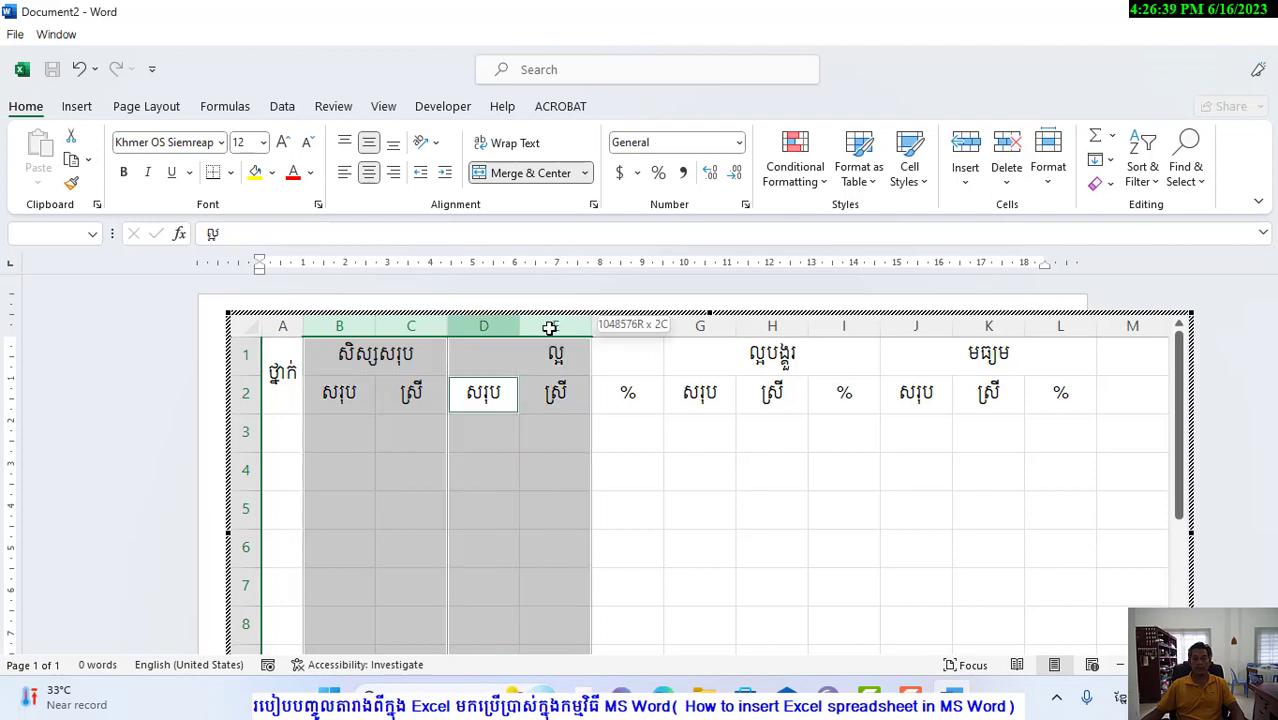
ctrl+click(705, 327)
drag(705, 327, 772, 327)
drag(916, 327, 988, 327)
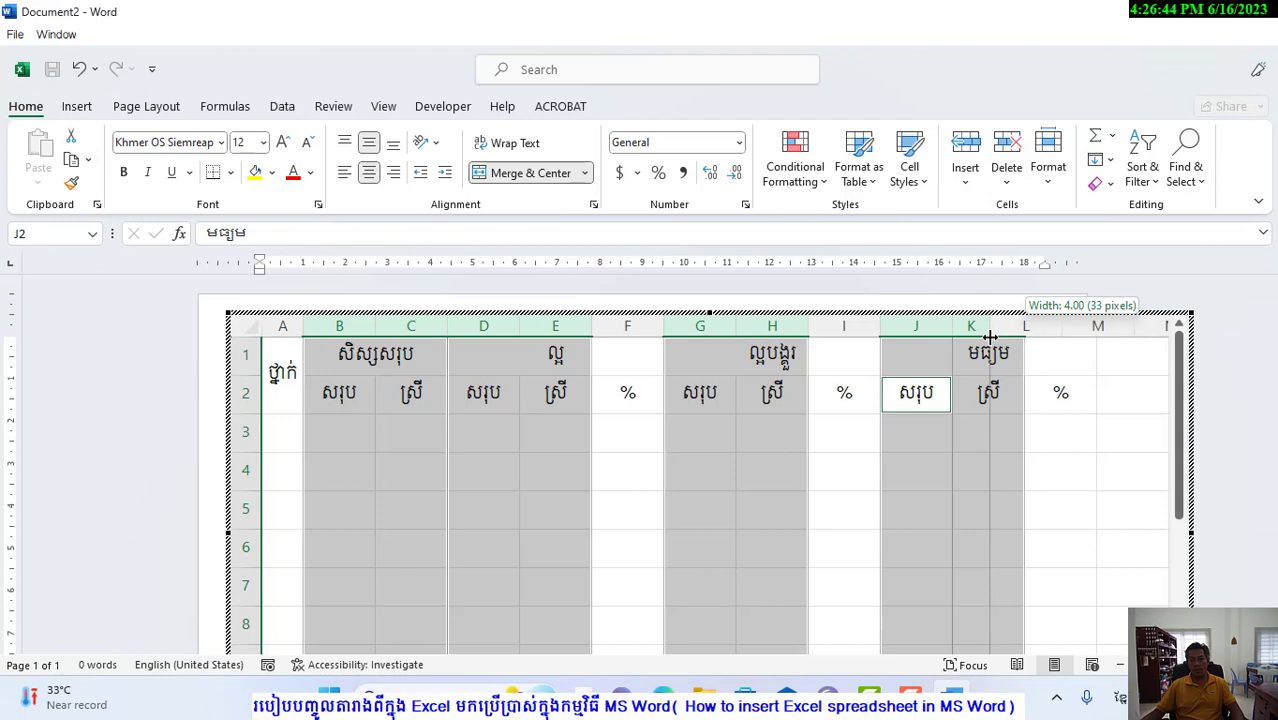
click(794, 452)
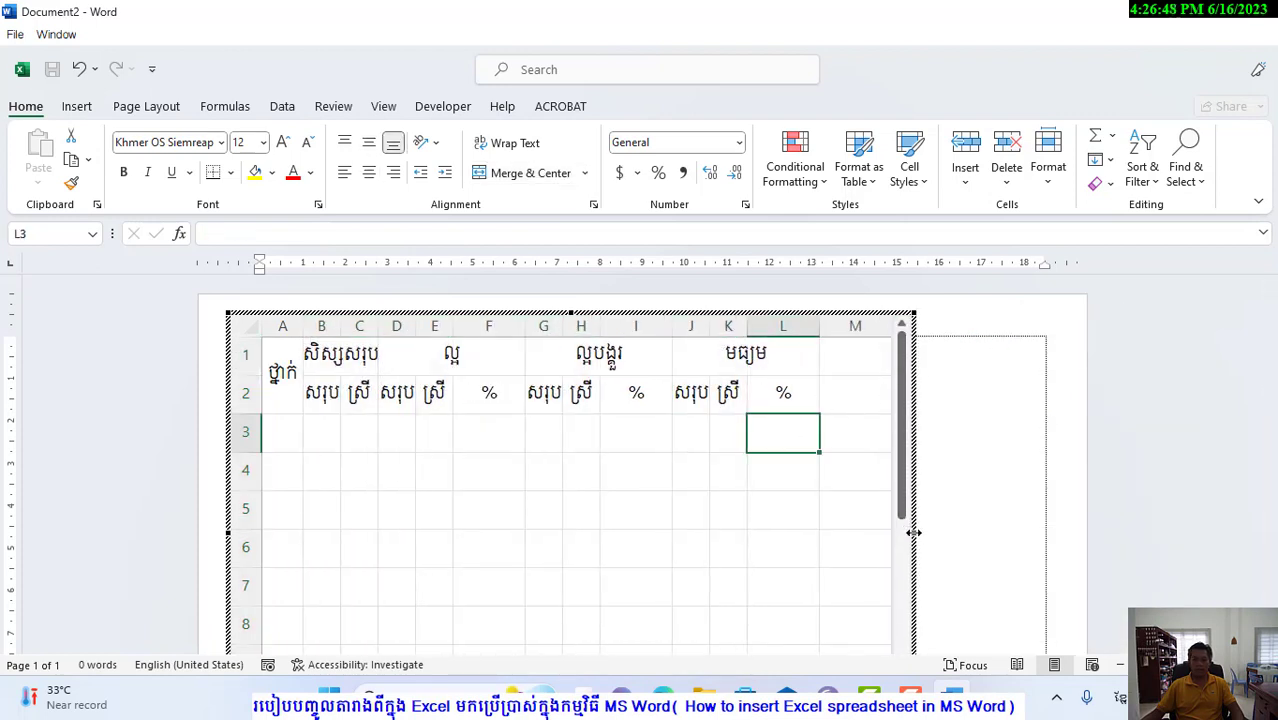
Widen the sheet and copy the មធ្យម header block J1:L2 to M1.
drag(913, 533, 1062, 530)
drag(701, 360, 750, 396)
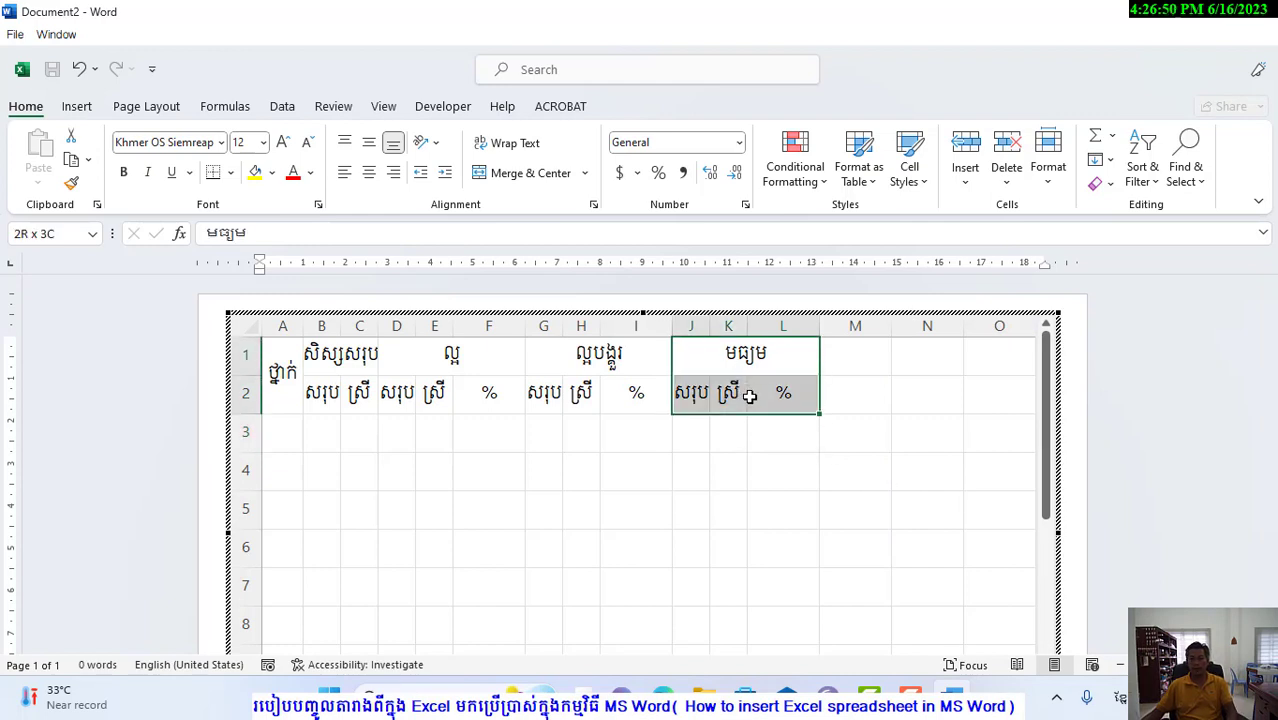
key(ctrl+c)
click(857, 353)
key(ctrl+v)
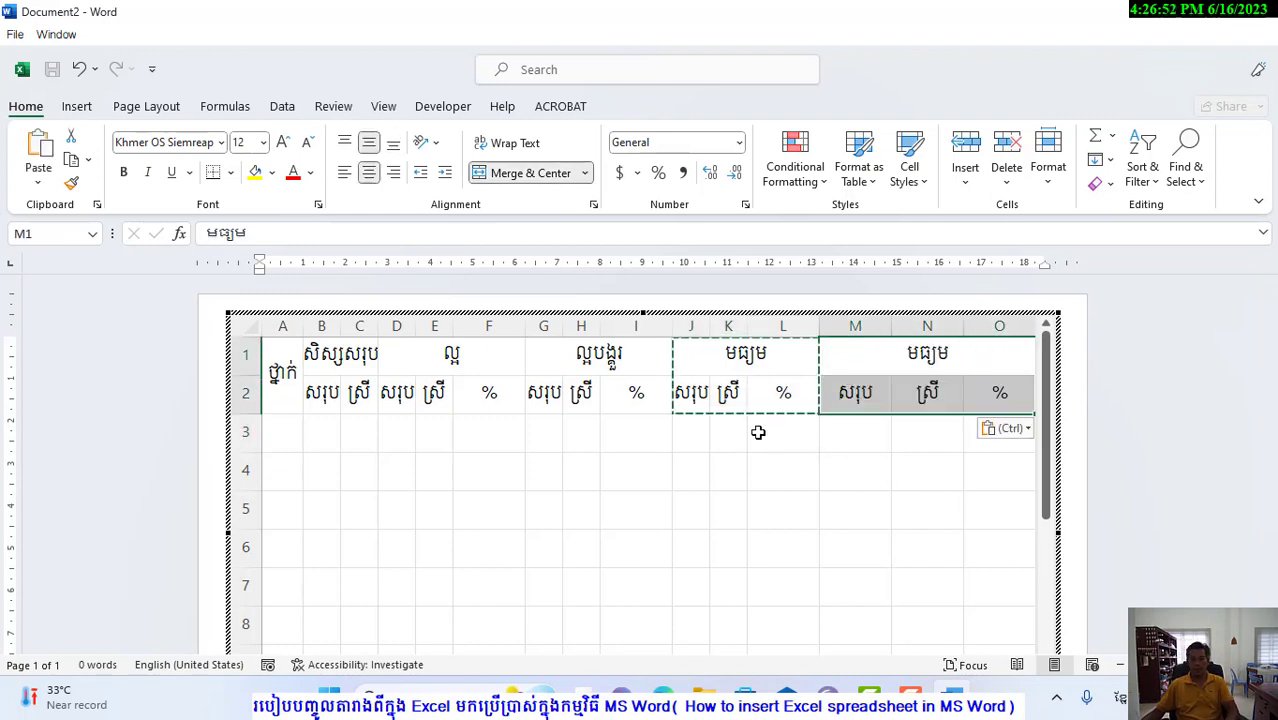
Give count columns B–C, G–H, J–K and M–N one shared width.
drag(321, 326, 434, 327)
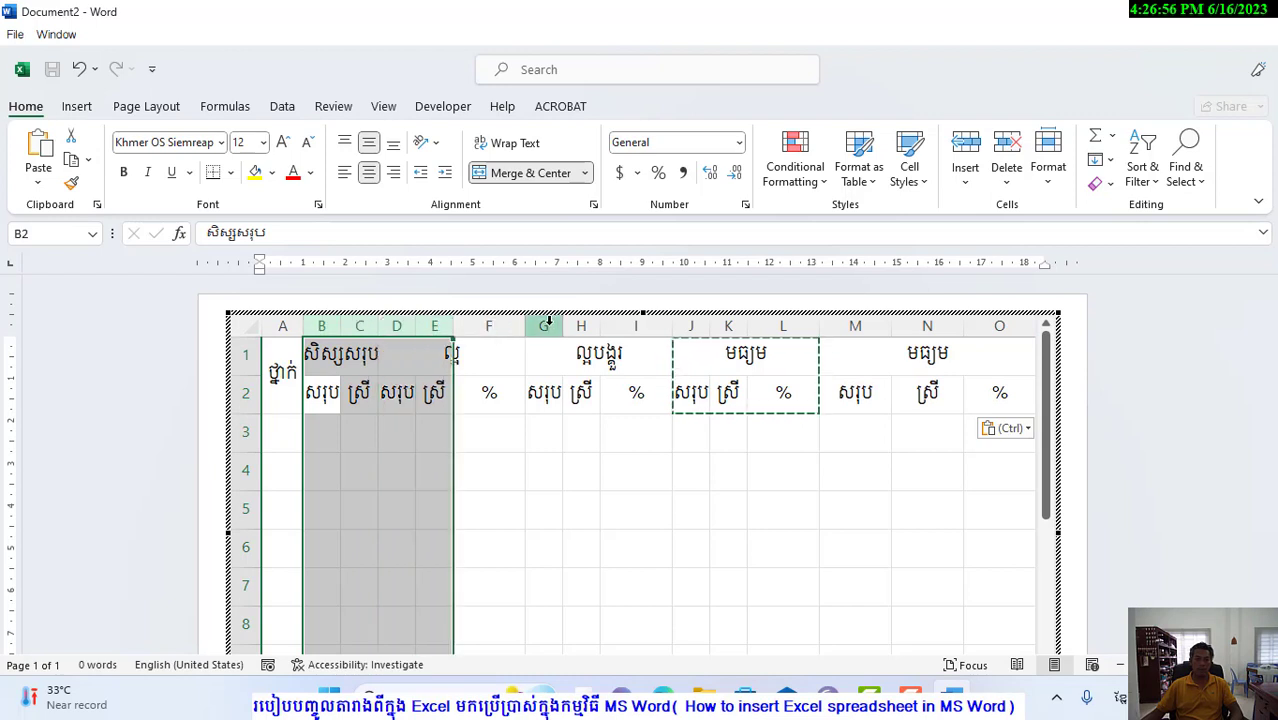
drag(548, 326, 581, 326)
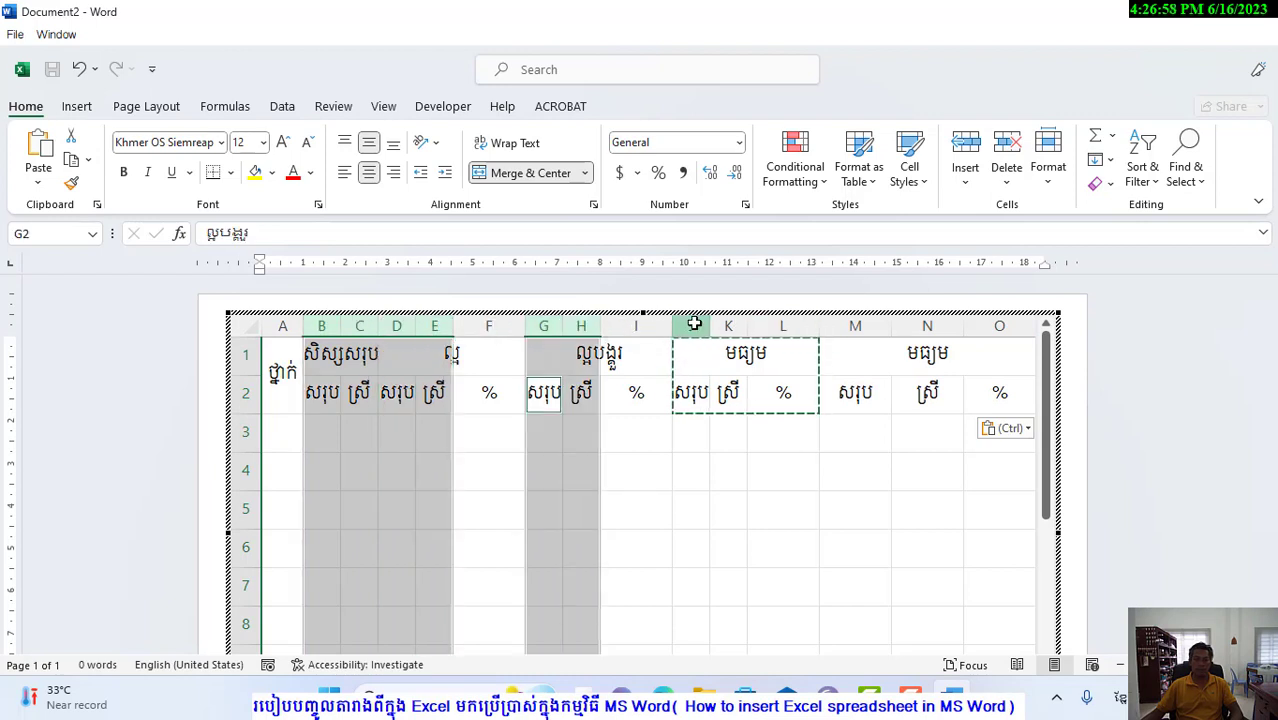
drag(694, 326, 728, 326)
drag(856, 326, 938, 327)
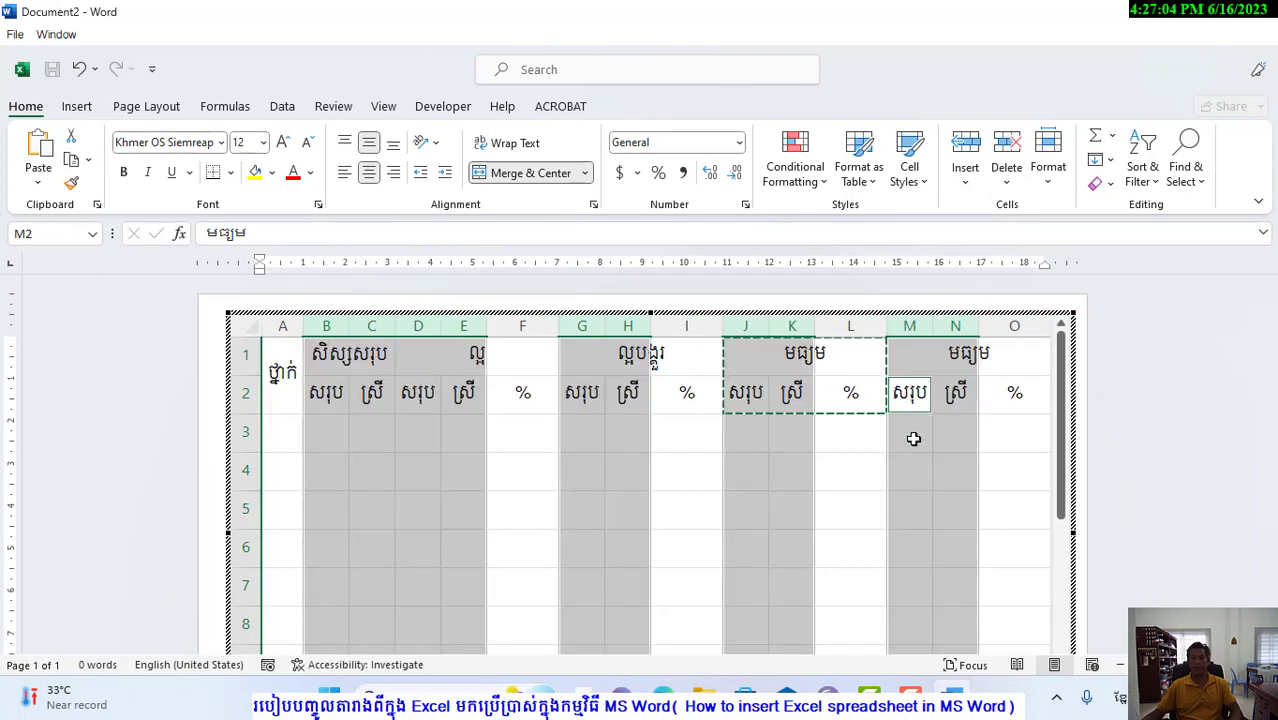
Retitle the fourth group heading in M1 to ខ្សោយ.
key(Escape)
click(984, 358)
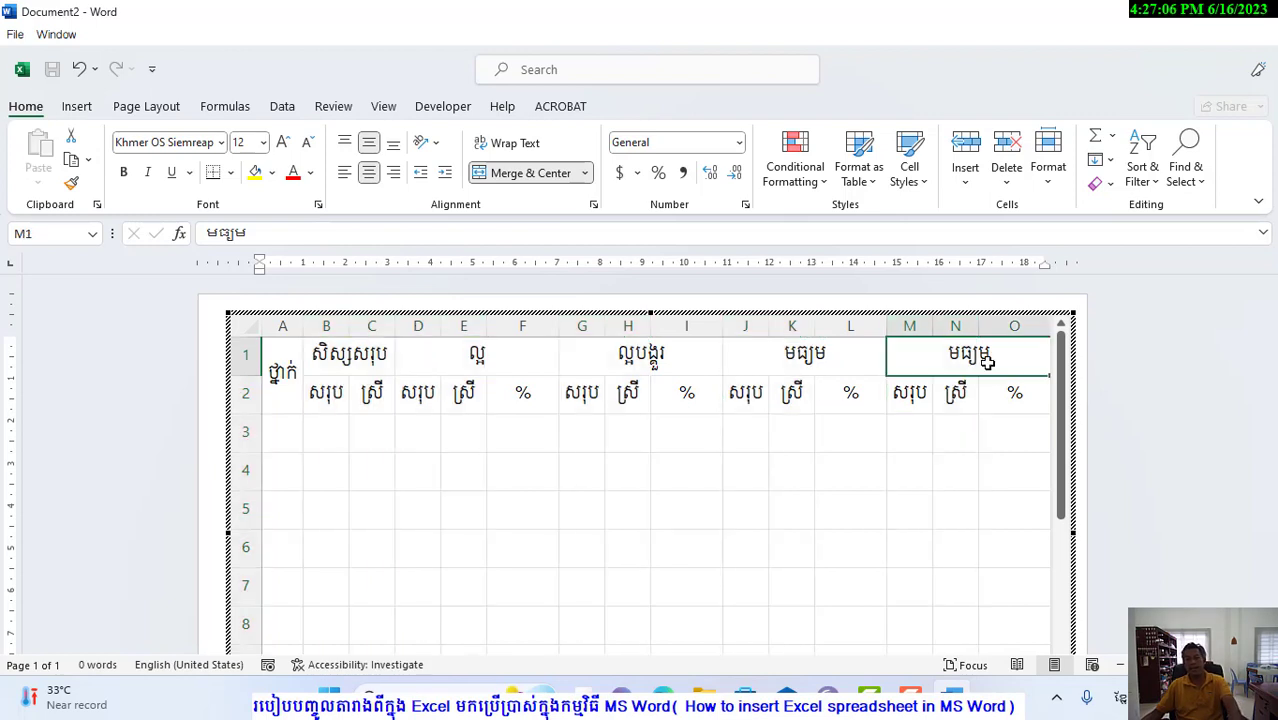
text(ខ្)
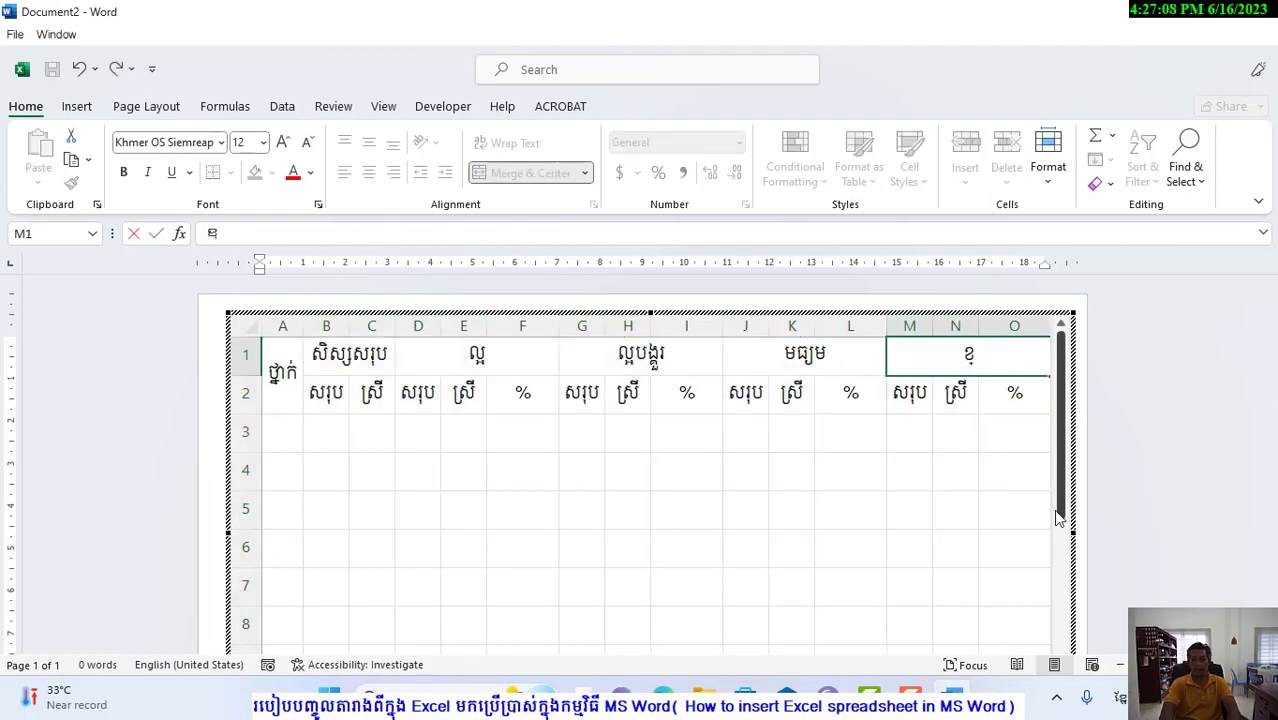
text(សោយ)
key(Return)
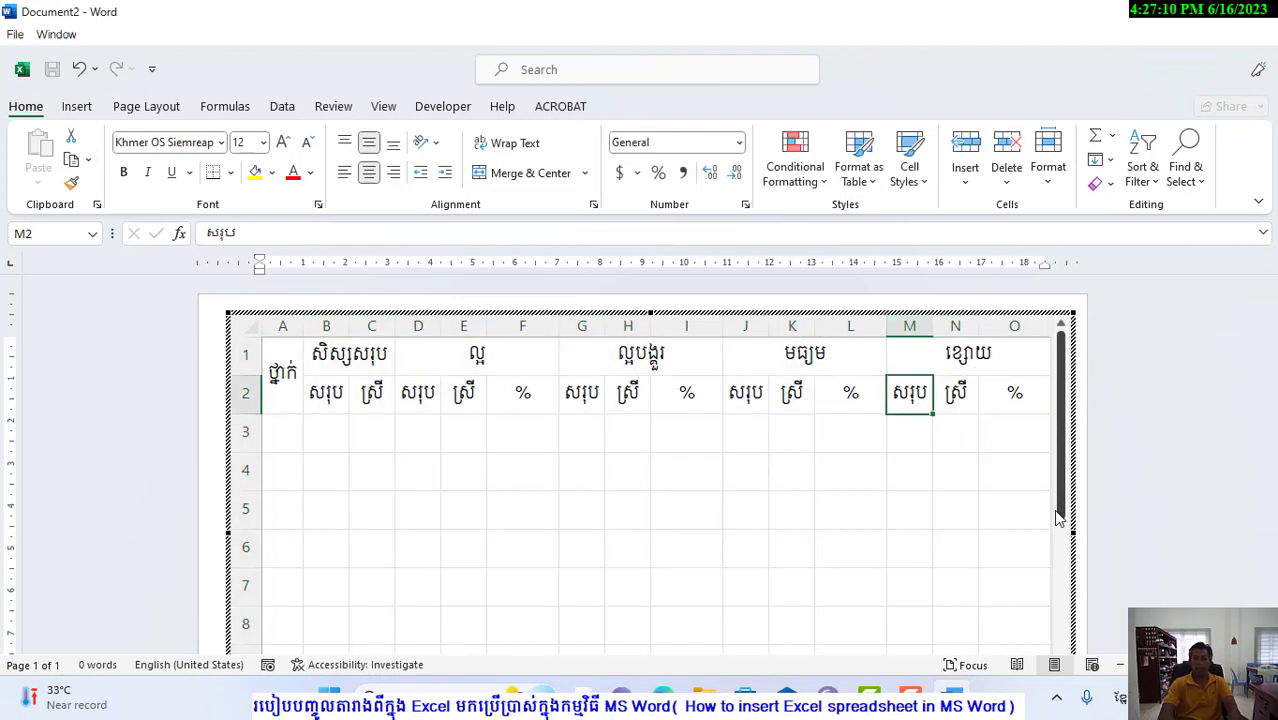
Enter class labels A2, B2 and C2 in A3:A5 and centre them.
click(299, 434)
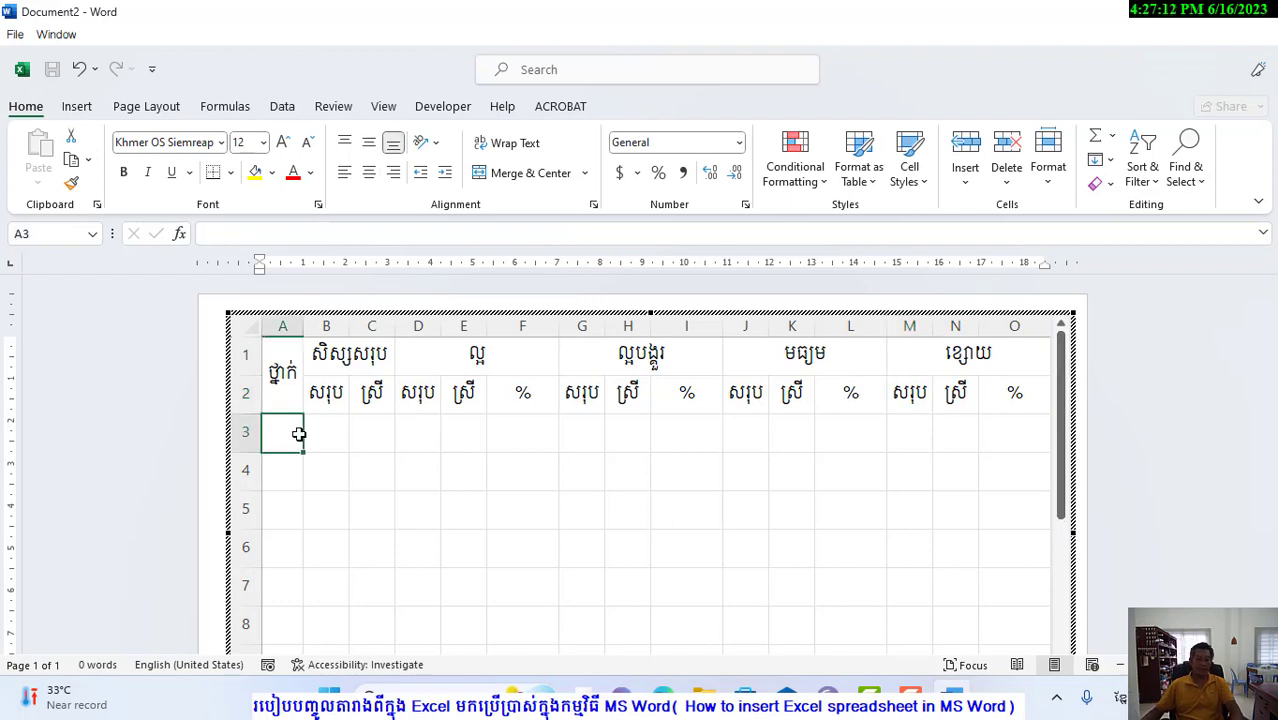
text(A1)
key(Return)
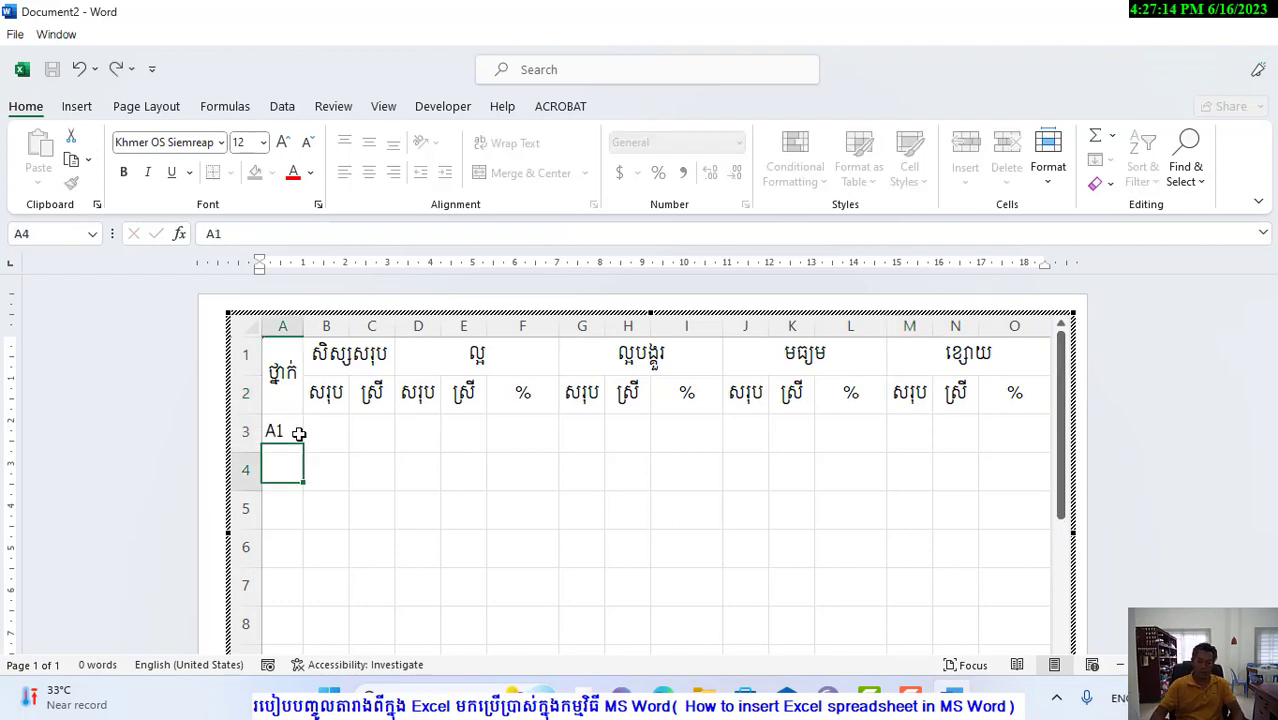
text(B)
click(299, 434)
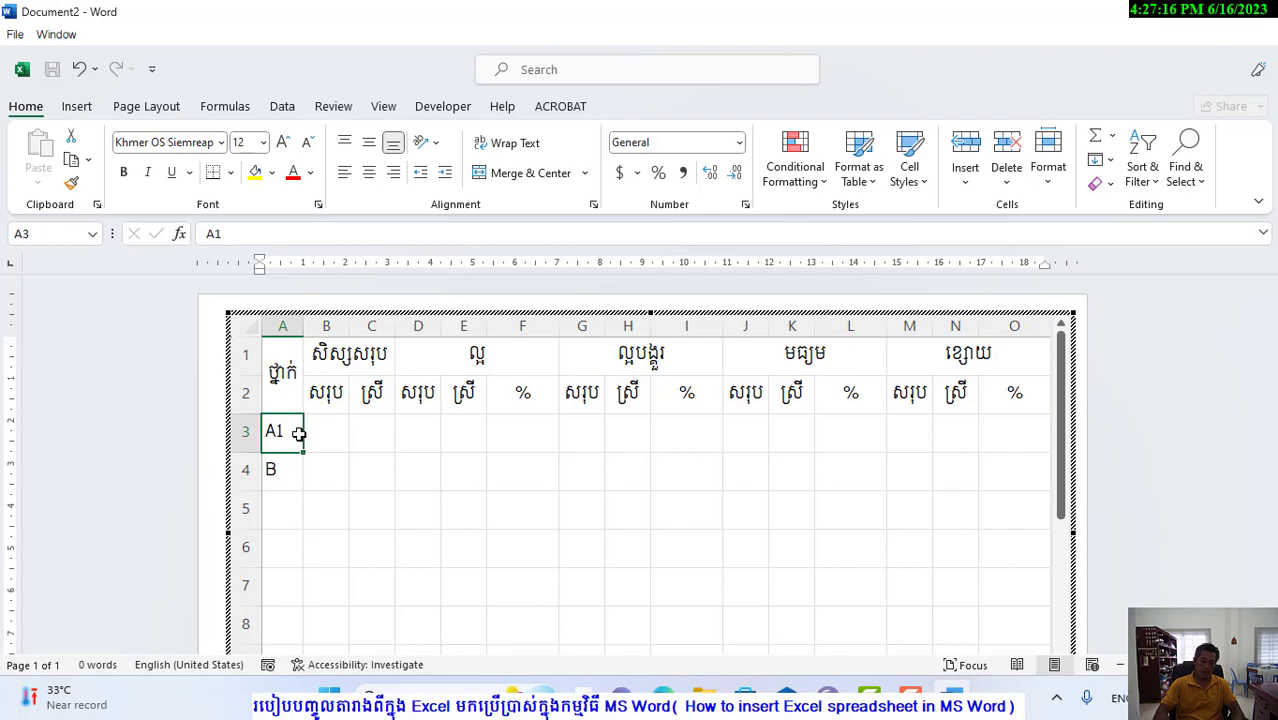
key(F2)
key(BackSpace)
text(2)
key(Return)
key(F2)
text(2)
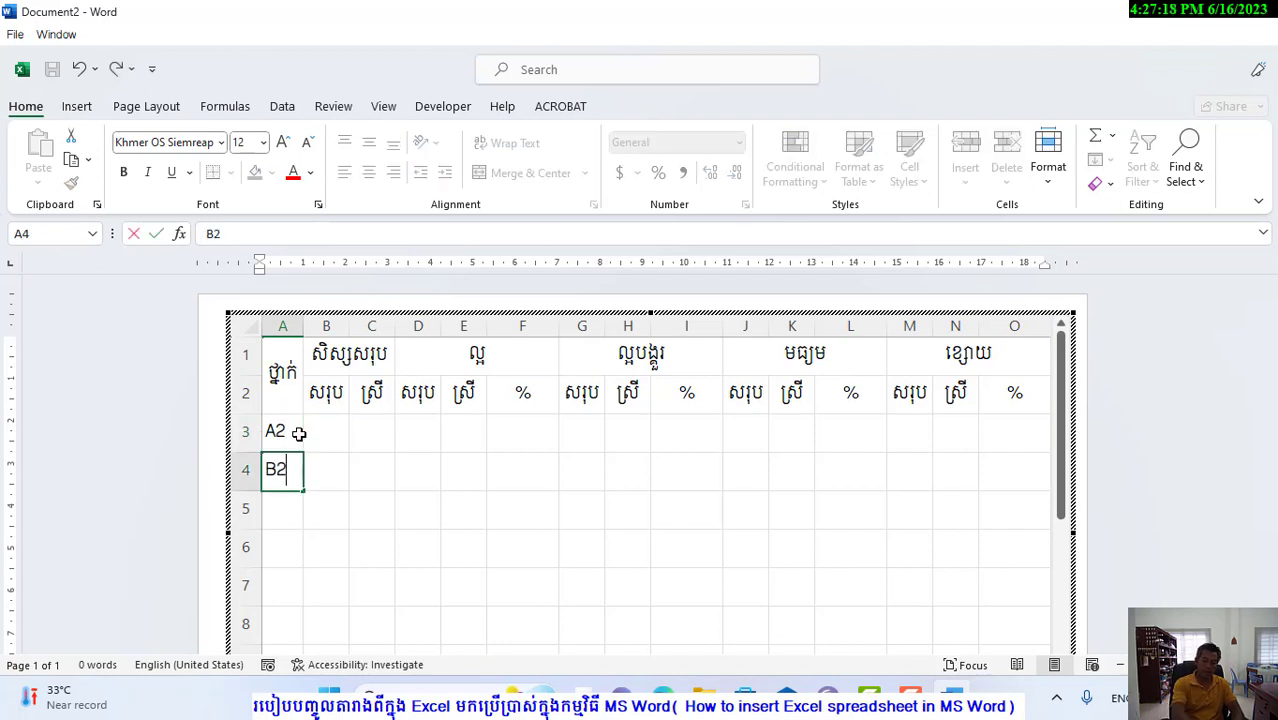
key(Return)
text(C2)
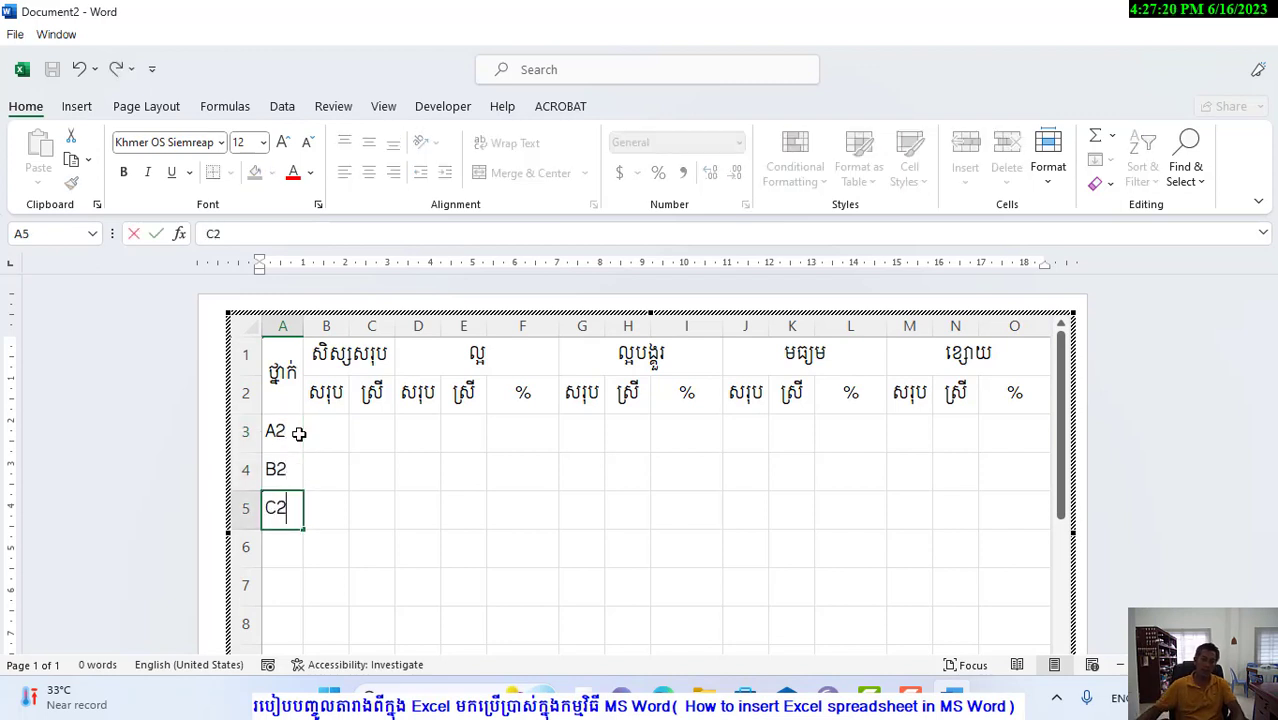
click(346, 437)
drag(282, 433, 278, 508)
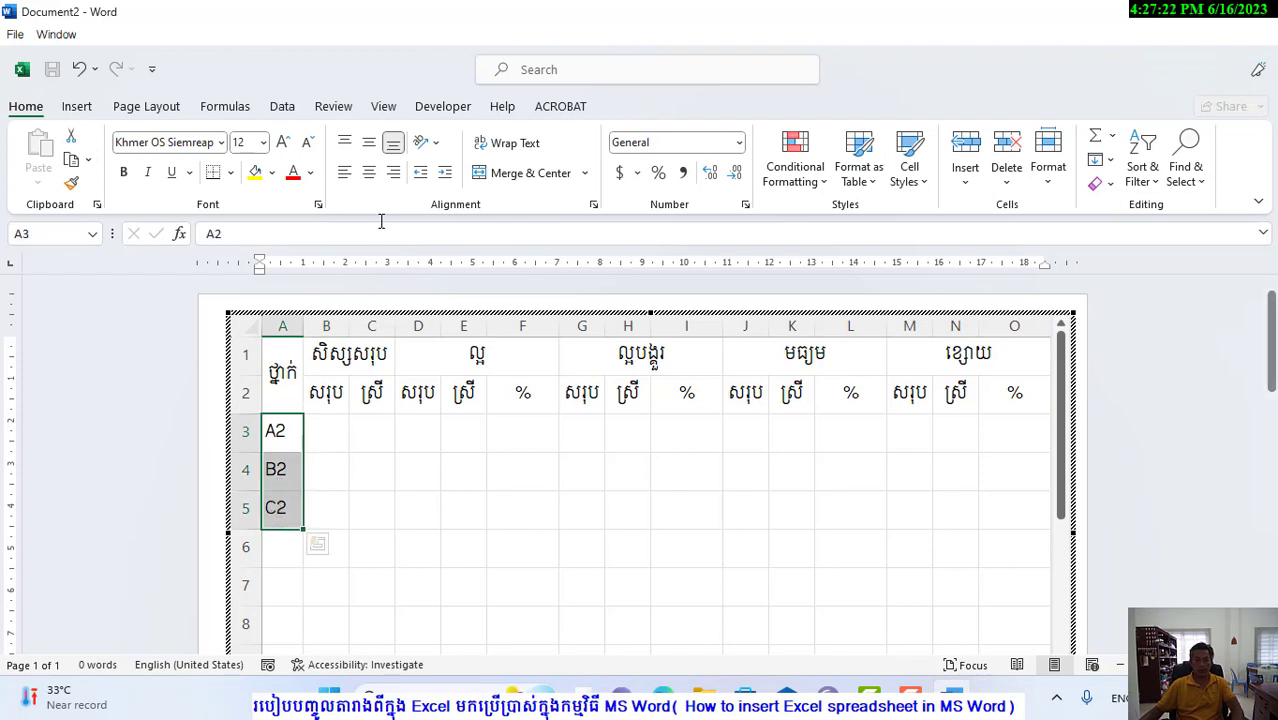
click(366, 178)
Type the total label សរុប in A6 using Khmer input.
click(282, 545)
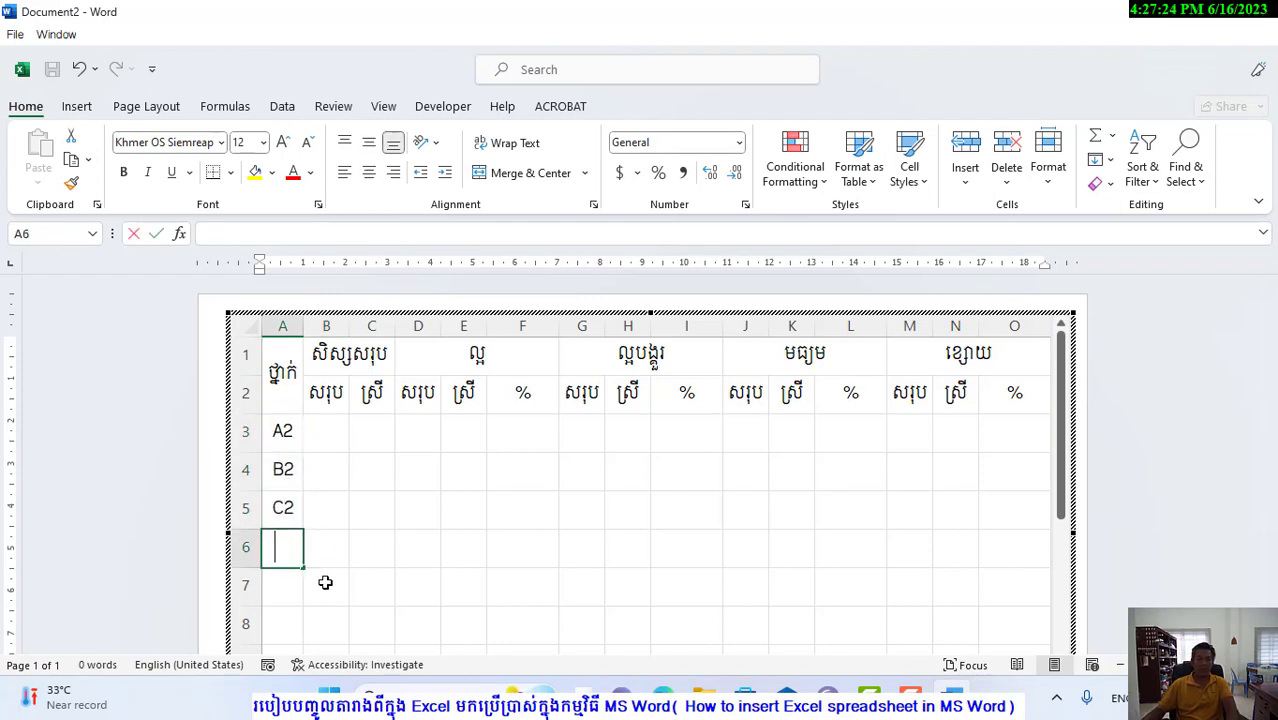
text(s)
key(BackSpace)
key(alt+shift)
text(សរុប)
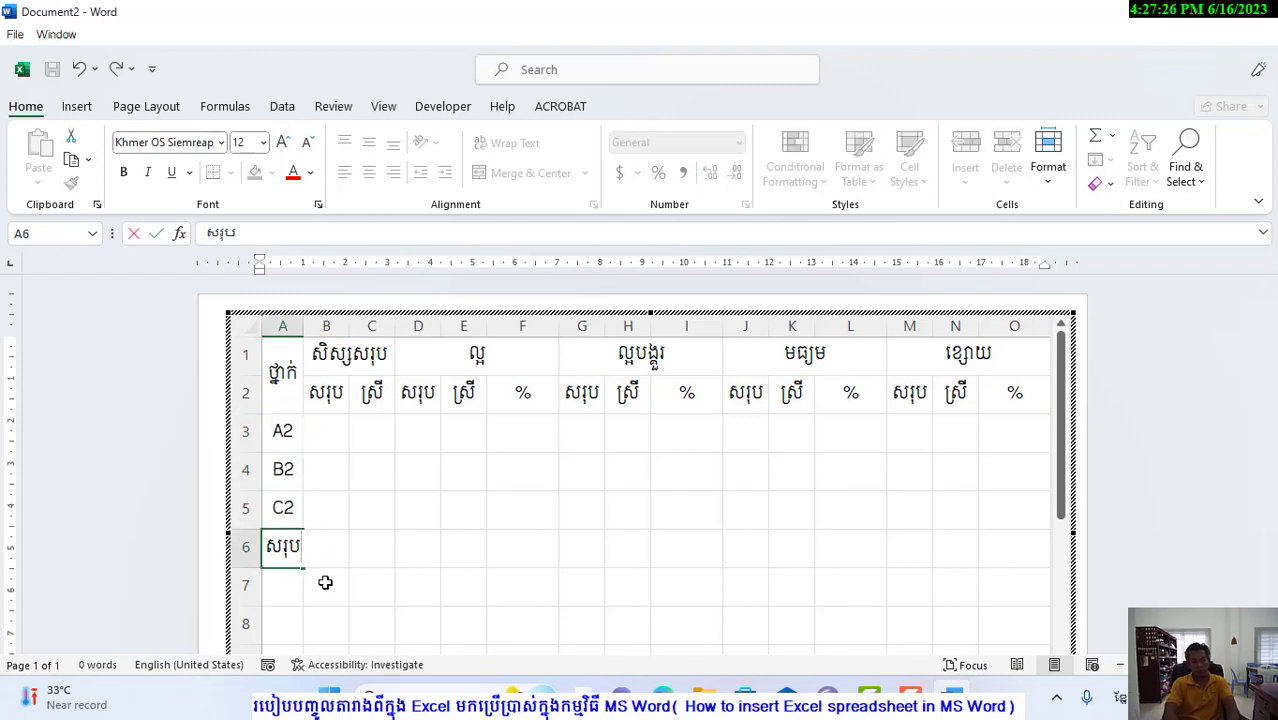
key(Tab)
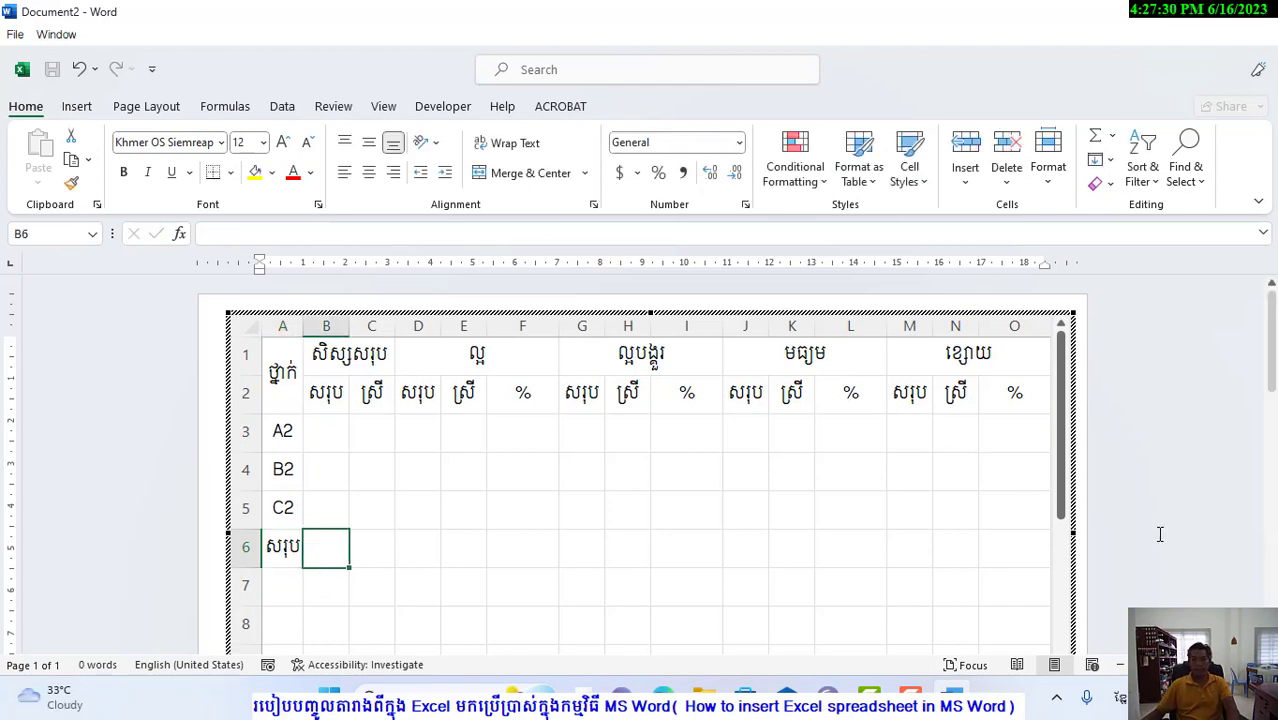
Resize the embedded sheet's frame to fit rows 1–6 across to column O.
drag(1073, 532, 1163, 537)
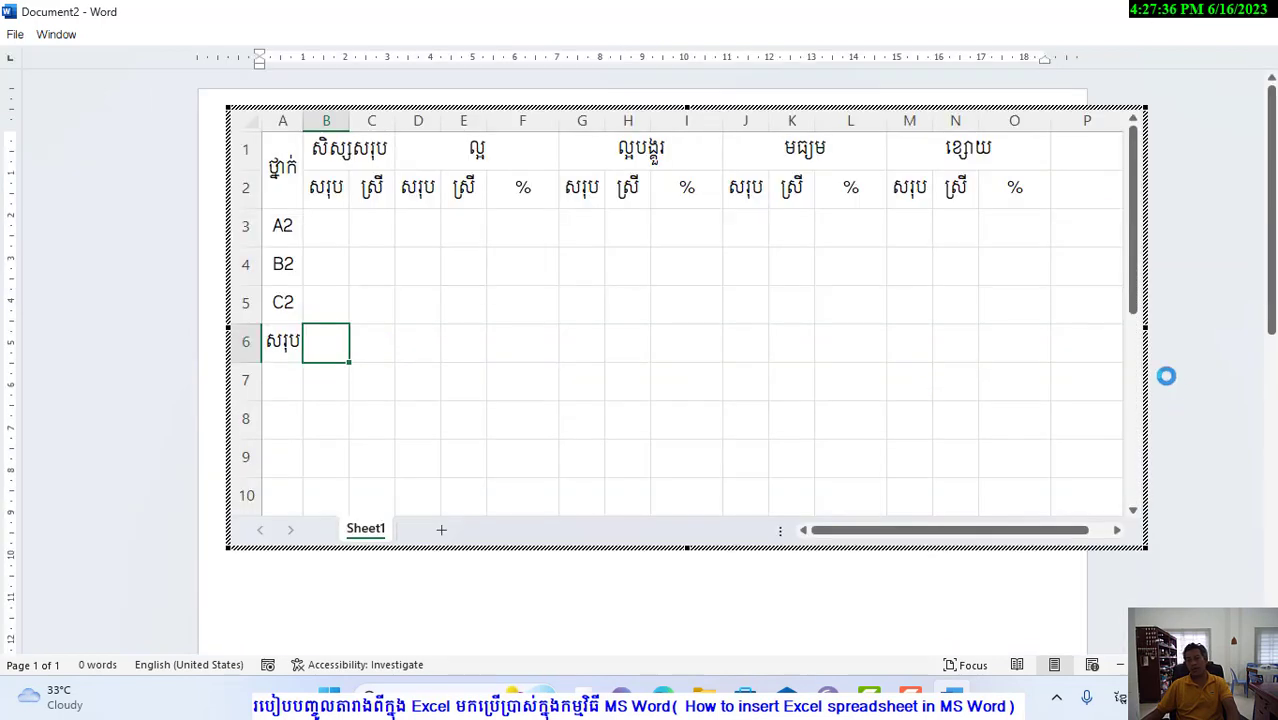
click(714, 608)
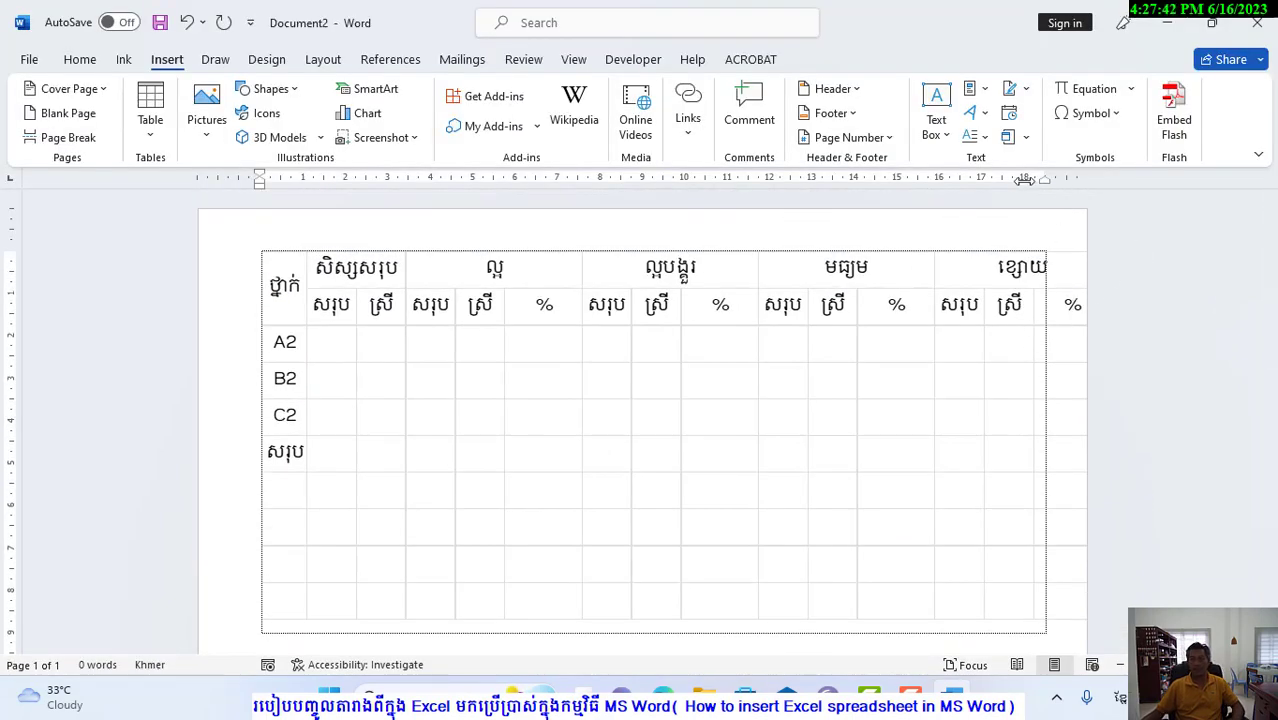
double_click(773, 417)
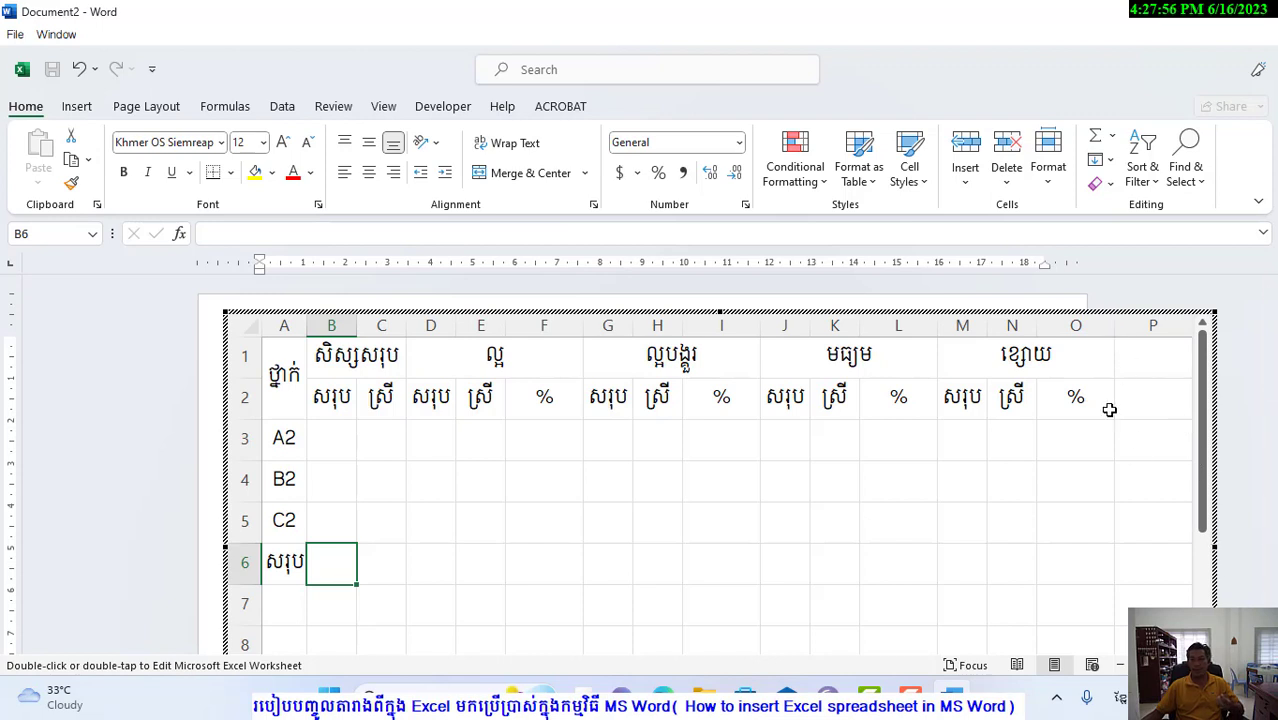
drag(1216, 547, 1085, 532)
scroll(1126, 535, down, 2)
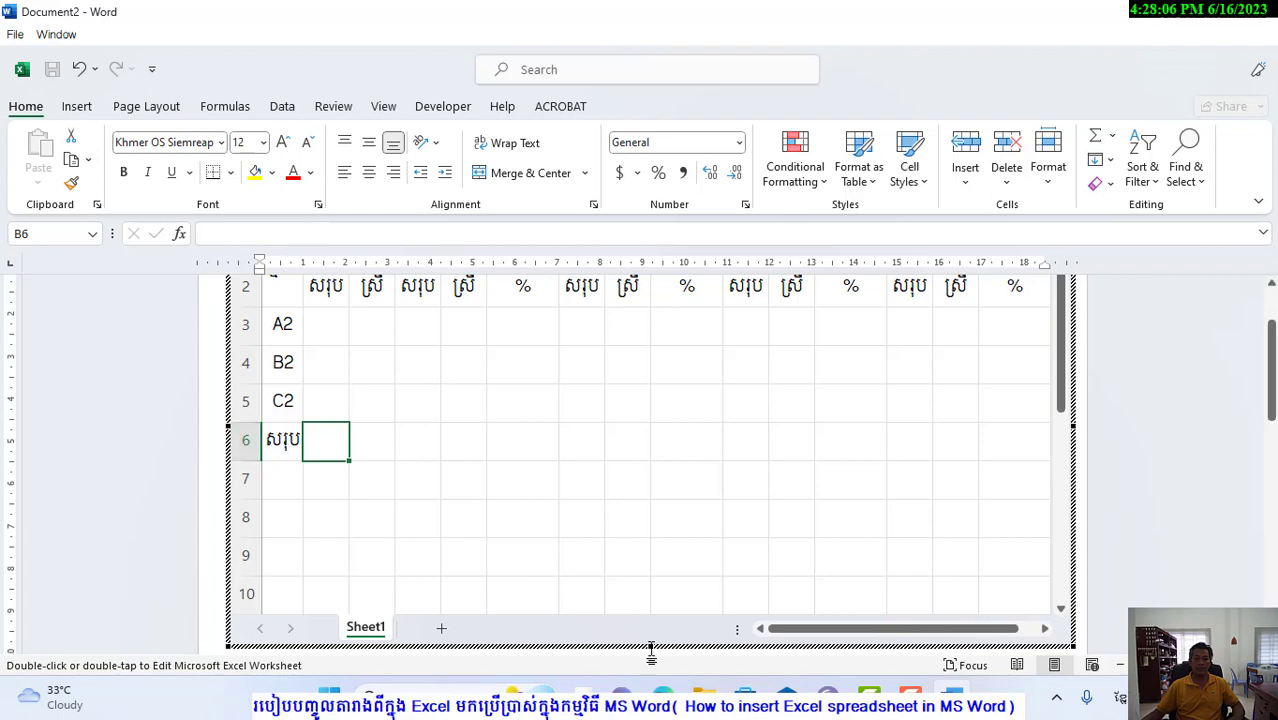
mouse_move(651, 646)
mouse_down()
mouse_move(644, 476)
mouse_move(636, 505)
mouse_up()
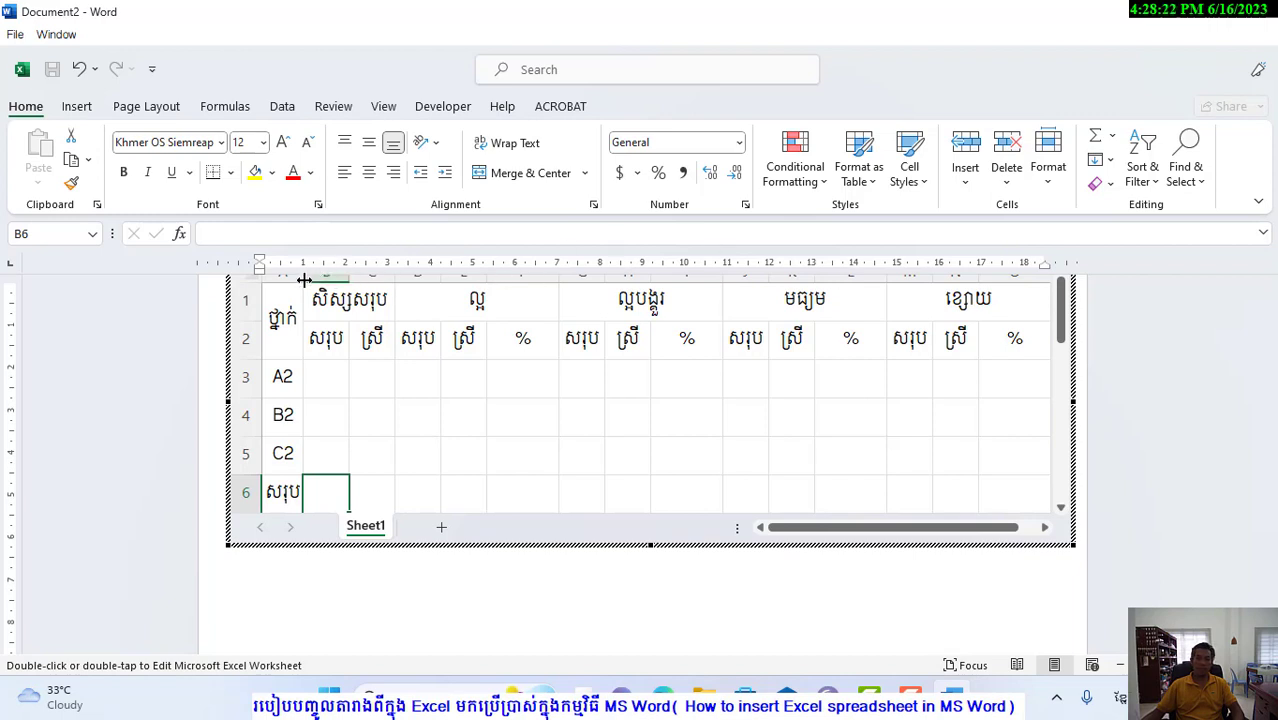
Narrow column A and count columns G–H, J–K and M–N of the grade table.
click(1272, 345)
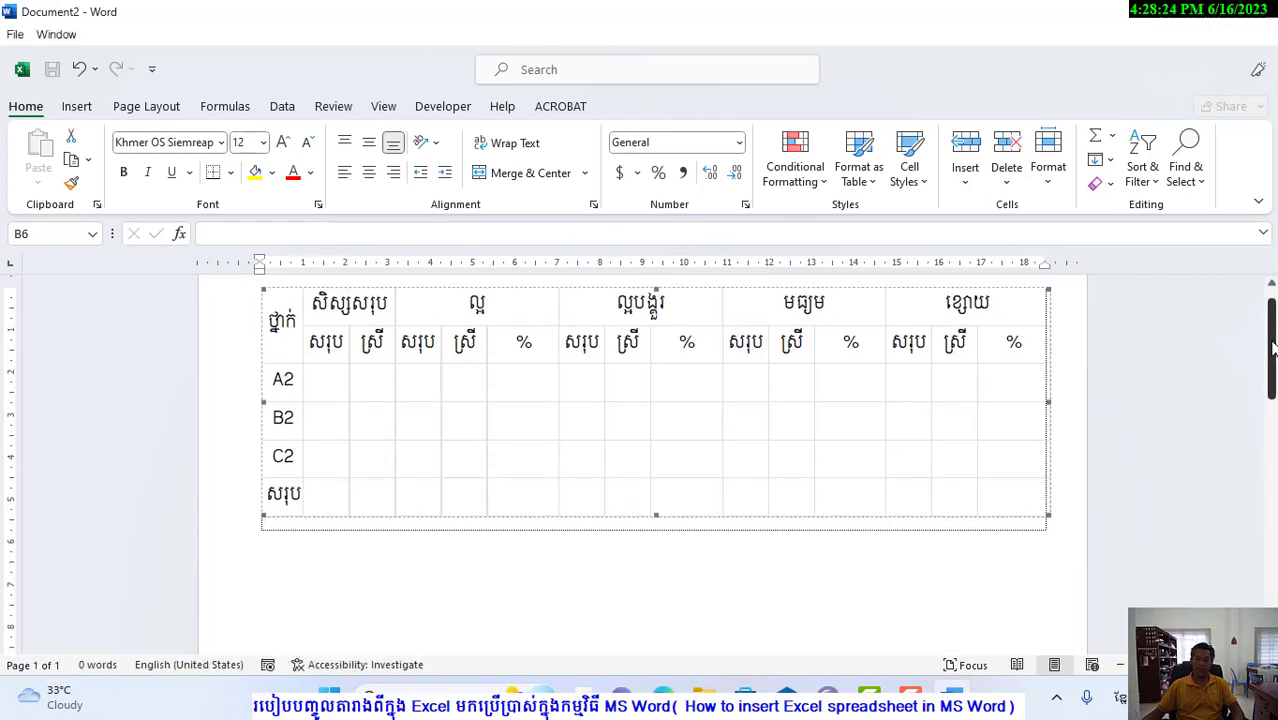
double_click(379, 428)
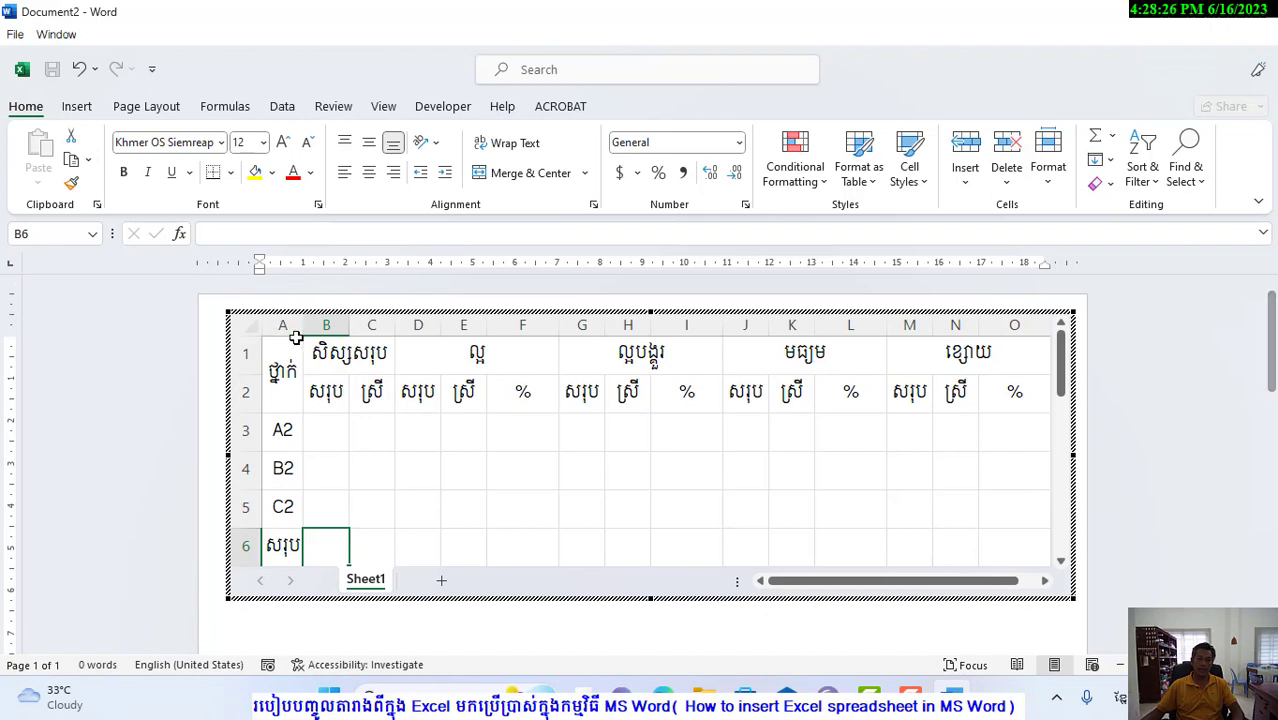
drag(302, 331, 461, 325)
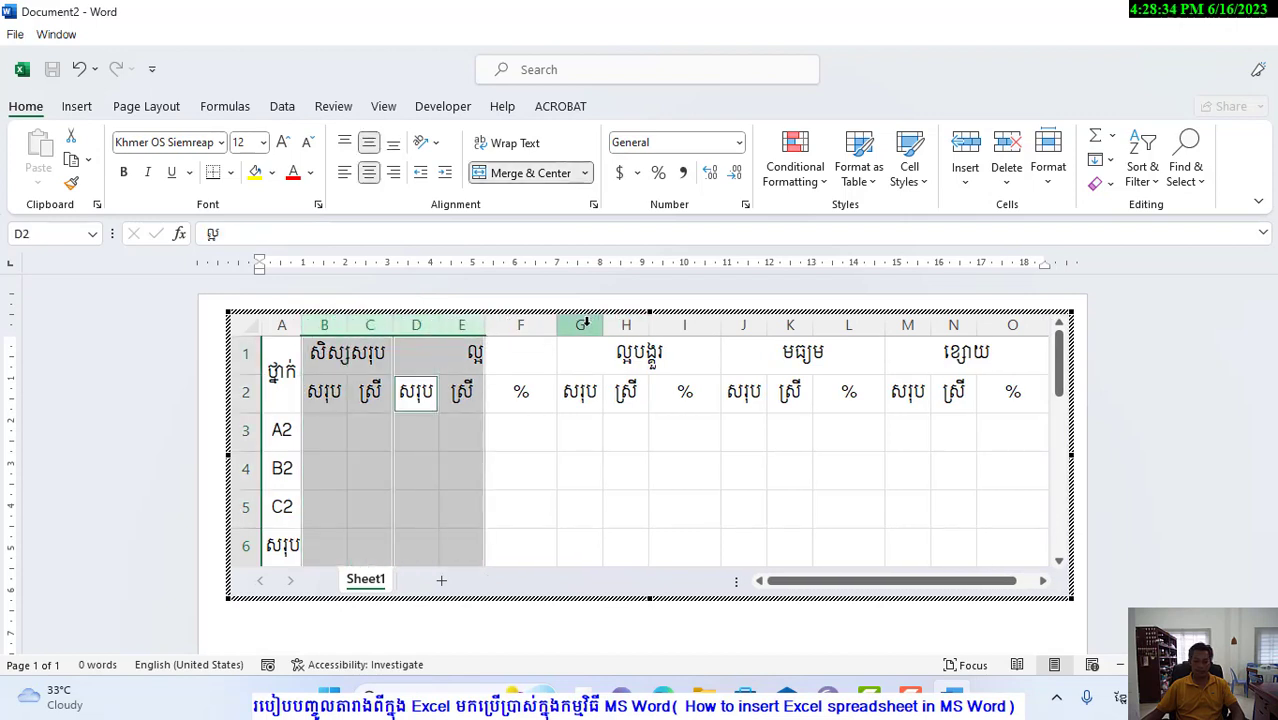
drag(580, 325, 626, 325)
ctrl+click(743, 325)
drag(782, 325, 790, 325)
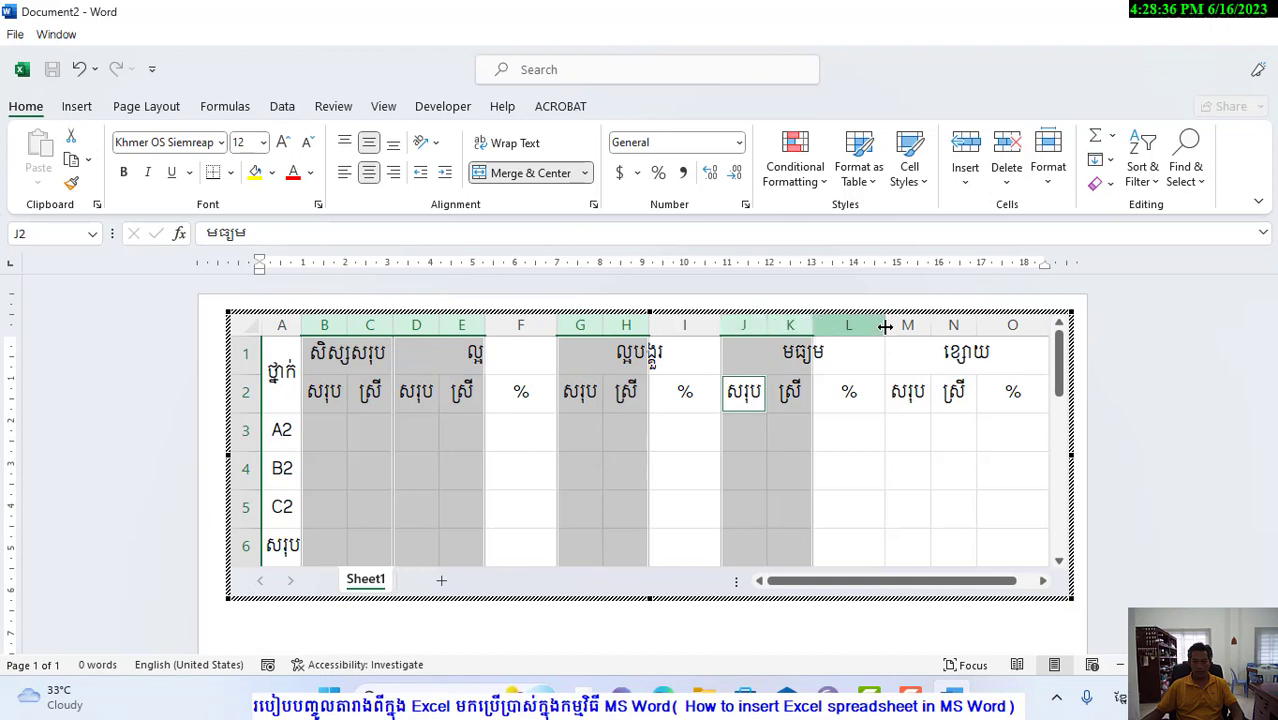
drag(907, 325, 969, 328)
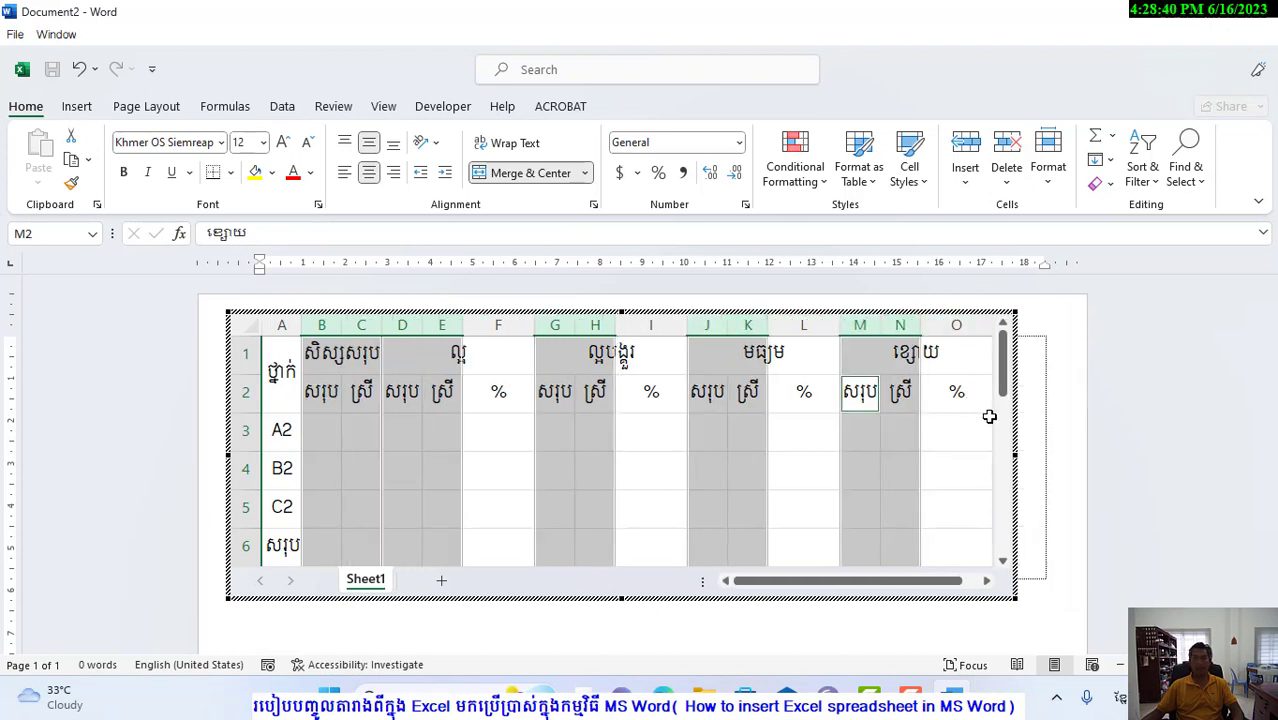
click(905, 505)
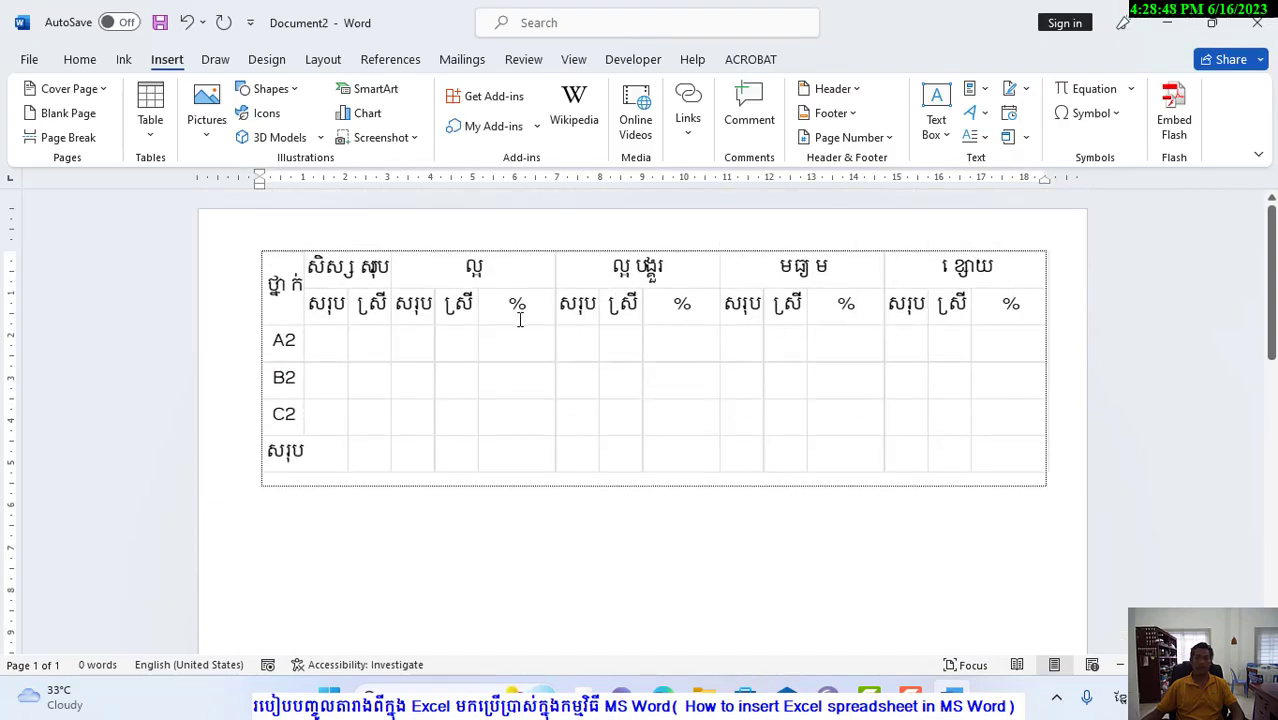
double_click(519, 320)
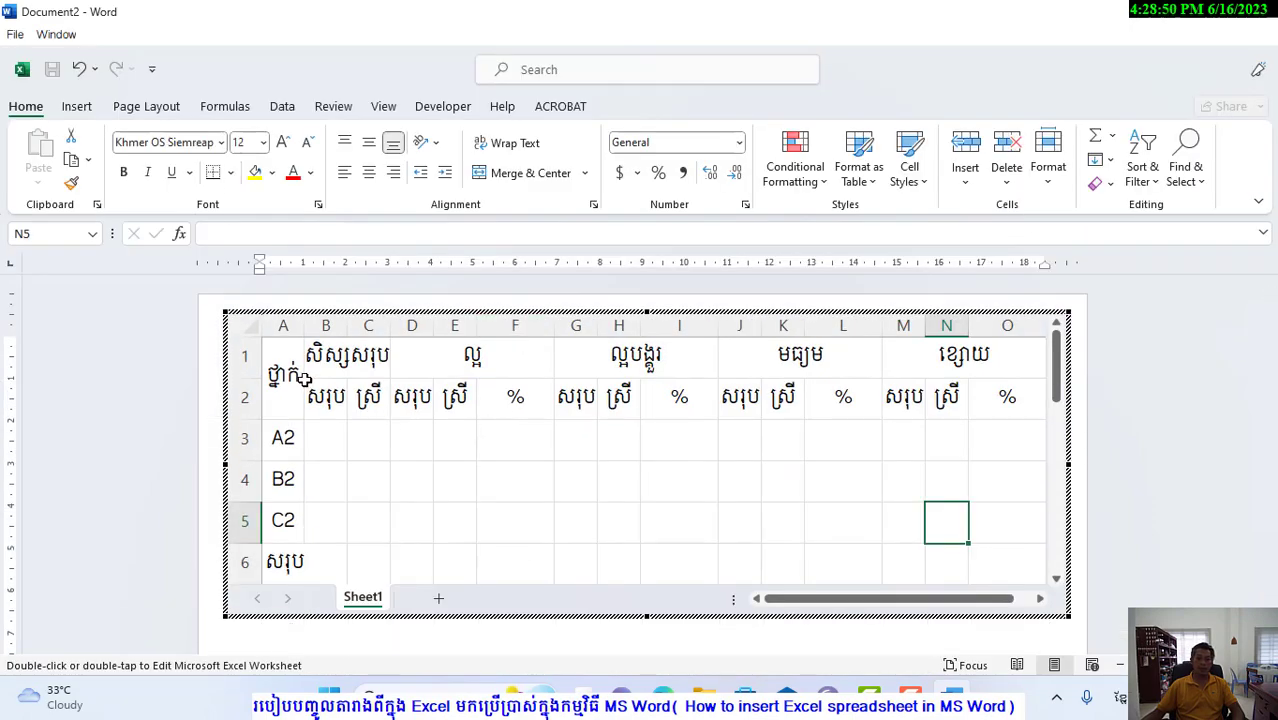
Apply All Borders to the grade table range A1:O6.
drag(283, 374, 1000, 561)
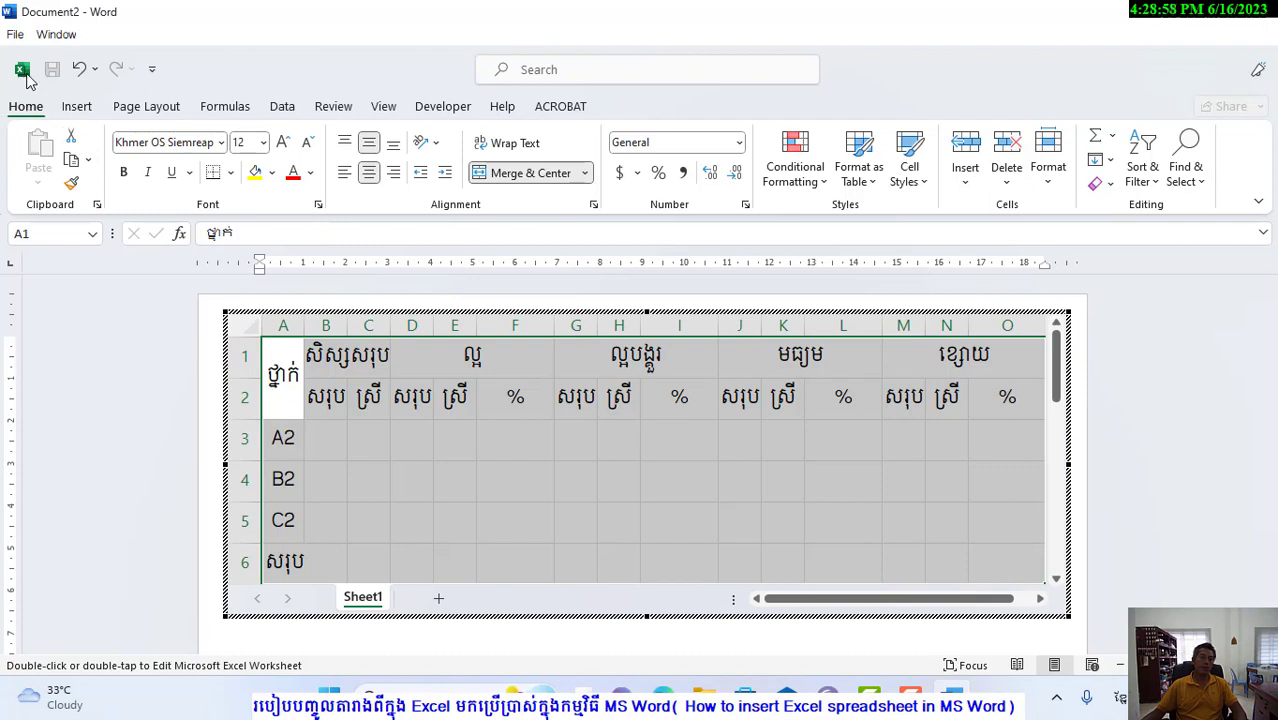
click(230, 172)
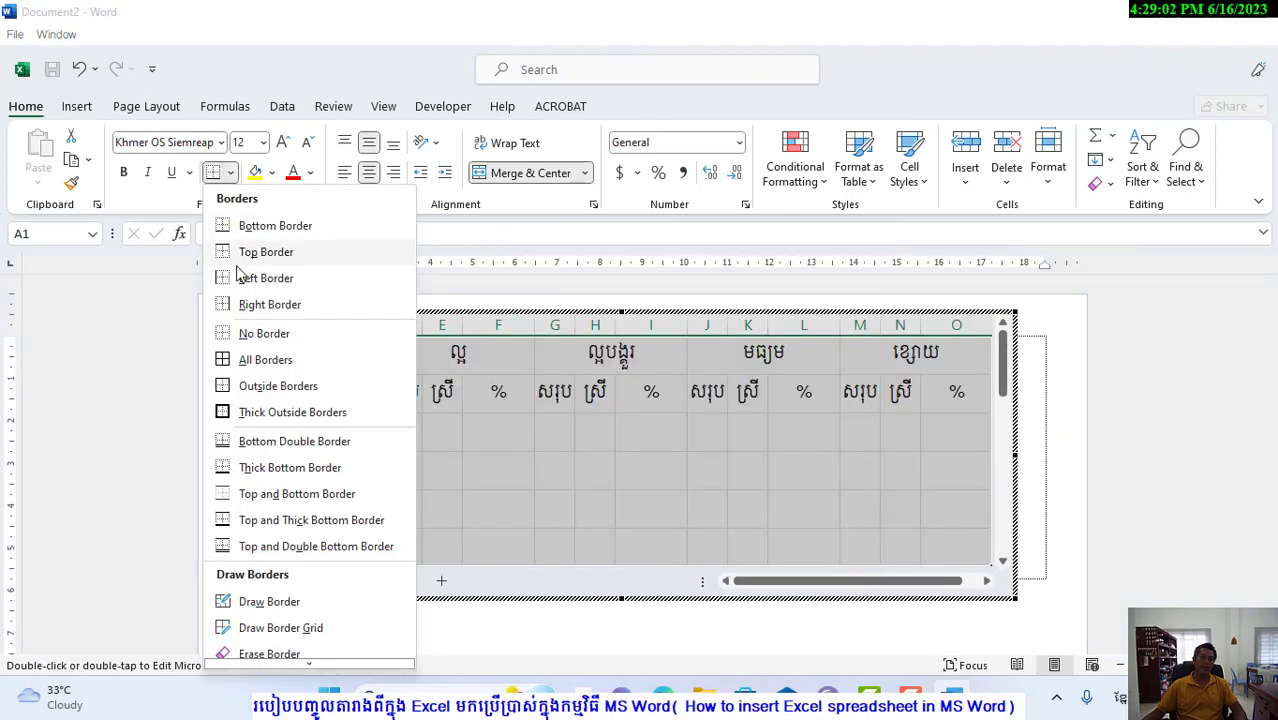
click(262, 360)
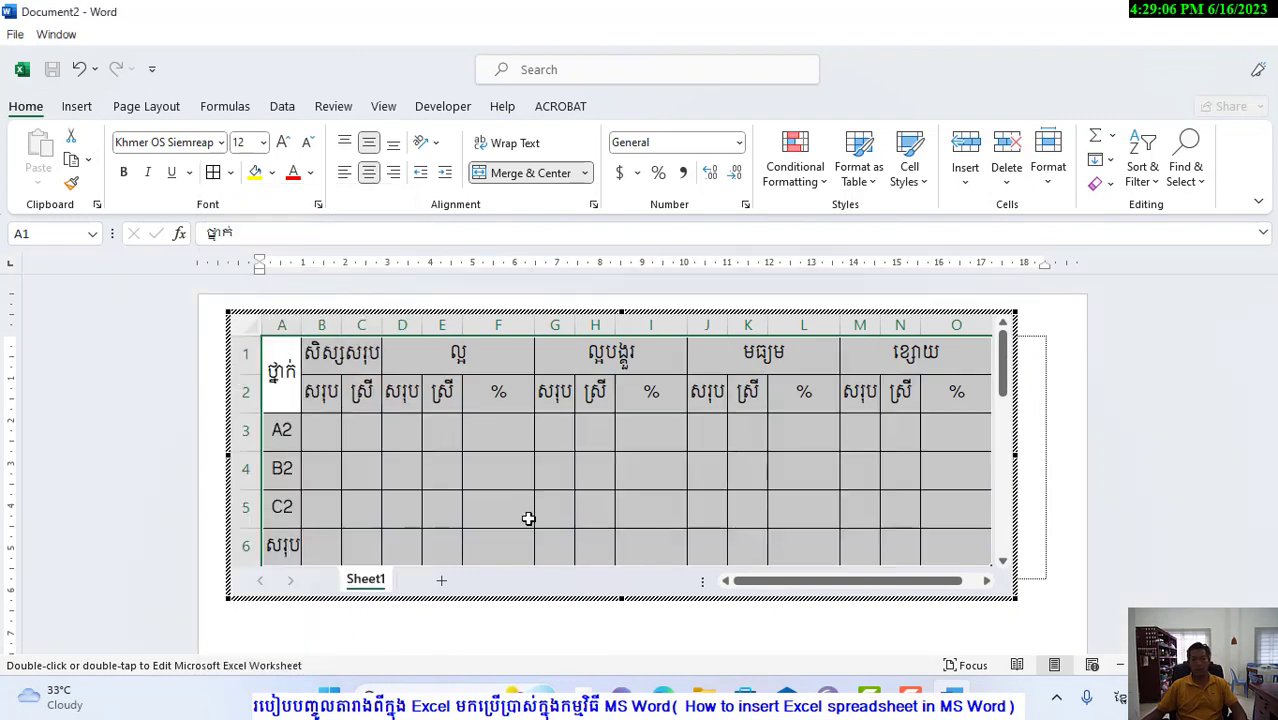
click(528, 517)
click(324, 438)
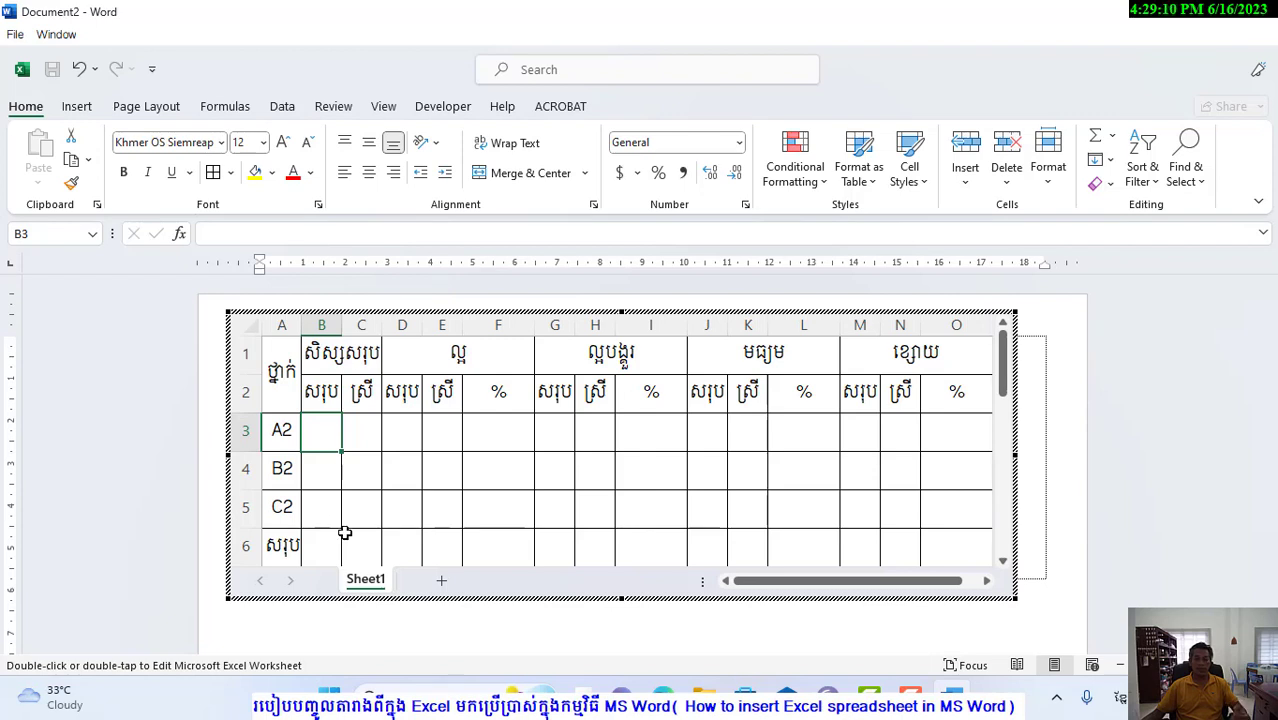
Enter 19 and 14 in B3 and C3, then centre those two counts.
text(19)
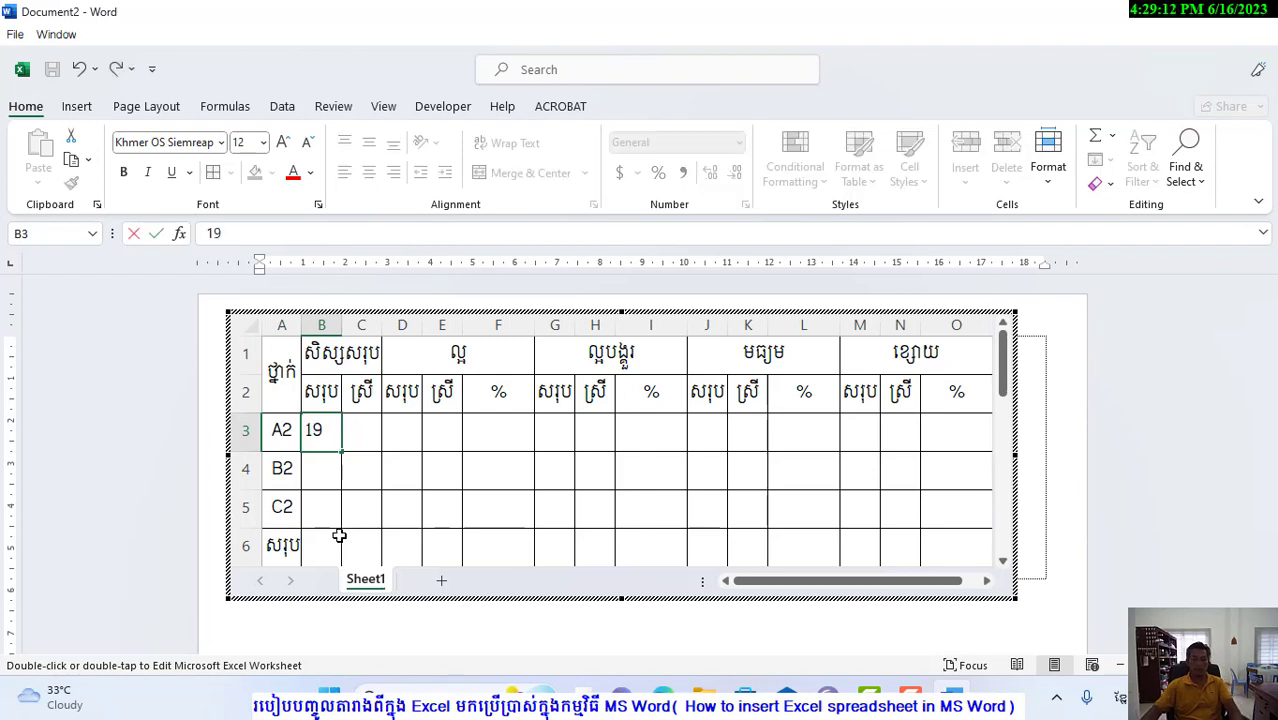
key(Tab)
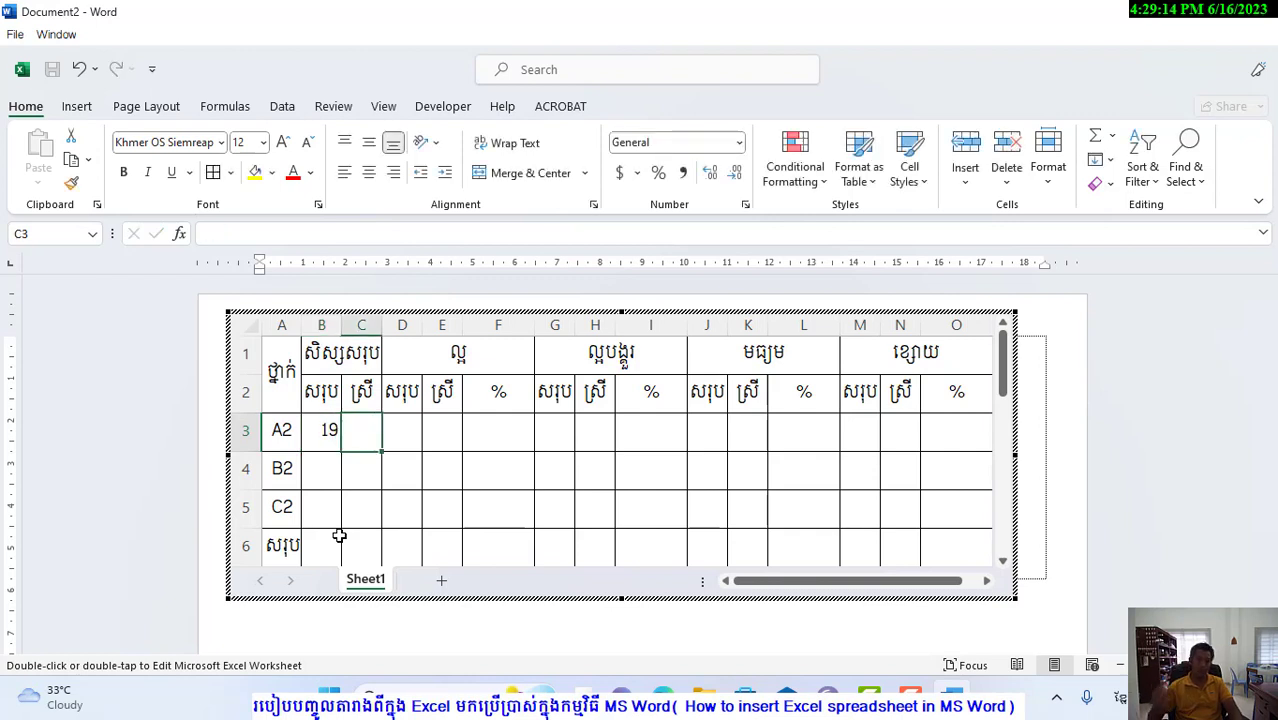
text(14)
key(Tab)
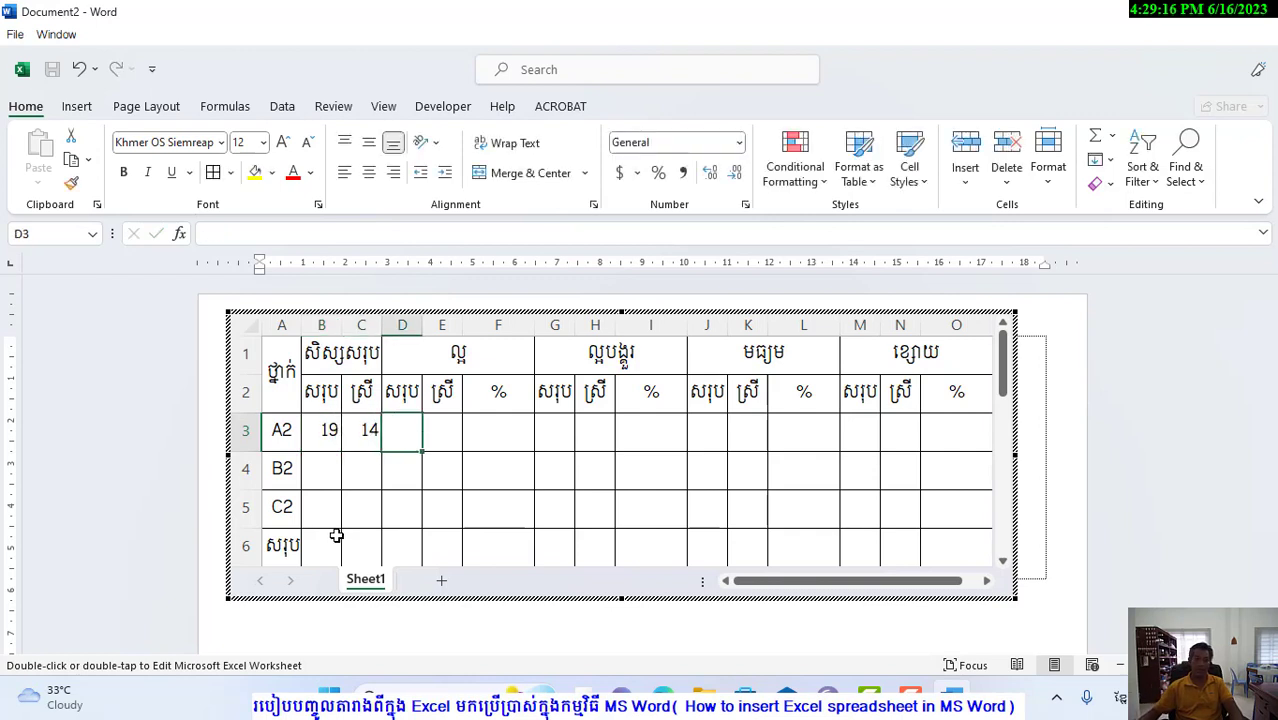
mouse_move(340, 428)
mouse_down()
mouse_move(344, 444)
mouse_move(990, 545)
mouse_up()
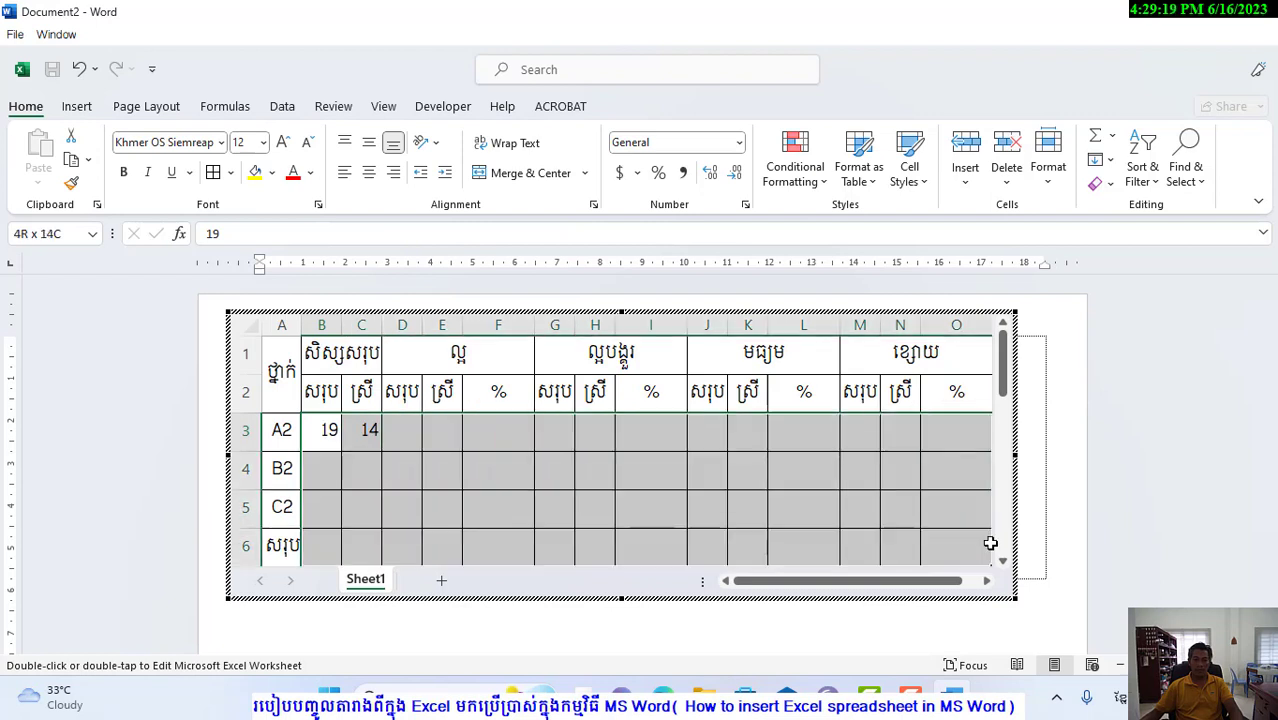
click(371, 172)
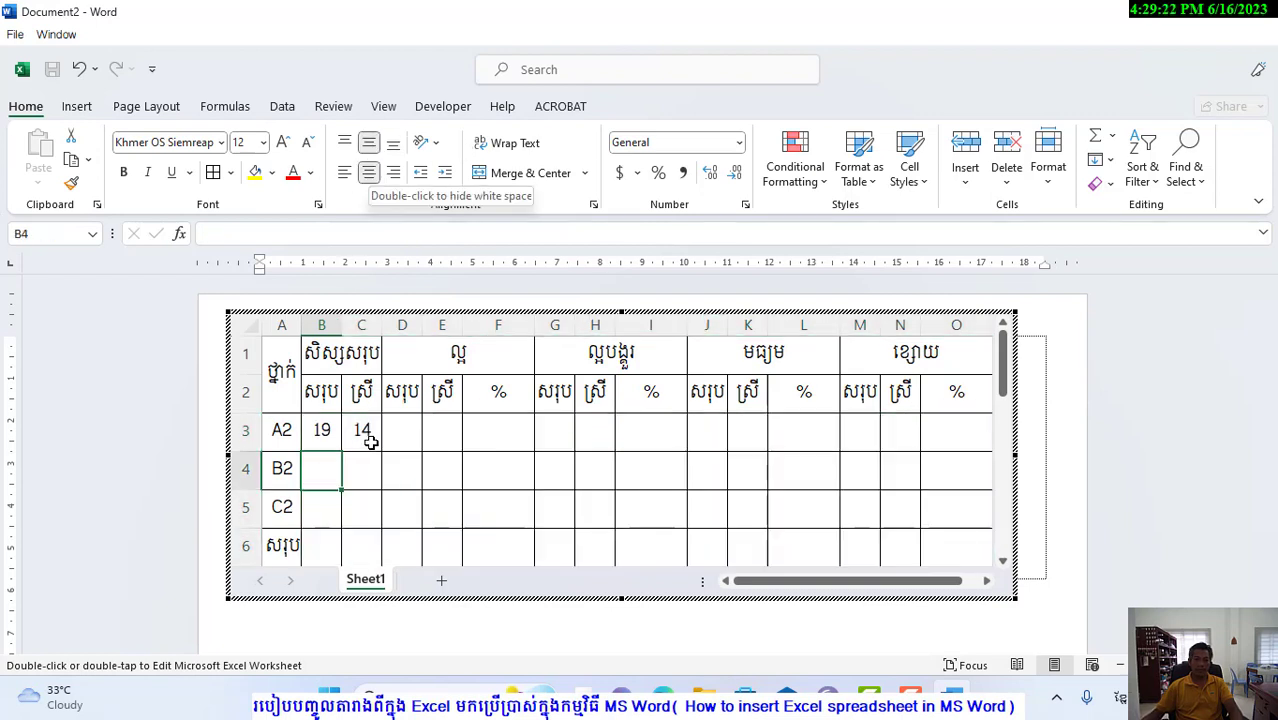
Enter 5 and 4 in D3 and E3, and 10 in G3.
click(400, 432)
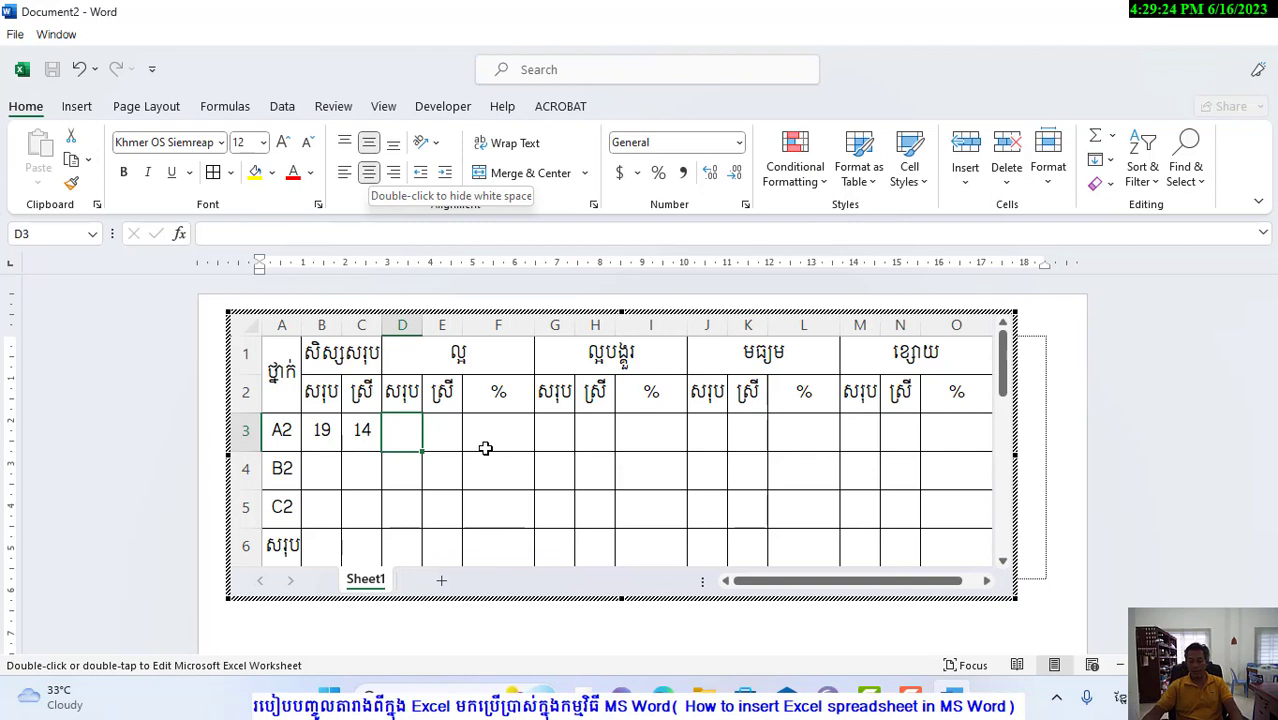
text(5)
key(Tab)
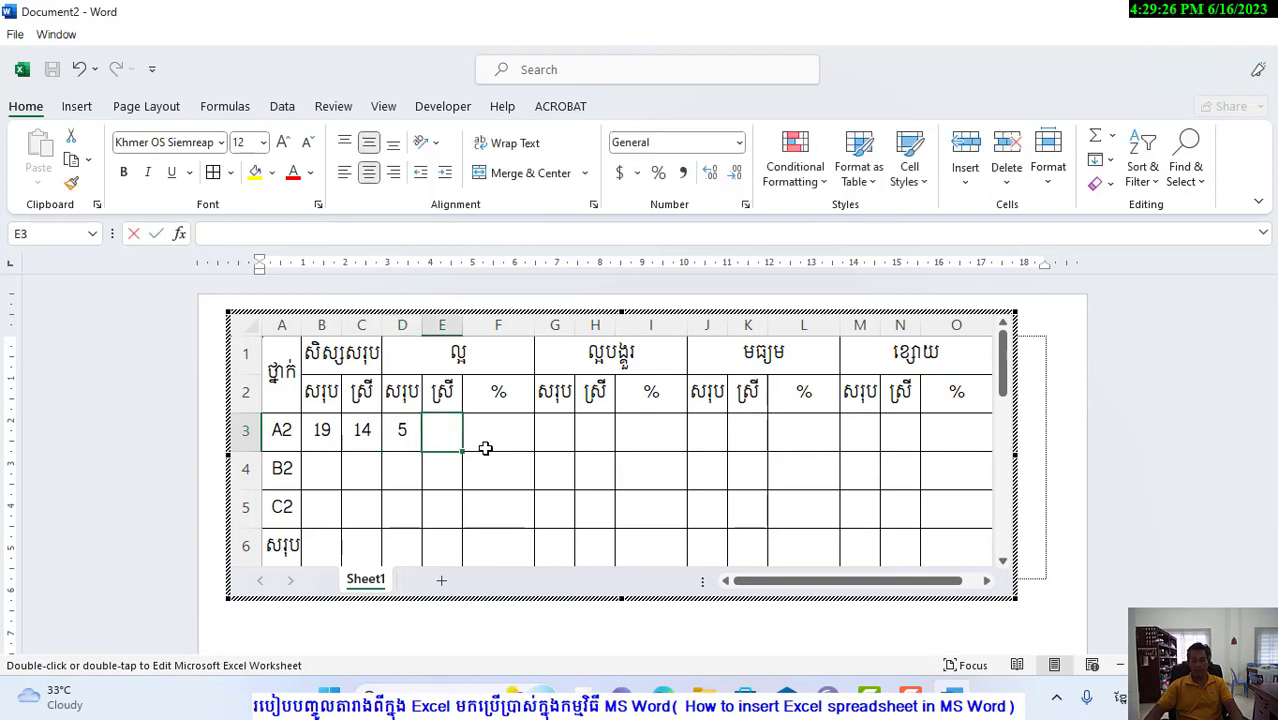
text(4)
key(Tab)
key(Tab)
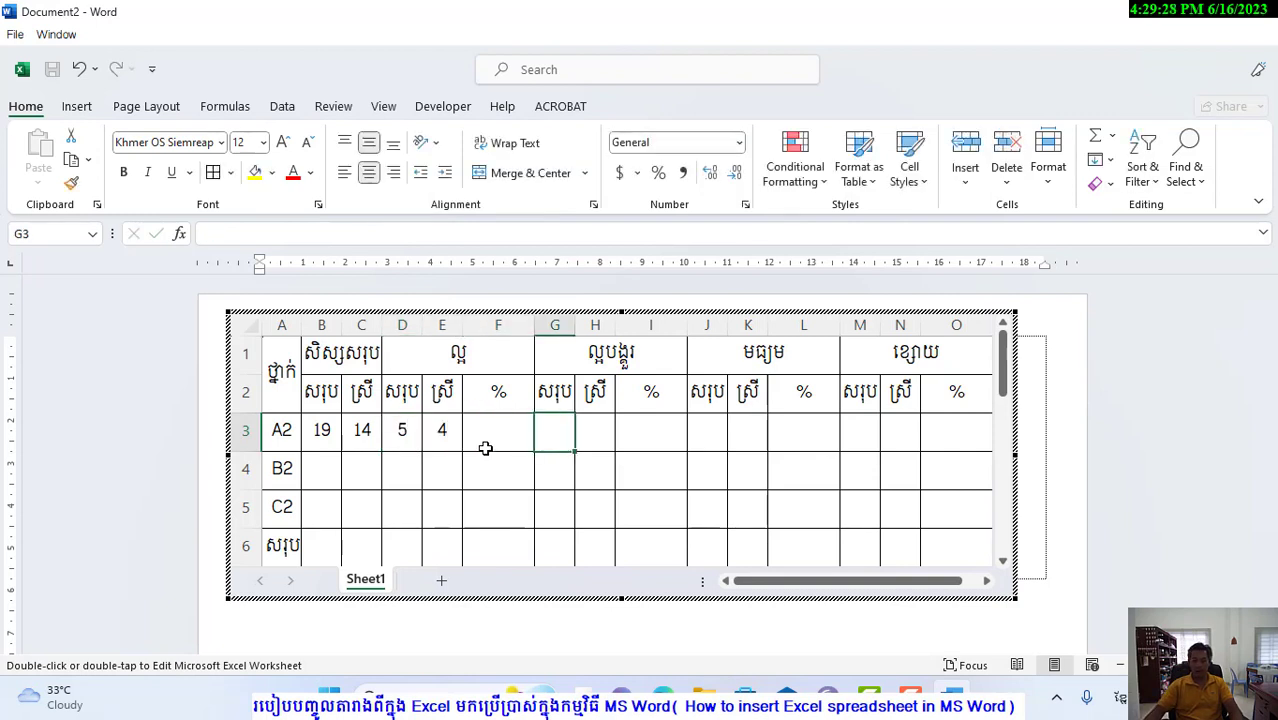
text(10)
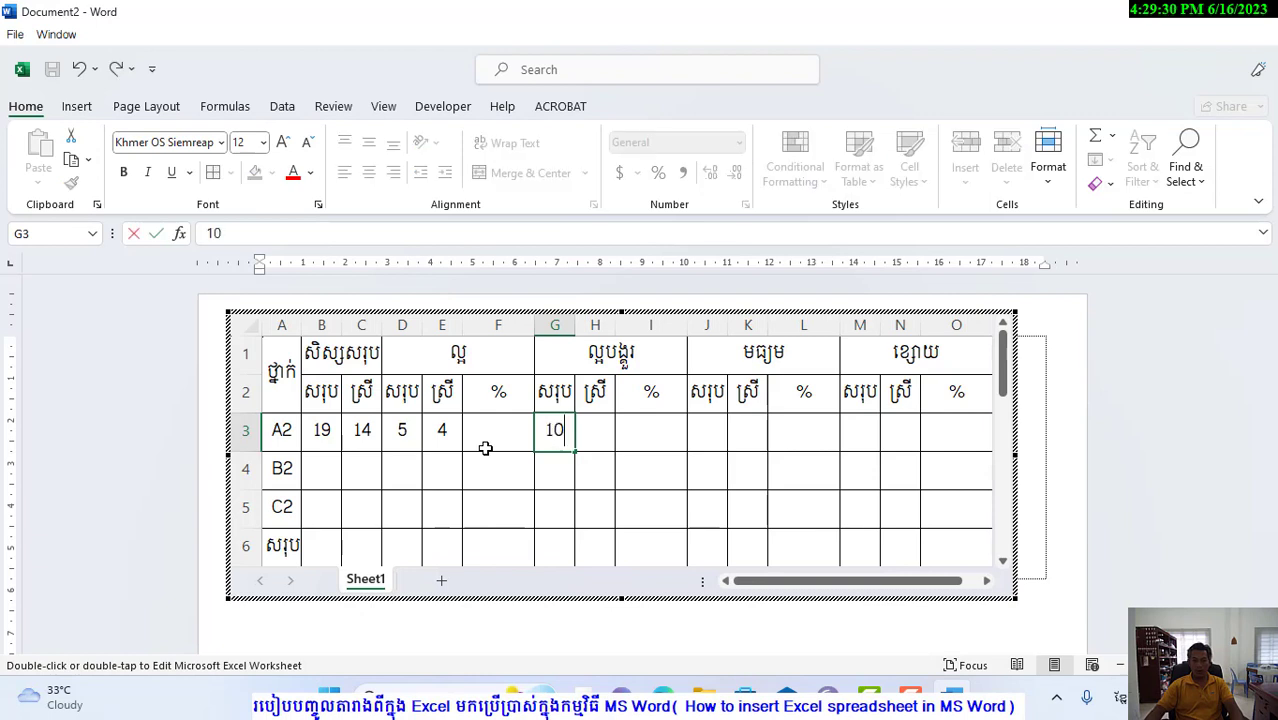
key(Tab)
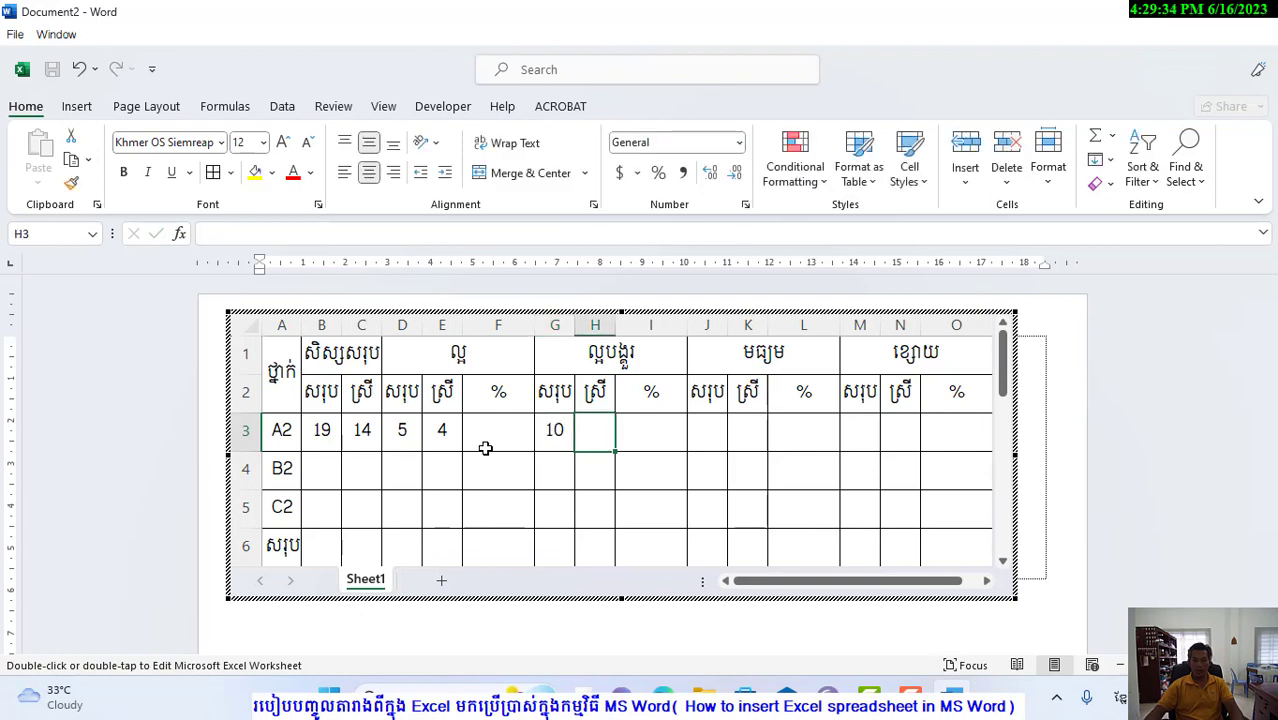
Fill H3, J3, K3, M3 and N3 with 7, 2, 1, 2 and 2.
text(7)
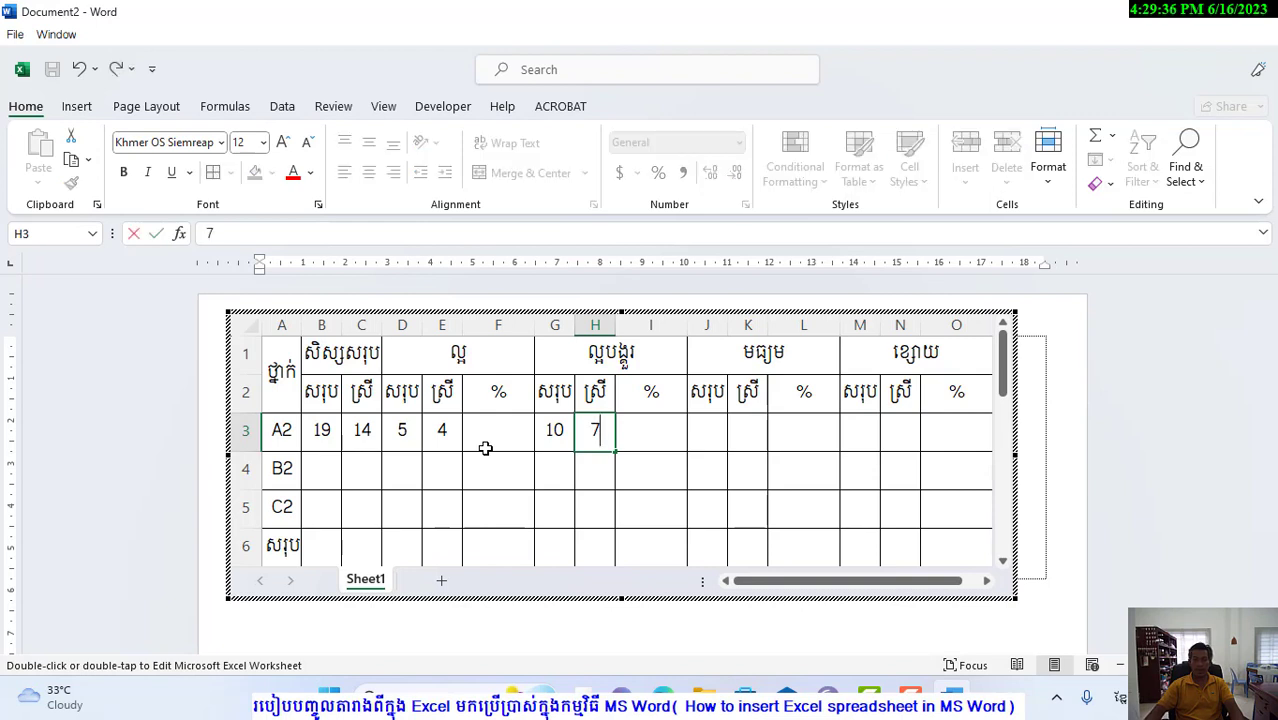
key(Tab)
key(Tab)
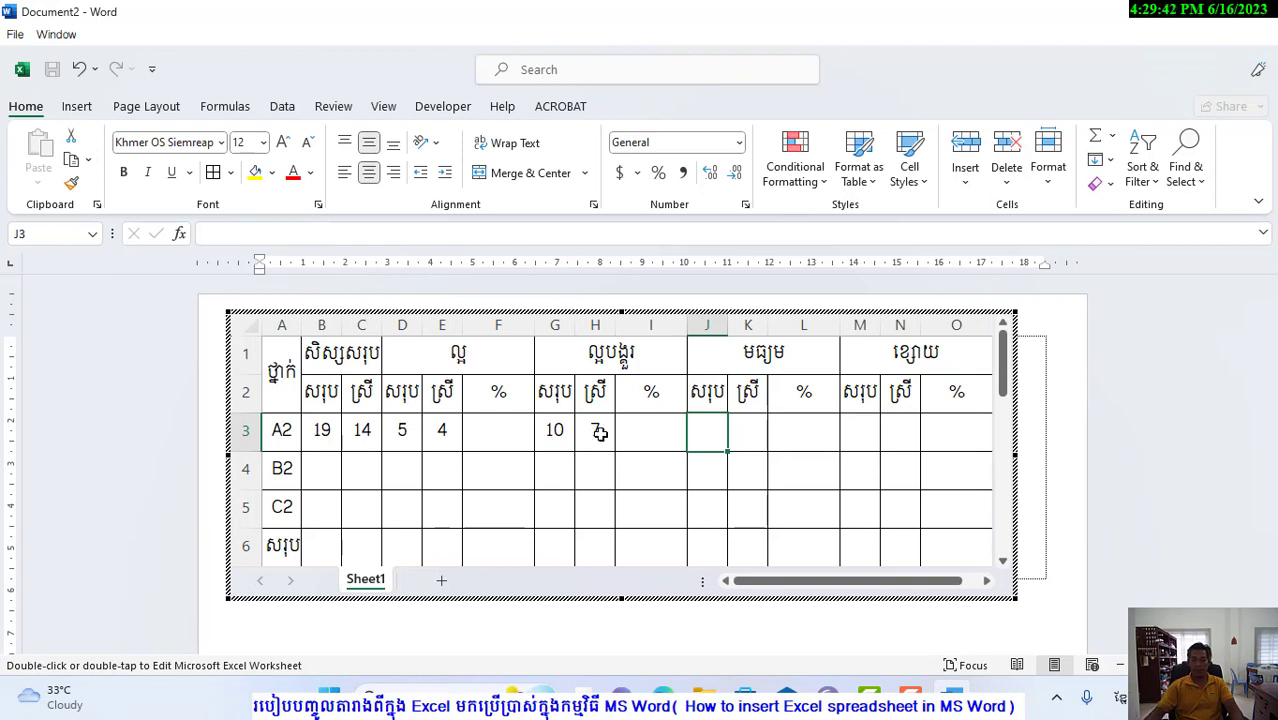
text(2)
key(Tab)
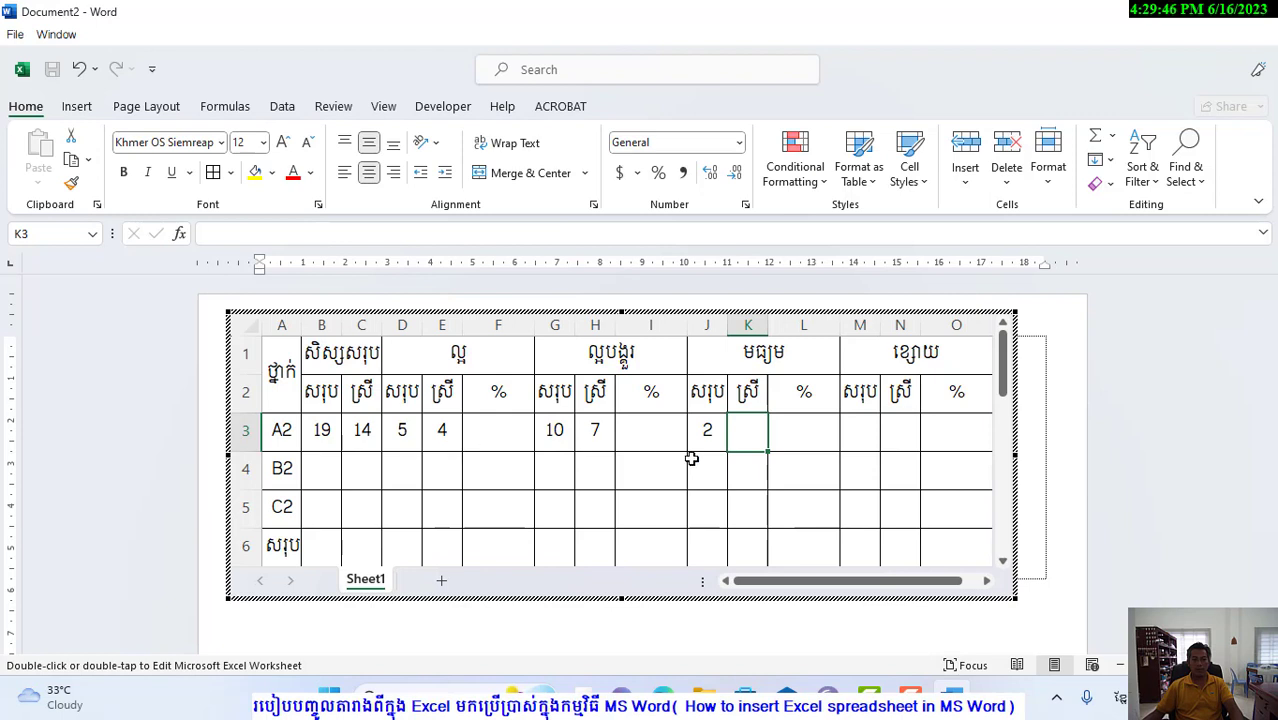
text(1)
key(Tab)
key(Tab)
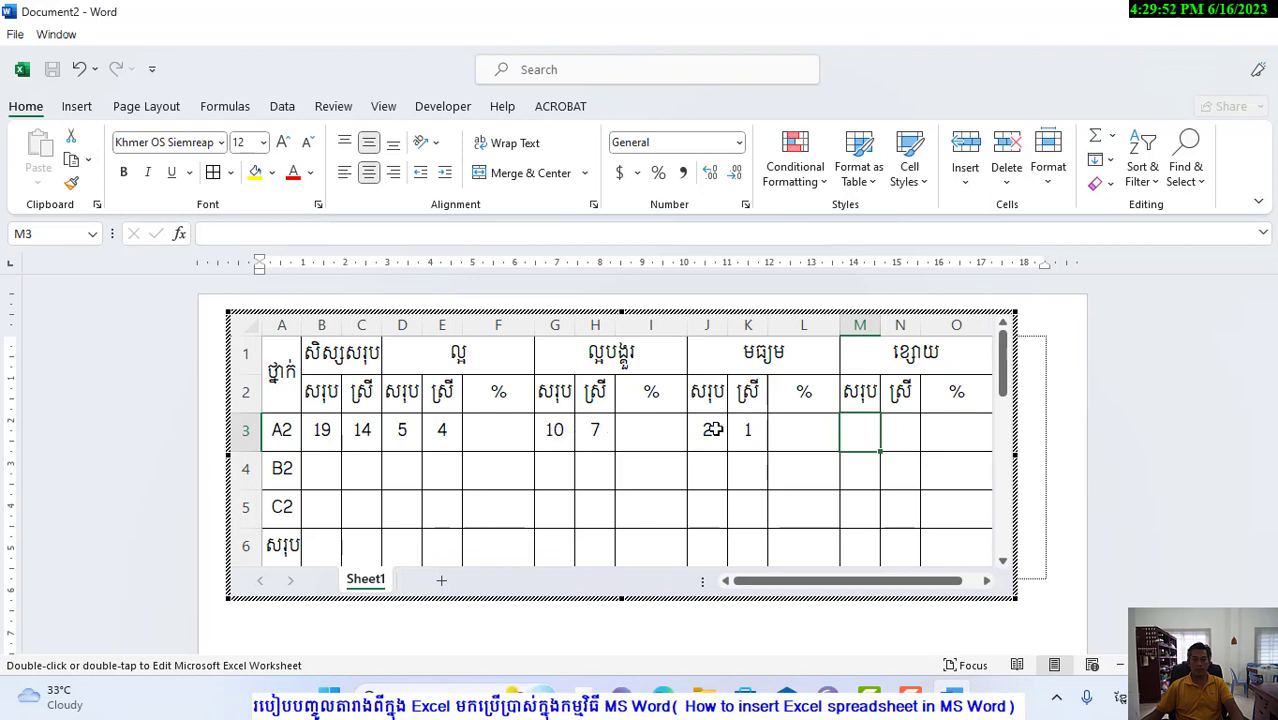
text(2)
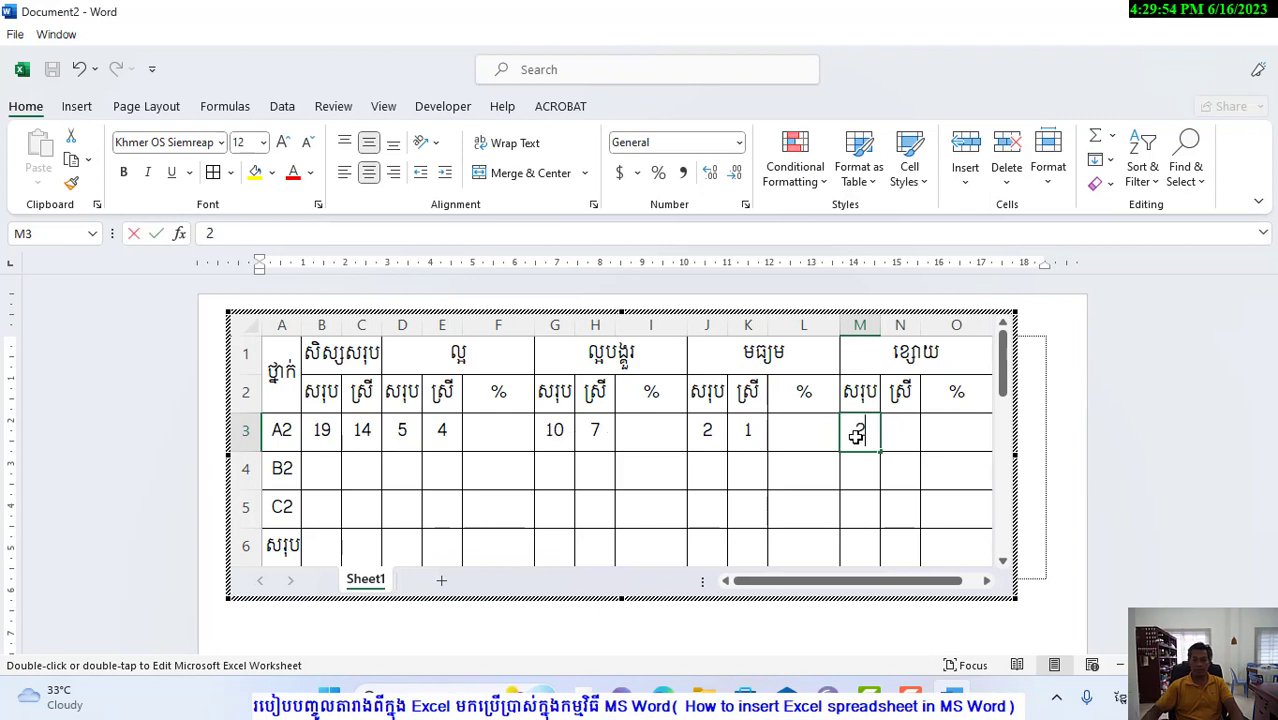
key(Tab)
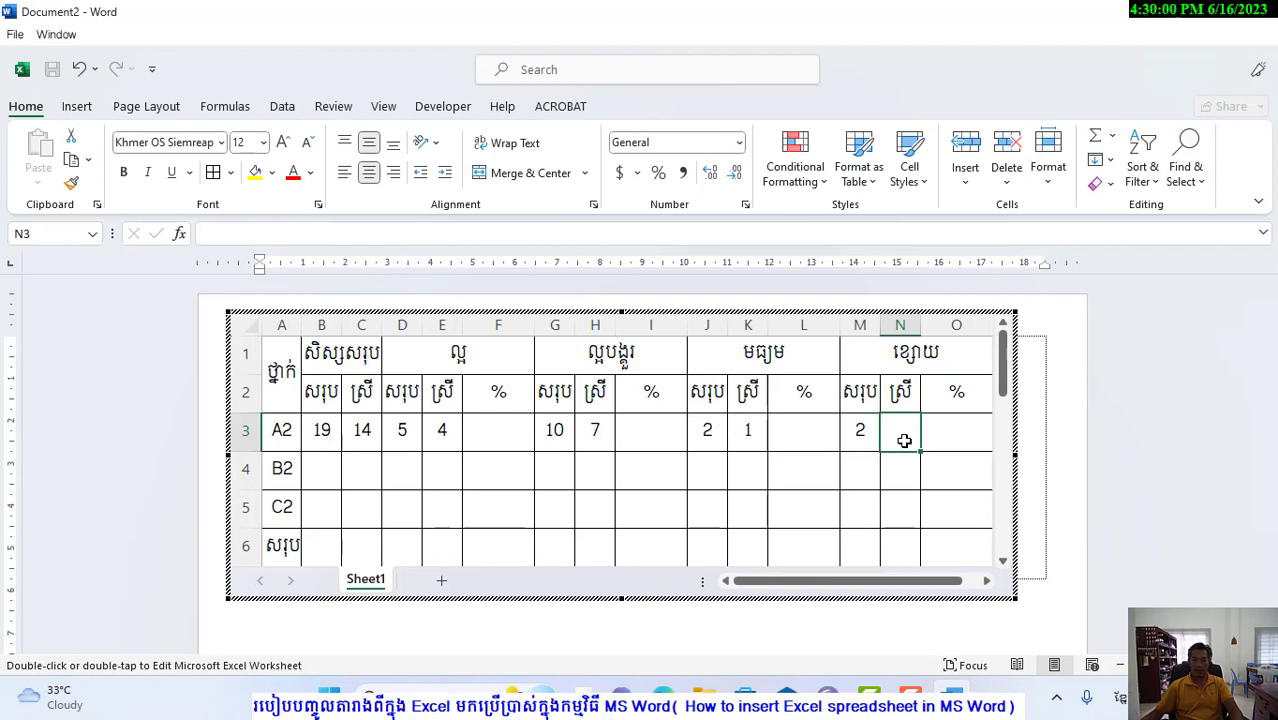
text(2)
key(Tab)
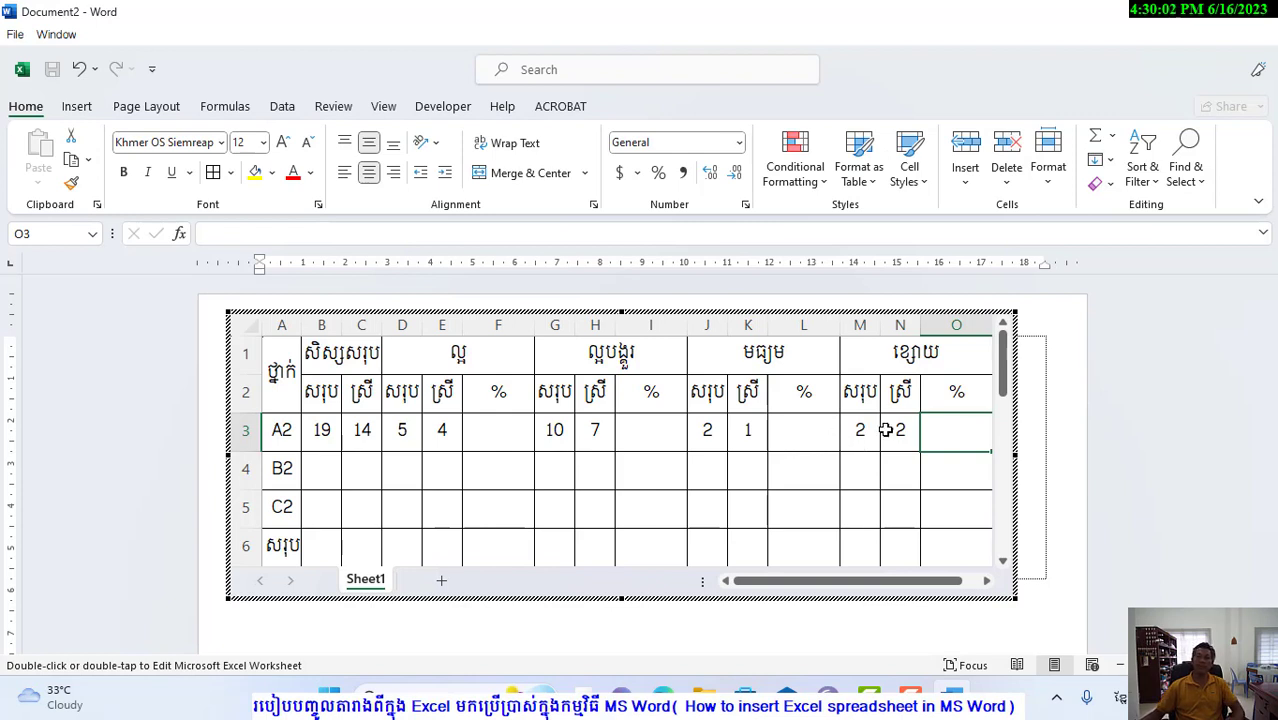
Apply the custom 00 number format to B3:E6, G3:H6, J3:K6 and M3:N6.
drag(339, 430, 430, 547)
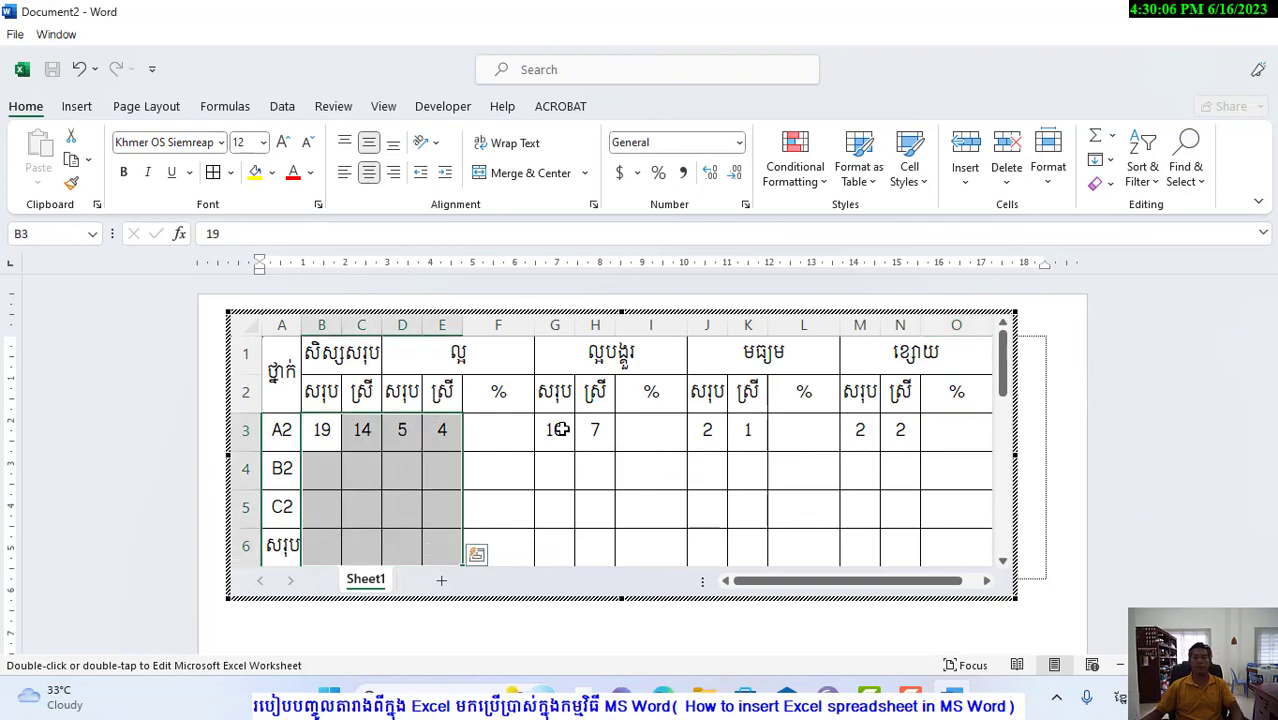
ctrl+drag(555, 430, 595, 545)
ctrl+drag(707, 430, 740, 546)
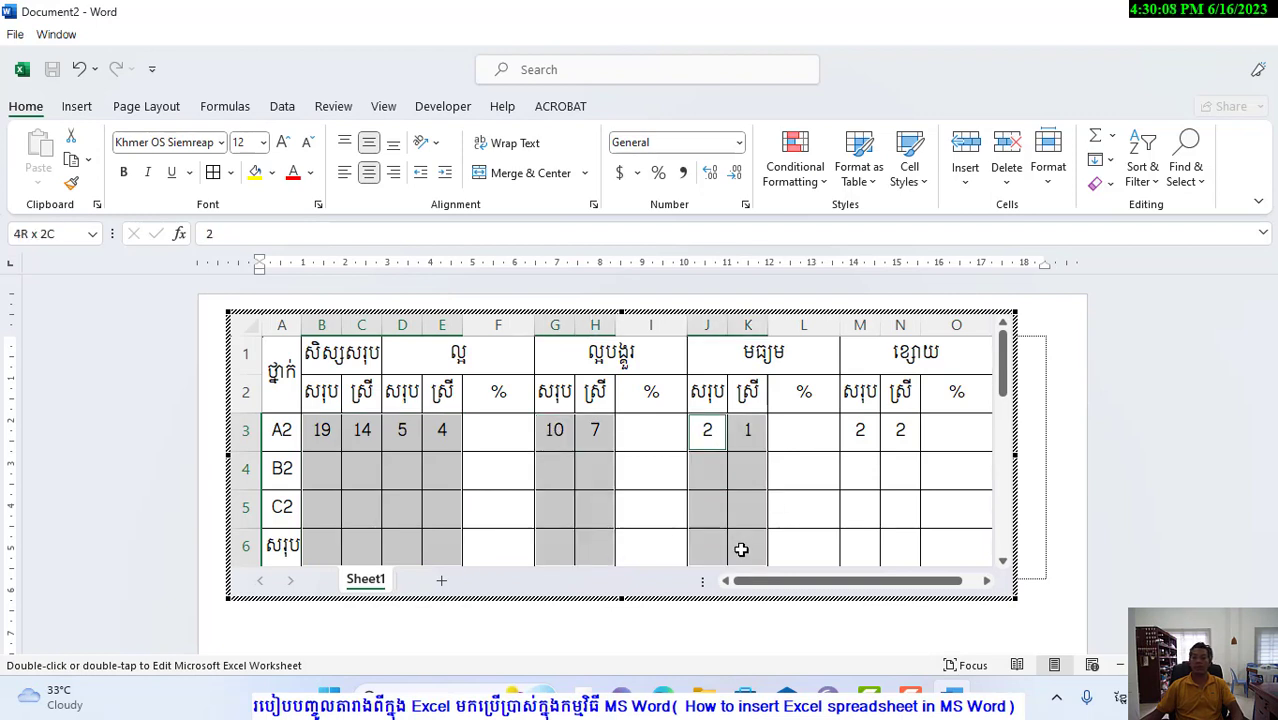
ctrl+drag(860, 430, 900, 470)
drag(885, 517, 884, 556)
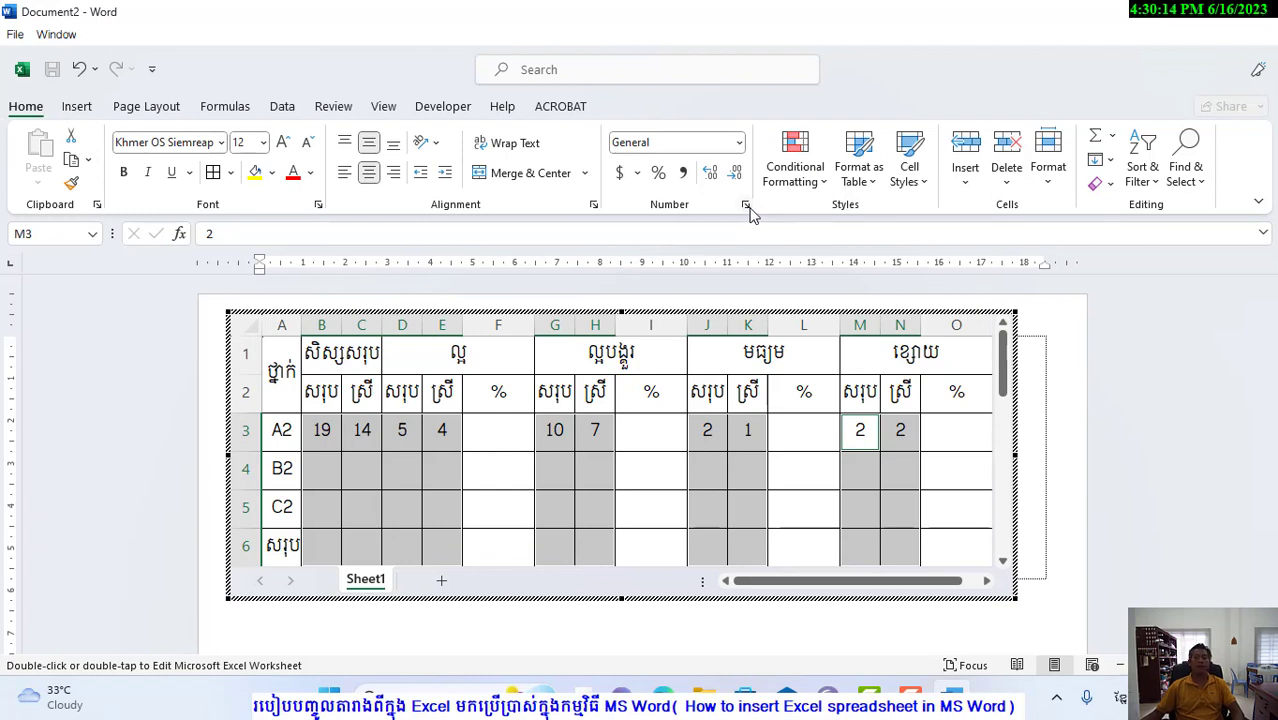
click(746, 206)
click(680, 225)
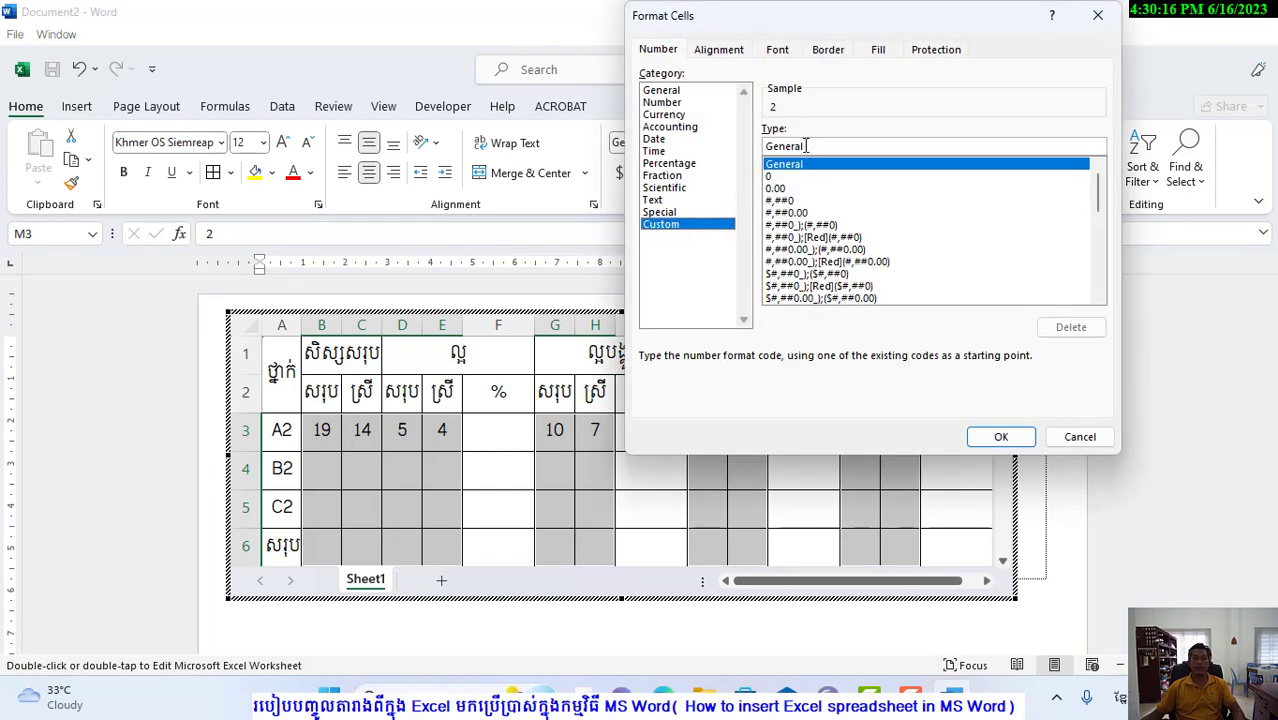
drag(822, 147, 686, 145)
text(00)
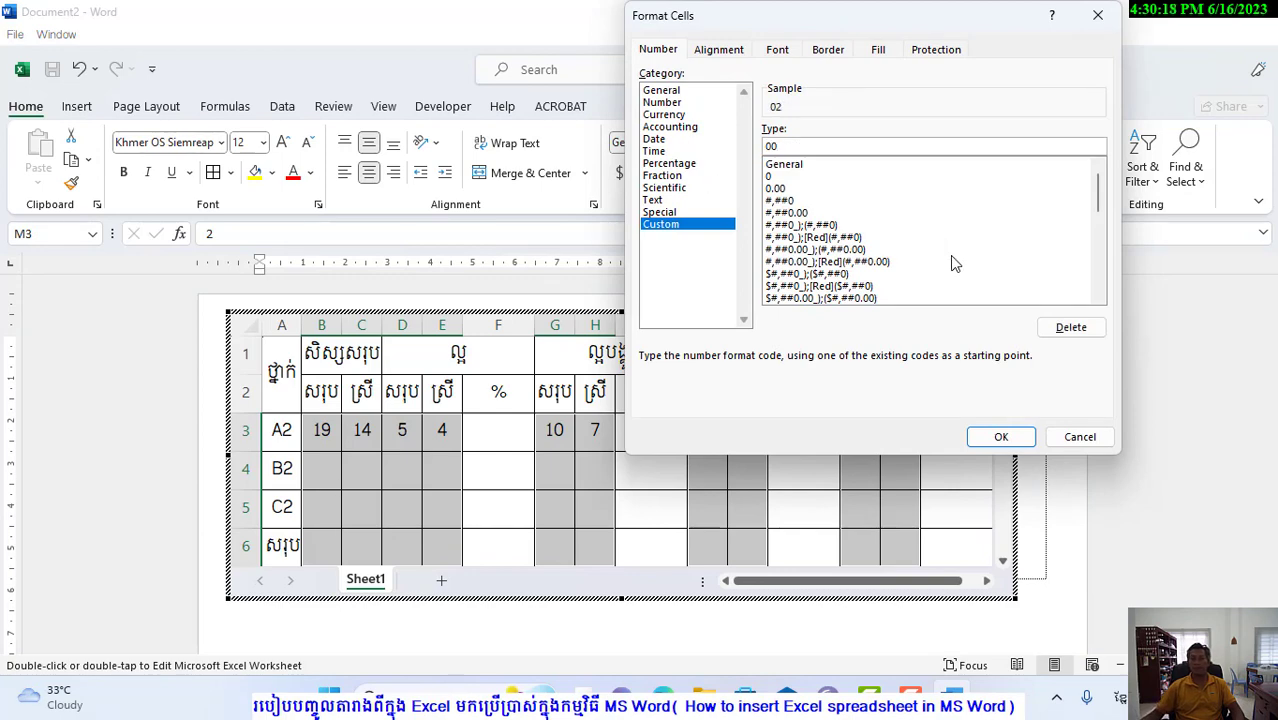
click(1005, 437)
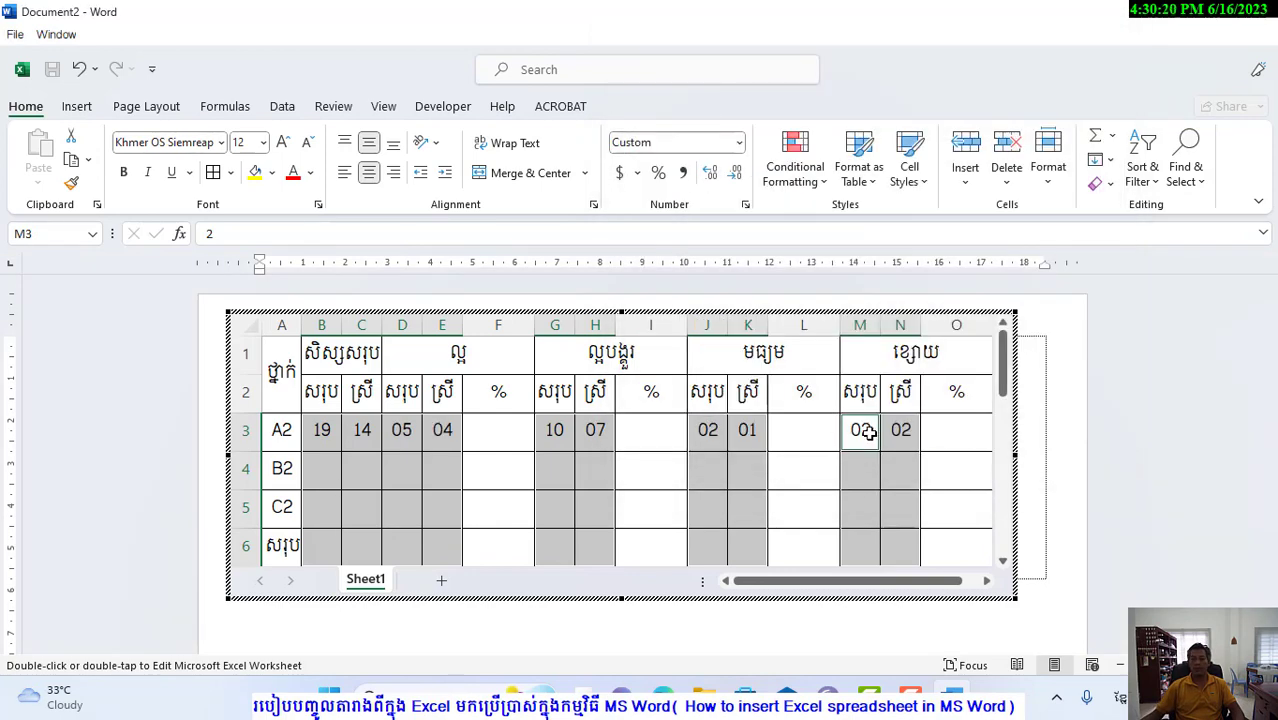
Enter the B2 row counts 19, 13, 04 and 03 in B4:E4.
click(407, 473)
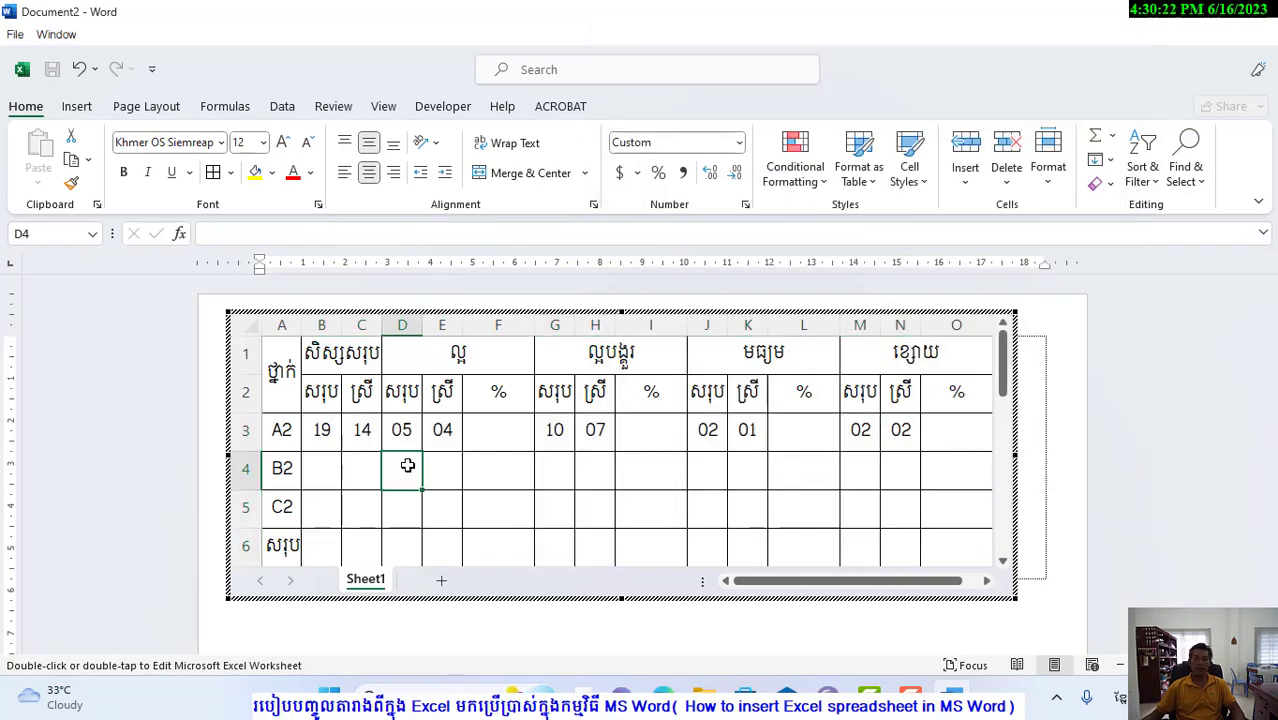
click(324, 477)
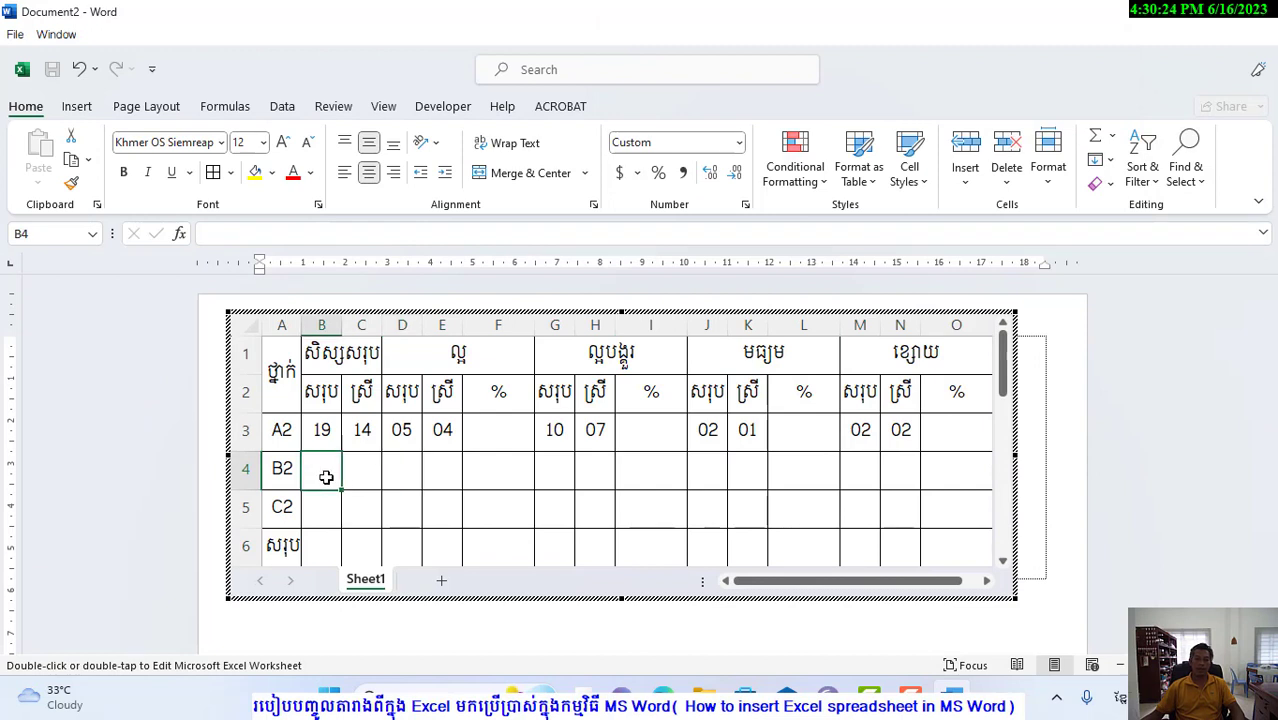
text(19)
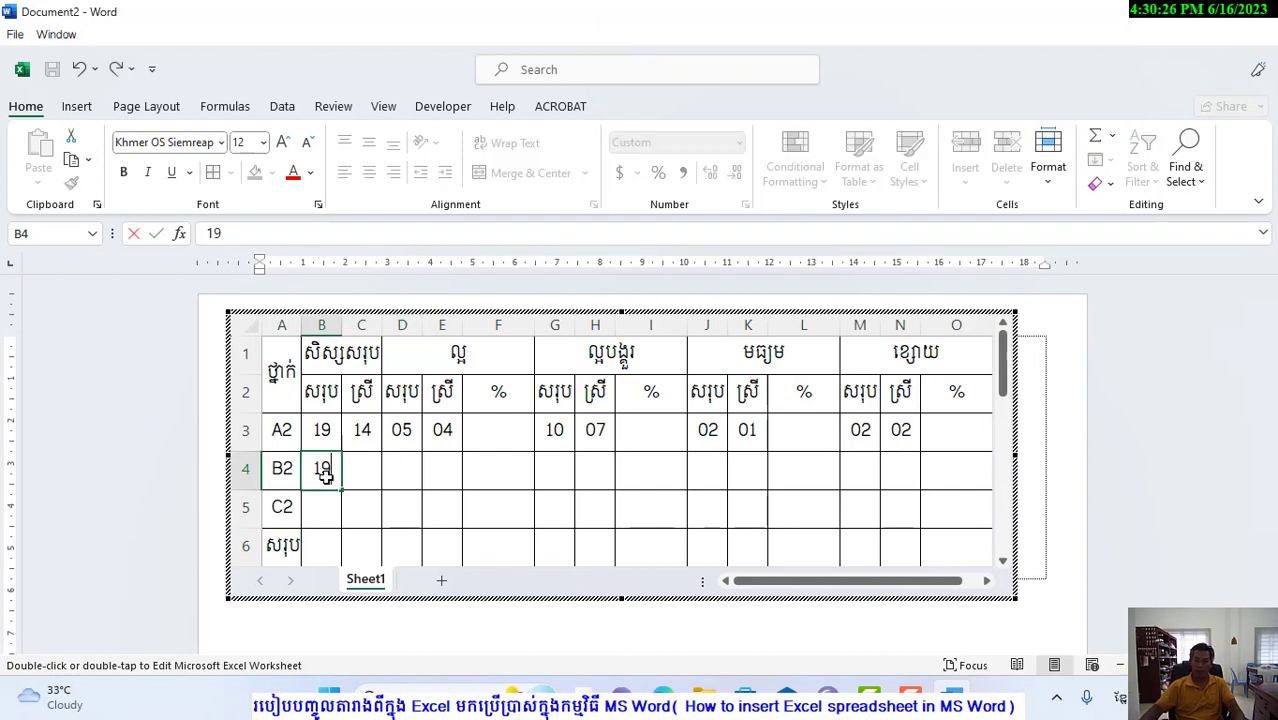
key(Tab)
text(13)
key(Tab)
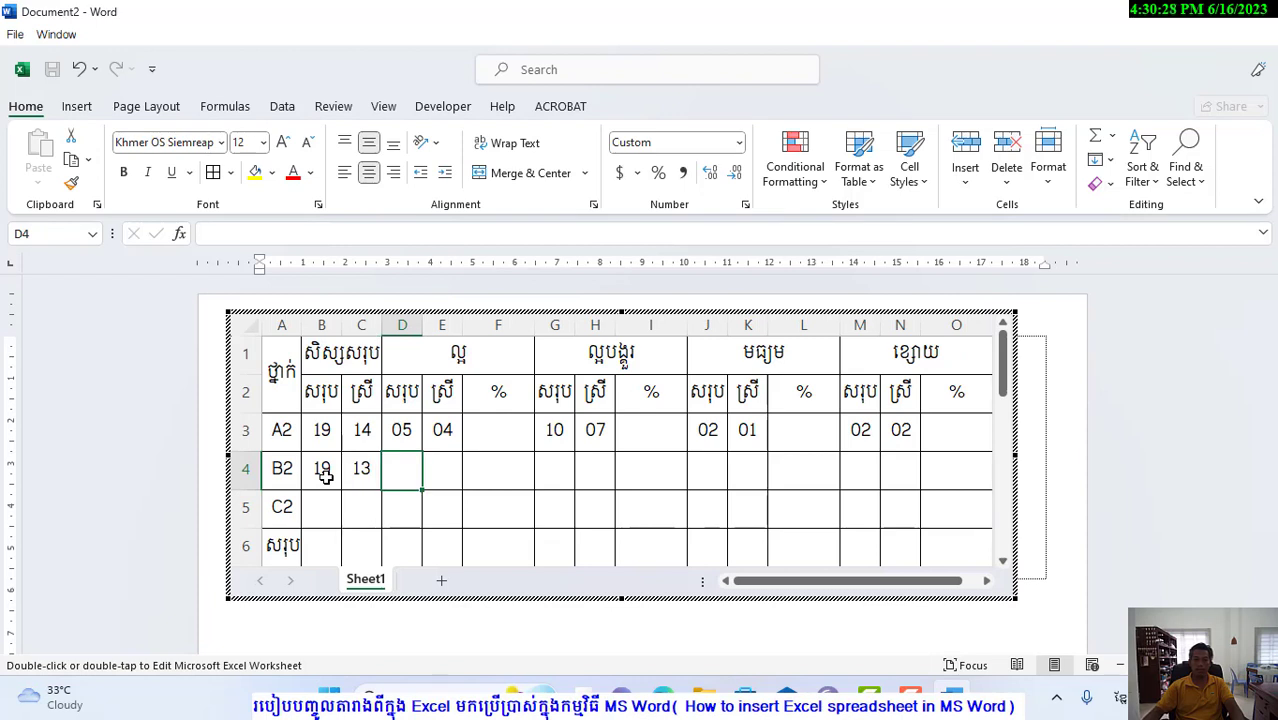
text(04)
key(Tab)
text(03)
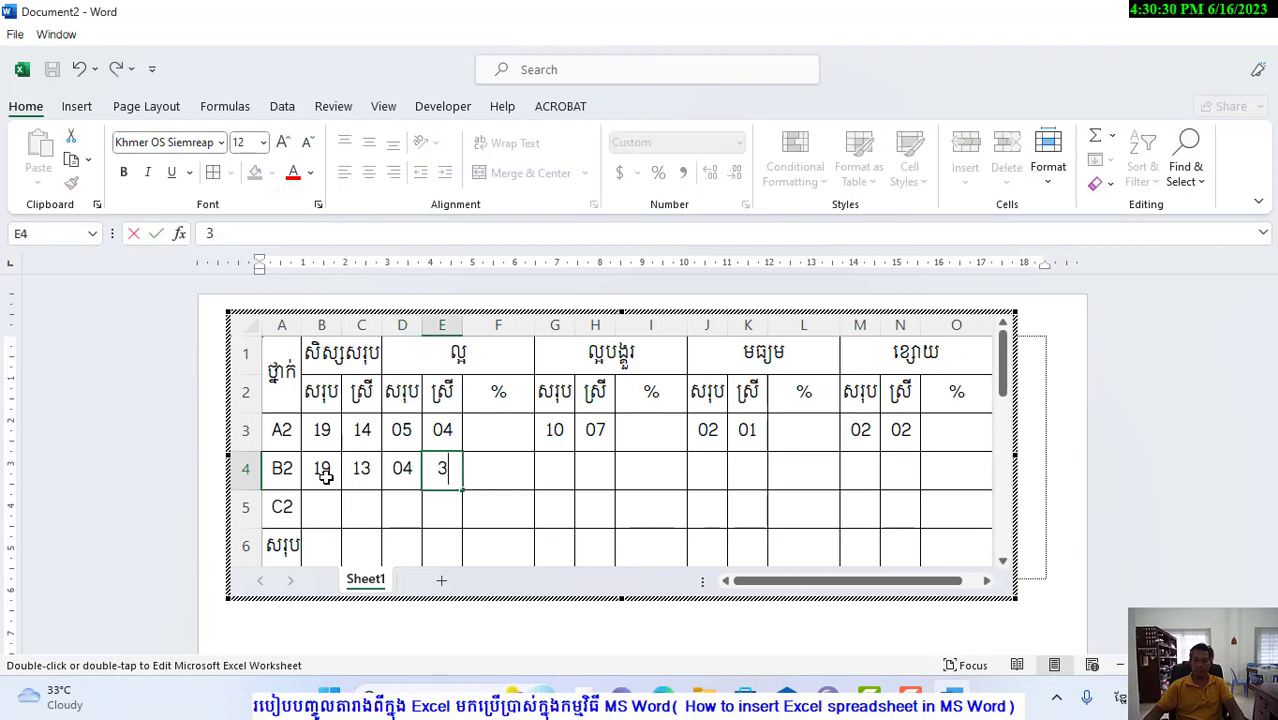
key(Tab)
key(Tab)
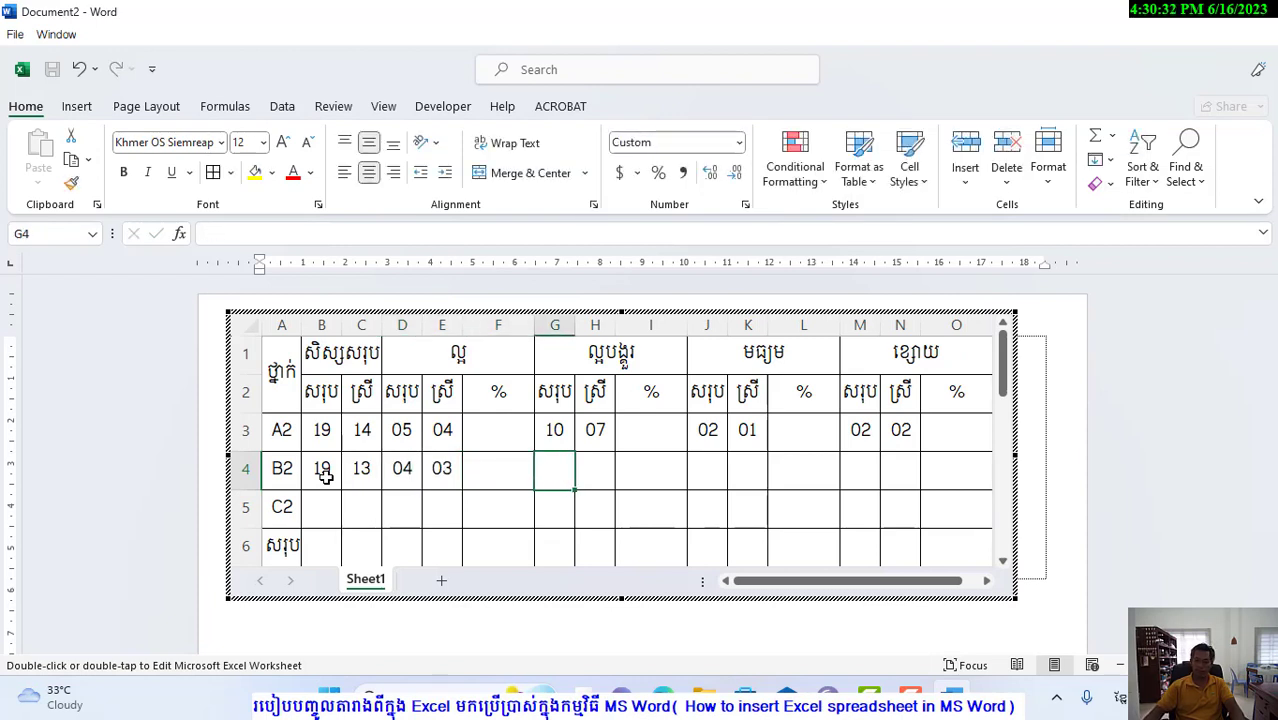
Enter 09 in G4 and 06 in H4, replacing a mistyped 5.
text(9)
key(Tab)
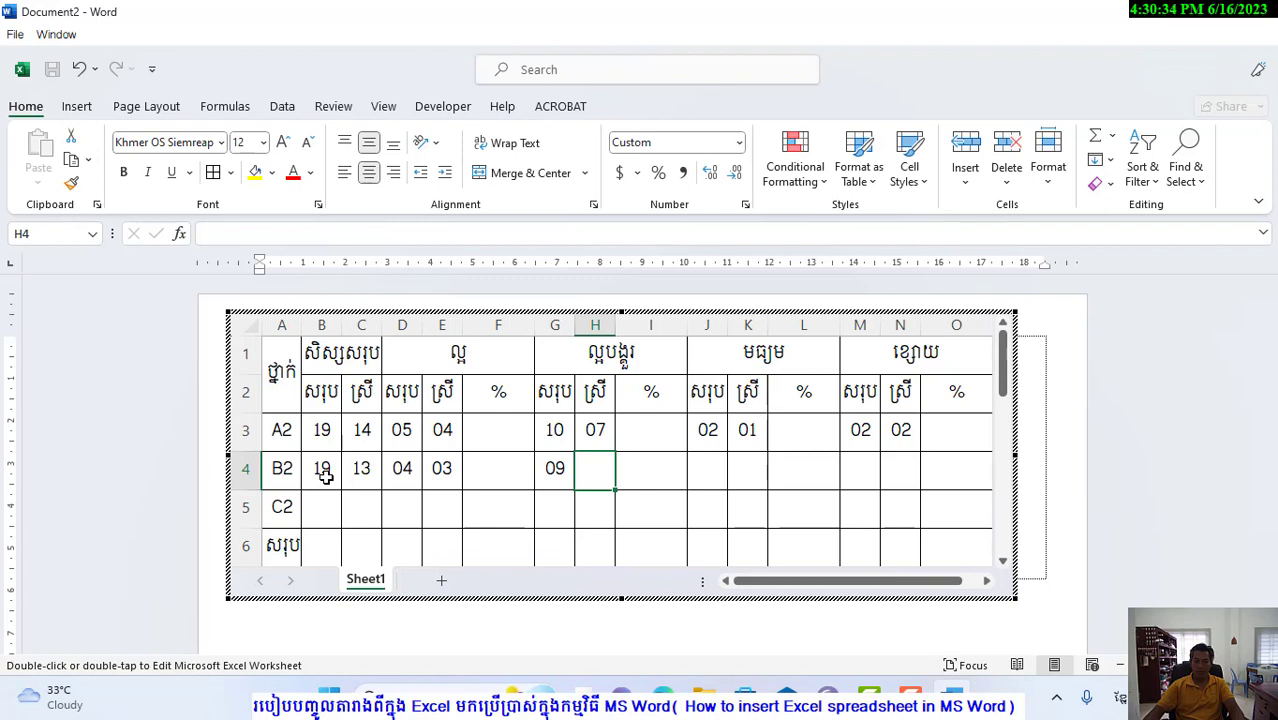
text(5)
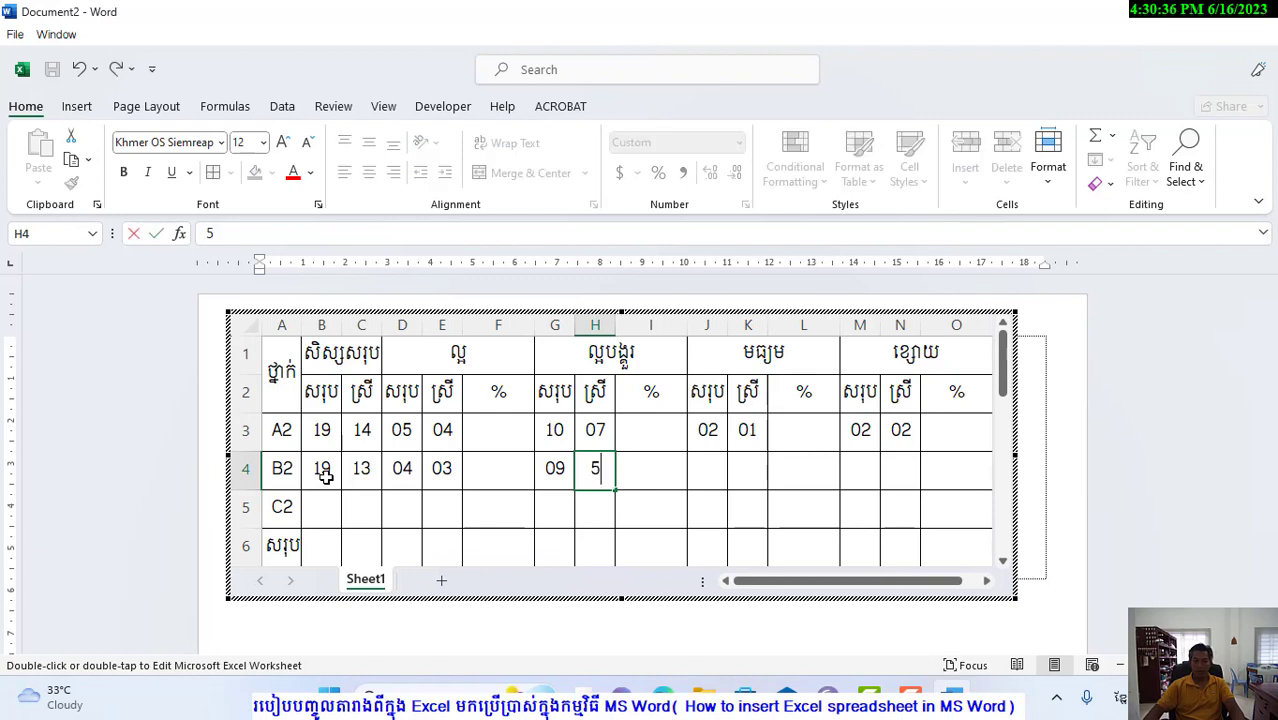
key(BackSpace)
text(06)
key(Tab)
key(Tab)
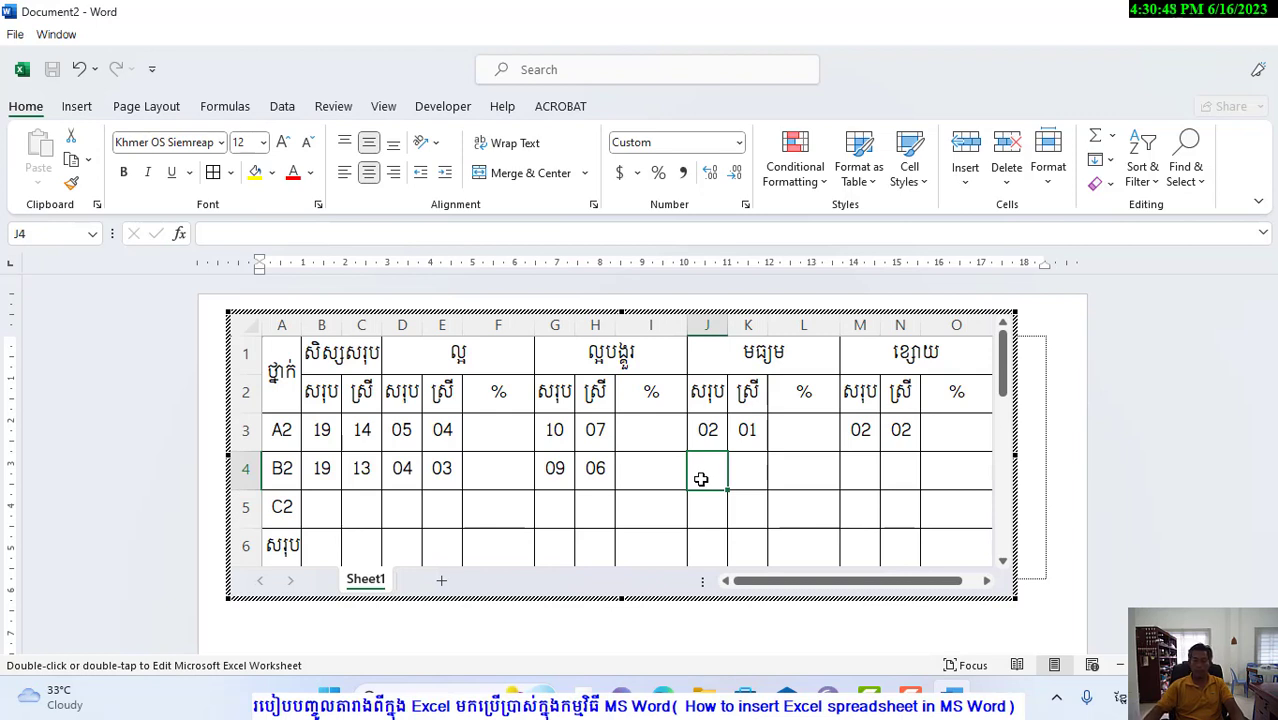
Enter 05, 03, 01 and 01 in J4, K4, M4 and N4, correcting K4 to 03.
text(05)
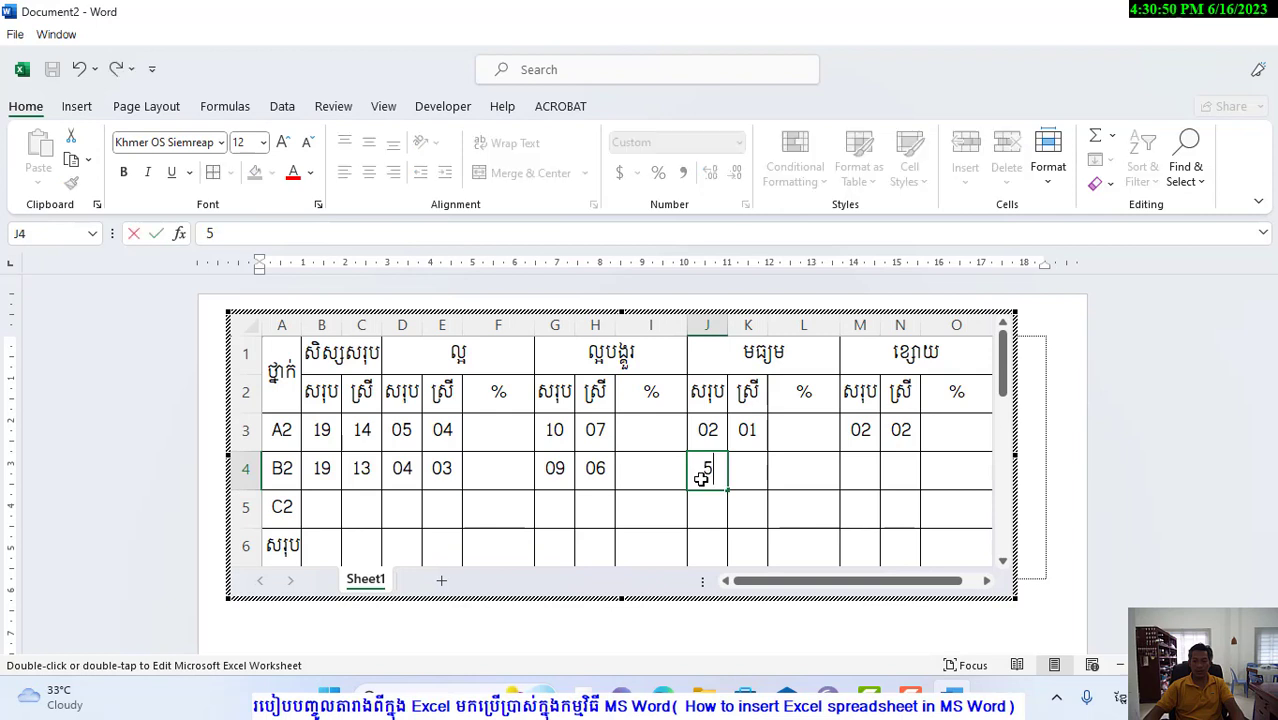
key(Tab)
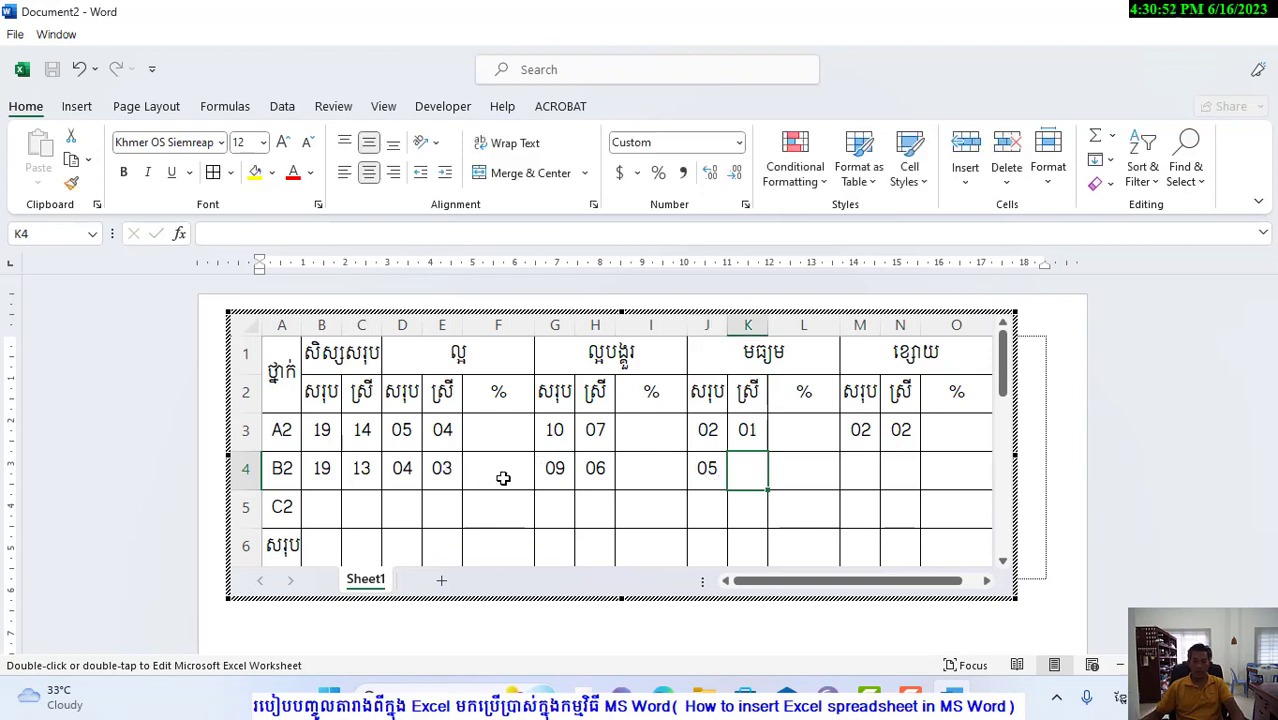
text(02)
key(Tab)
key(Tab)
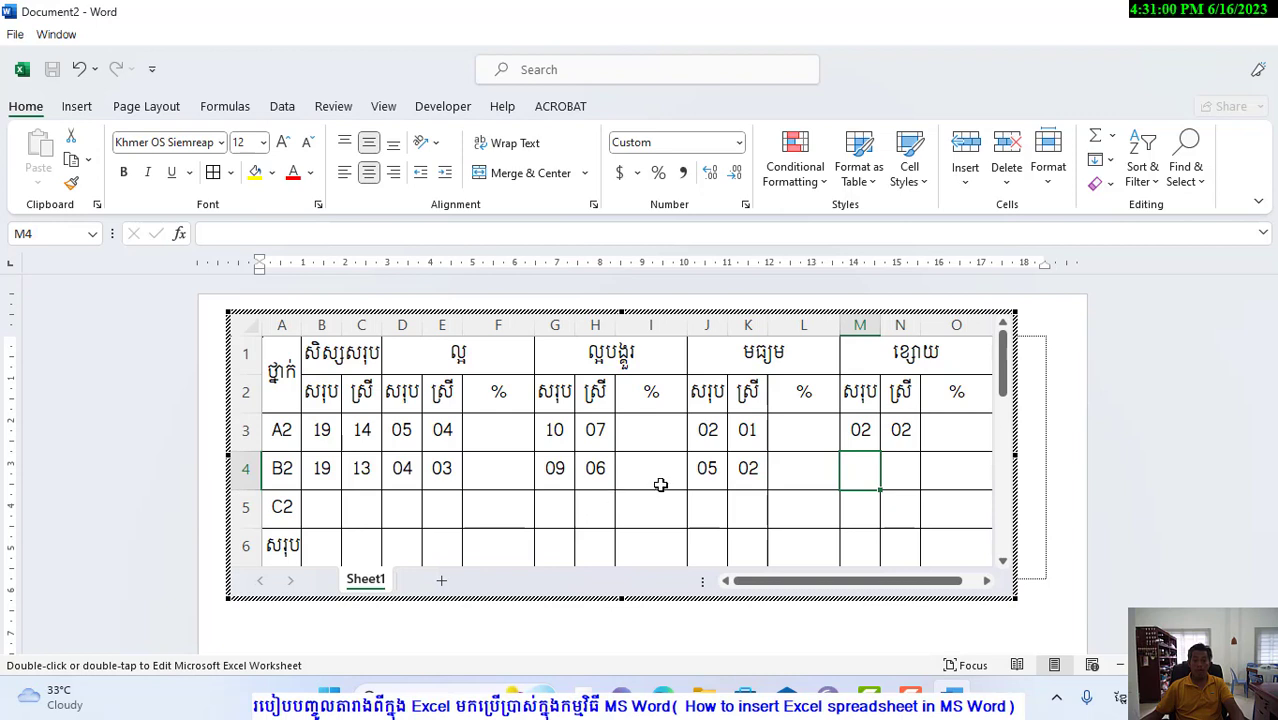
text(1)
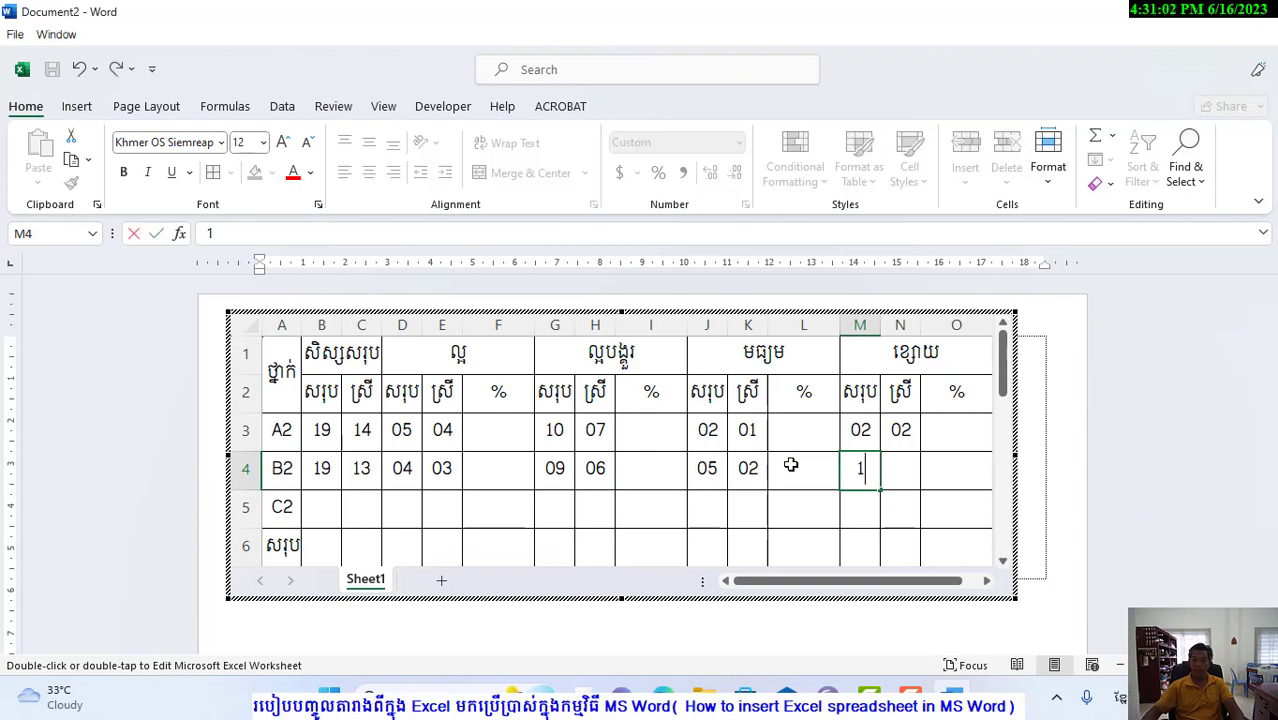
key(Tab)
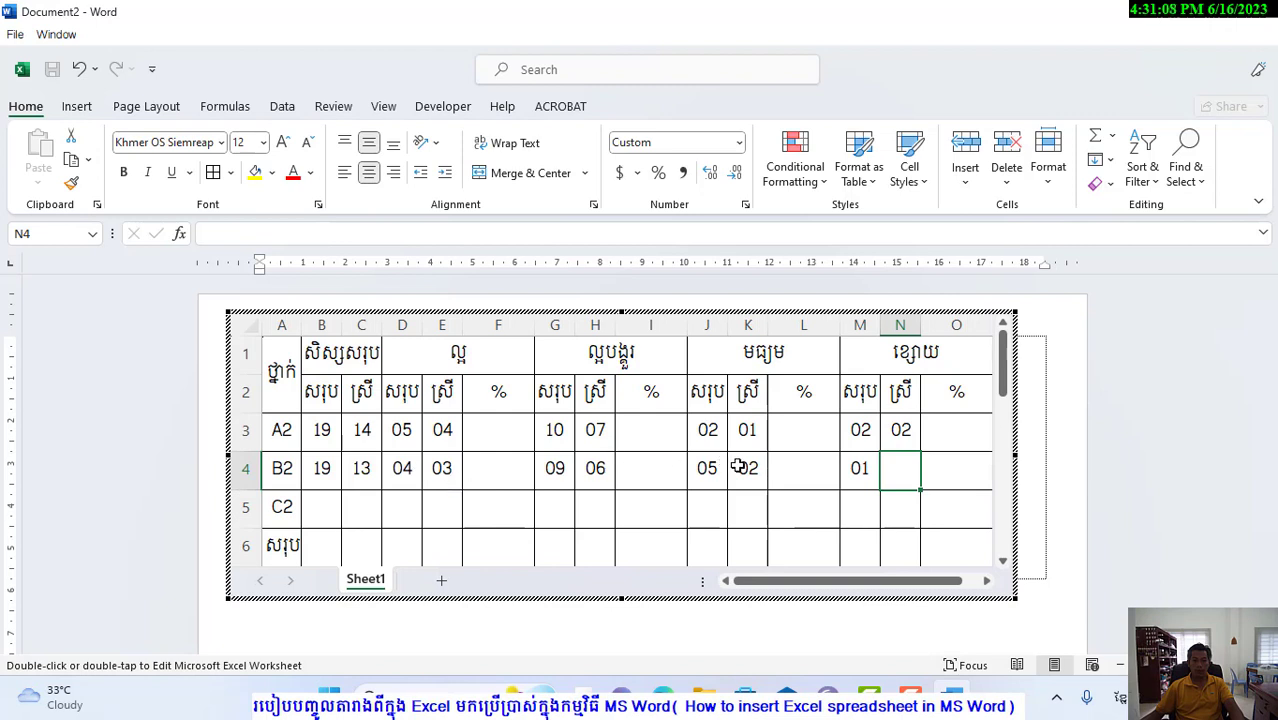
text(1)
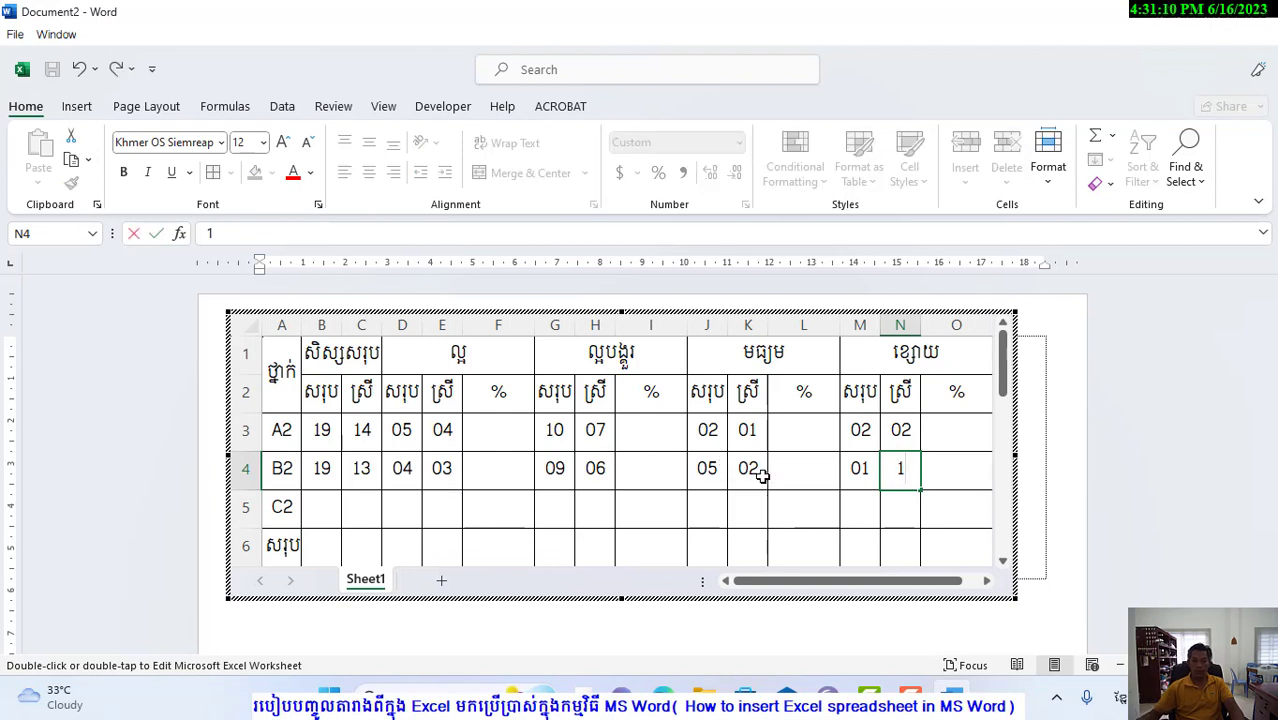
click(748, 472)
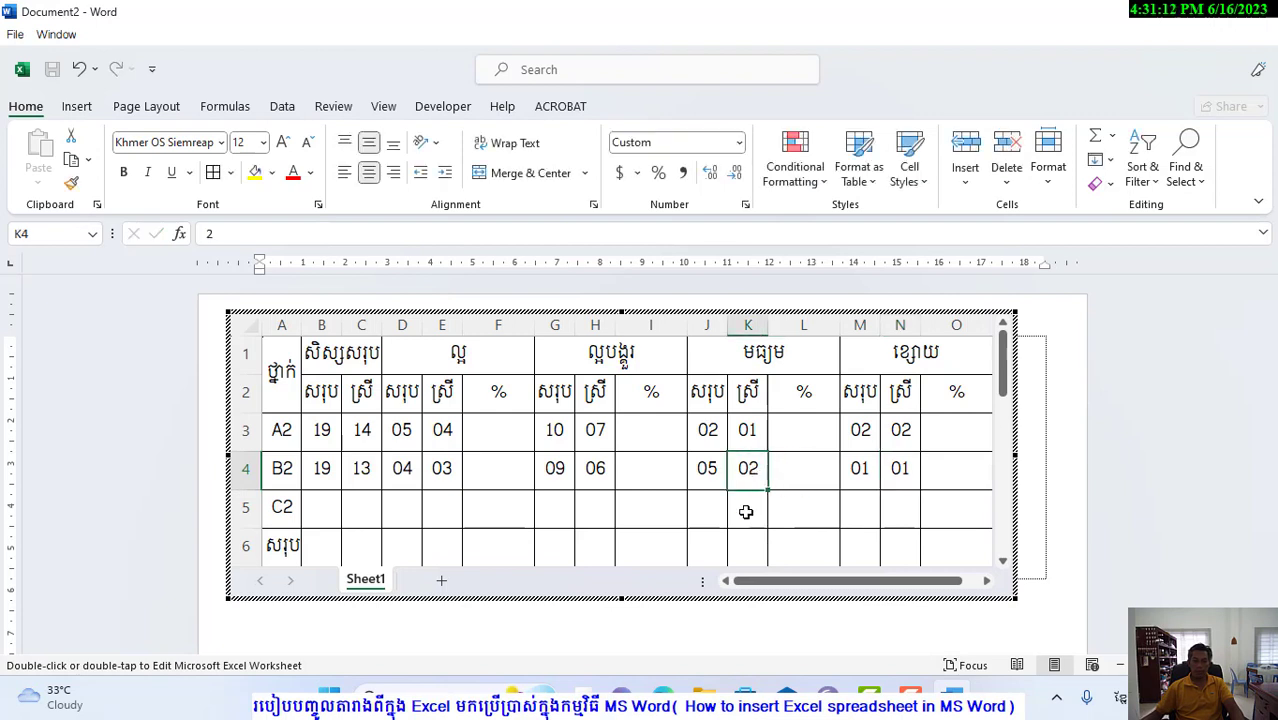
text(3)
click(736, 509)
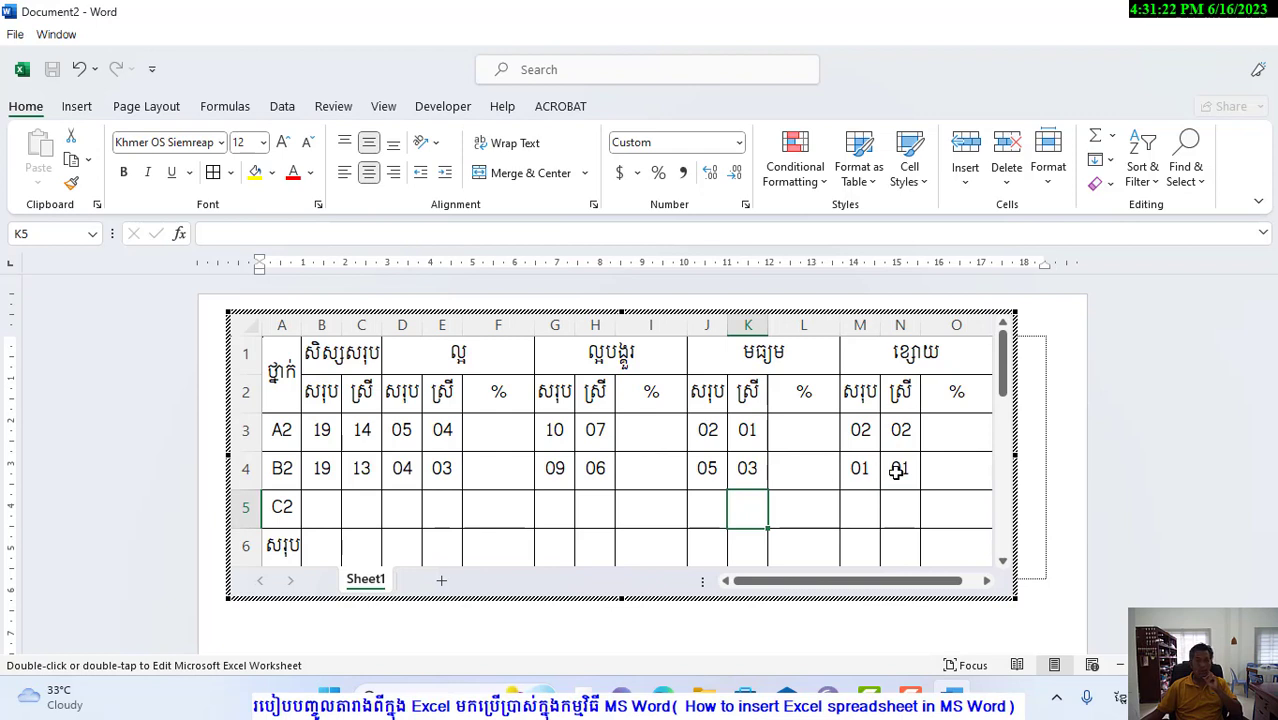
Enter 19 in B5 as the C2 total student count.
click(333, 498)
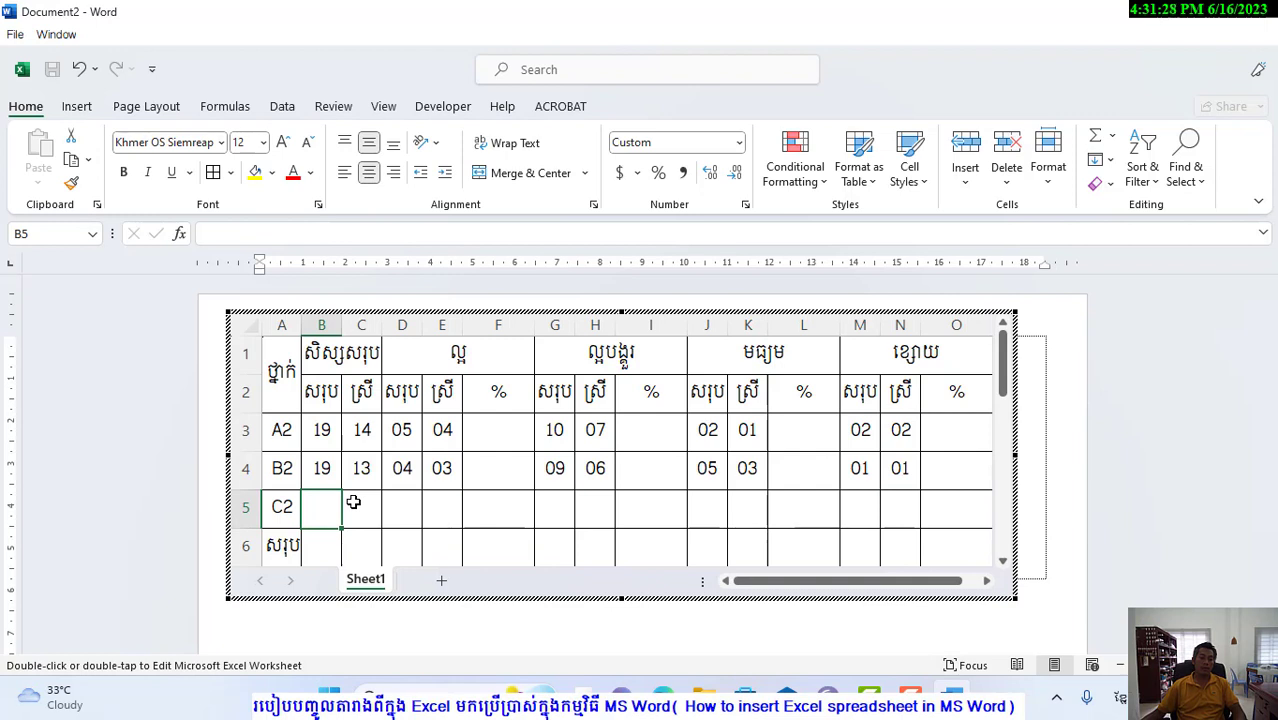
text(19)
key(Tab)
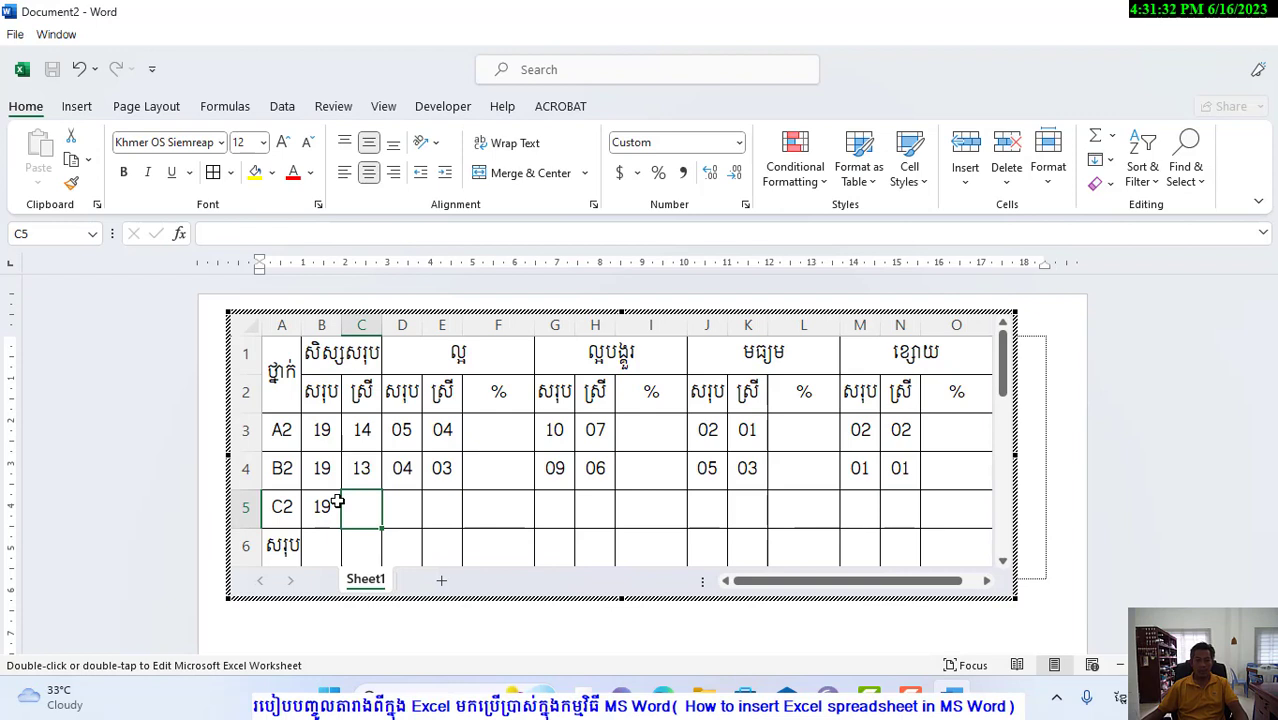
AutoSum B3:B5 into B6 (57) and fill the total across to E6.
click(319, 540)
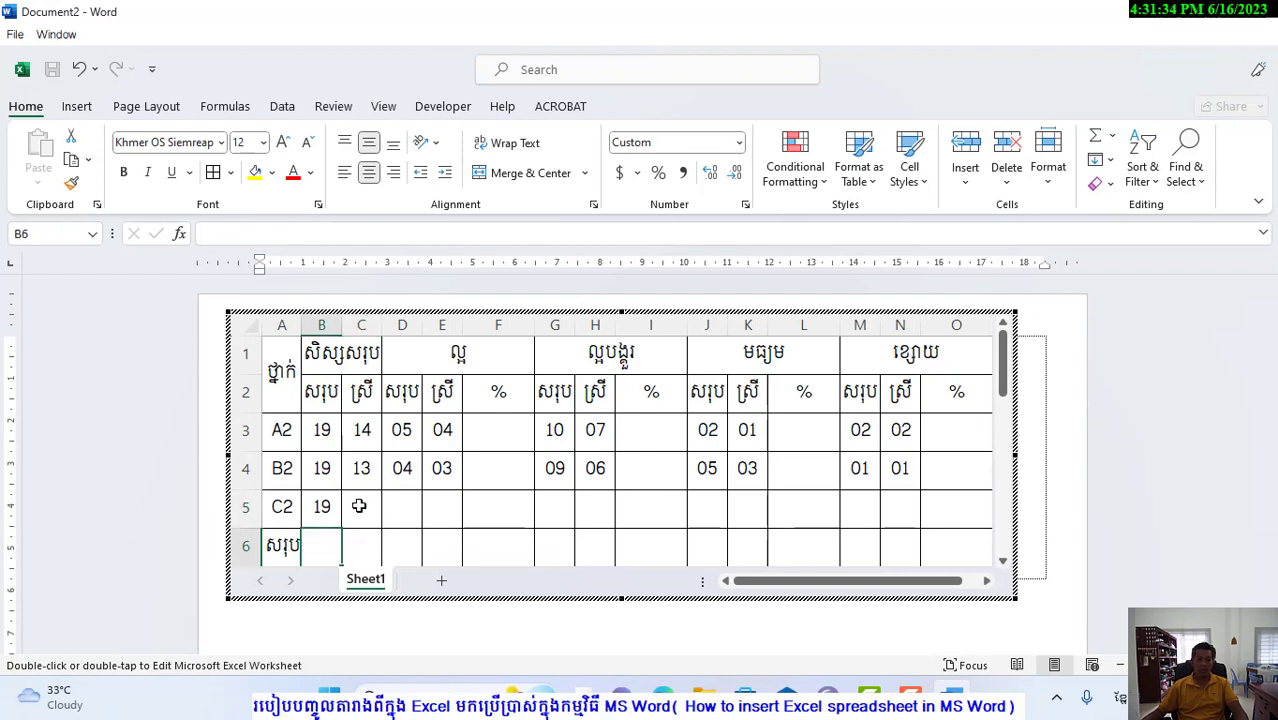
click(1095, 140)
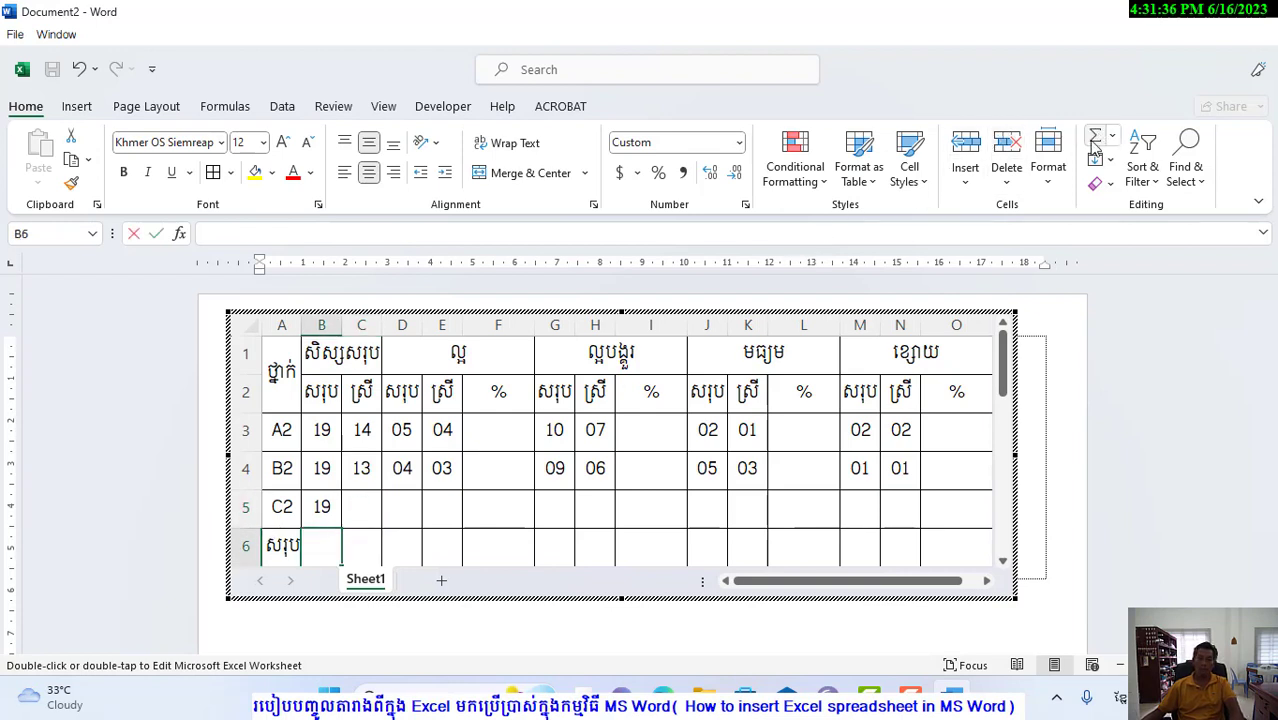
key(Return)
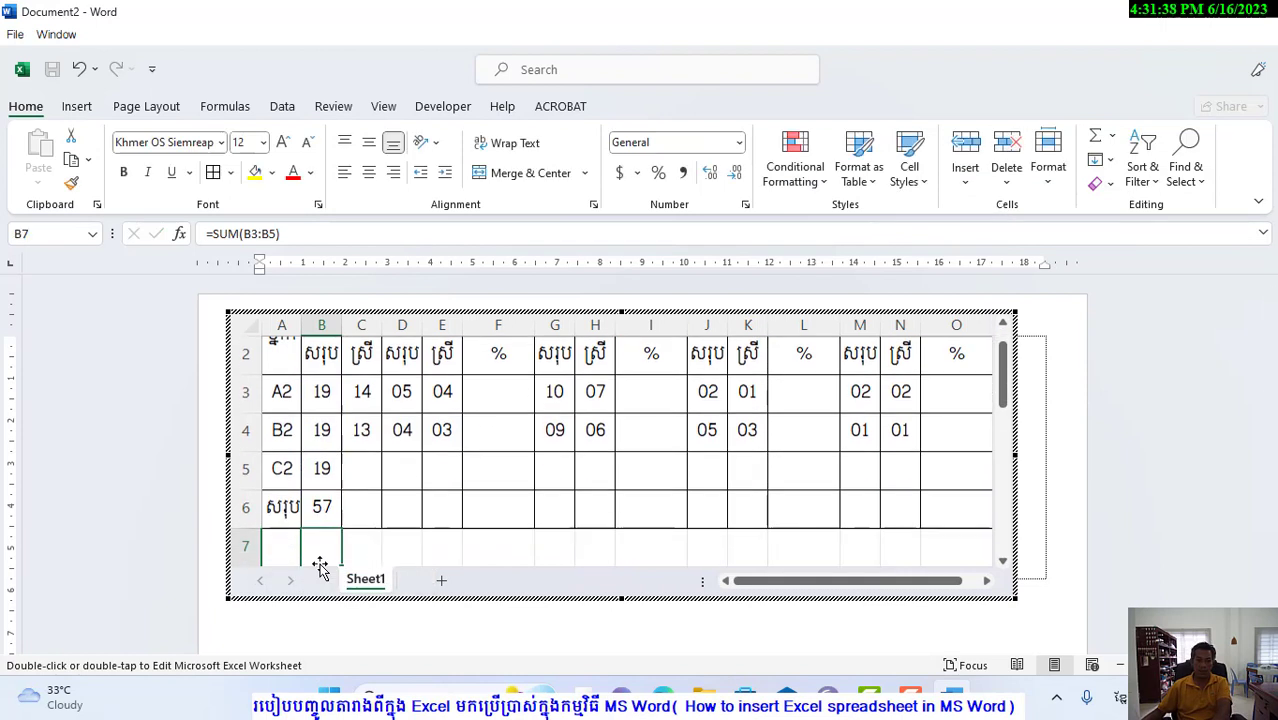
scroll(393, 502, up, 1)
click(336, 553)
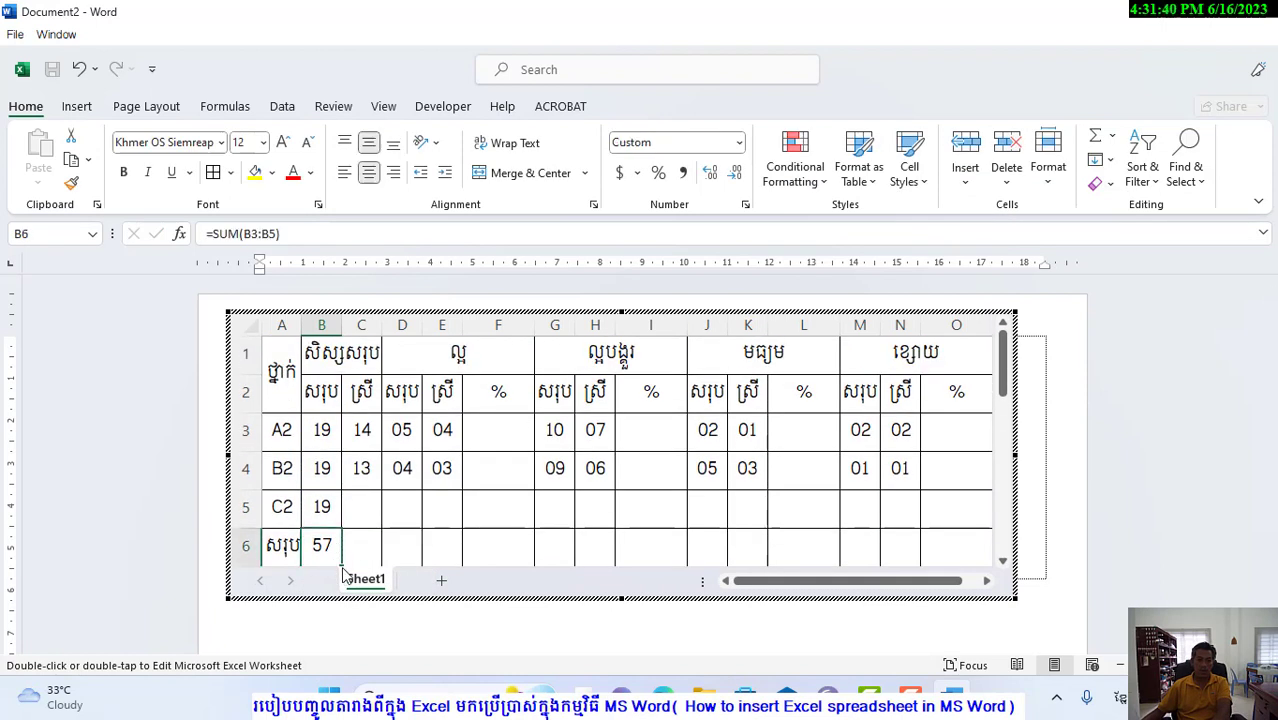
drag(345, 565, 460, 566)
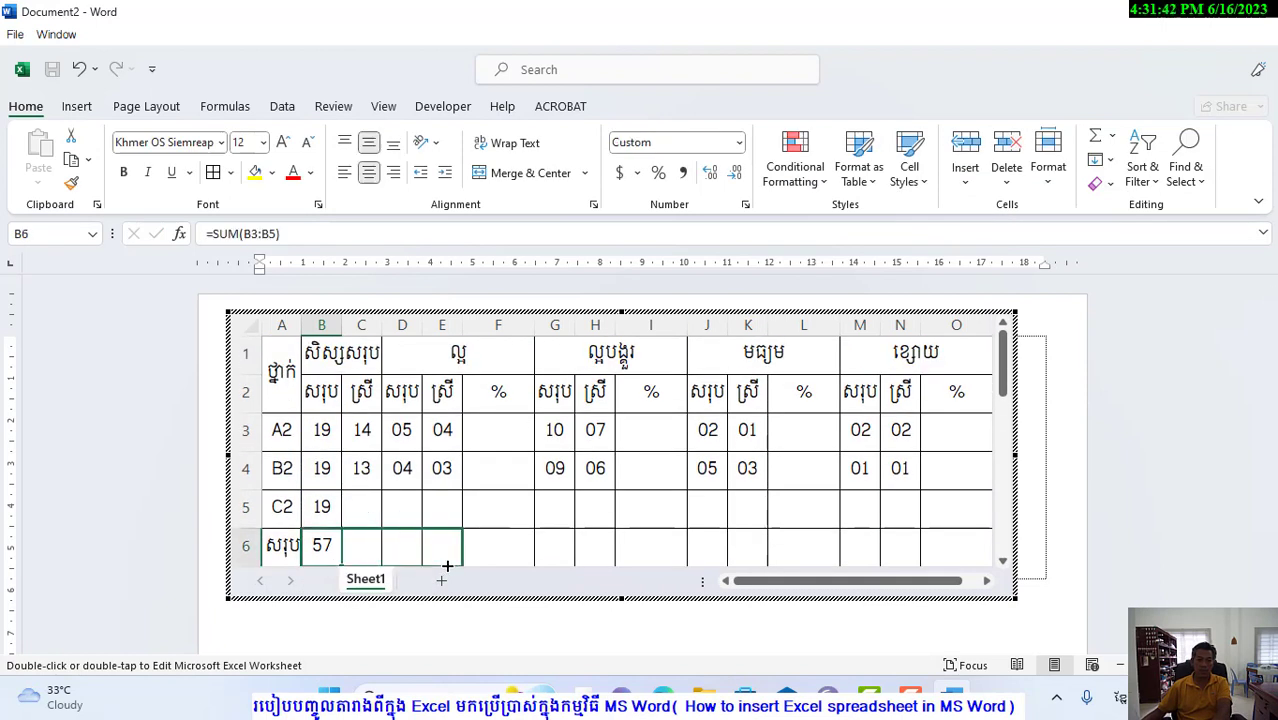
click(365, 498)
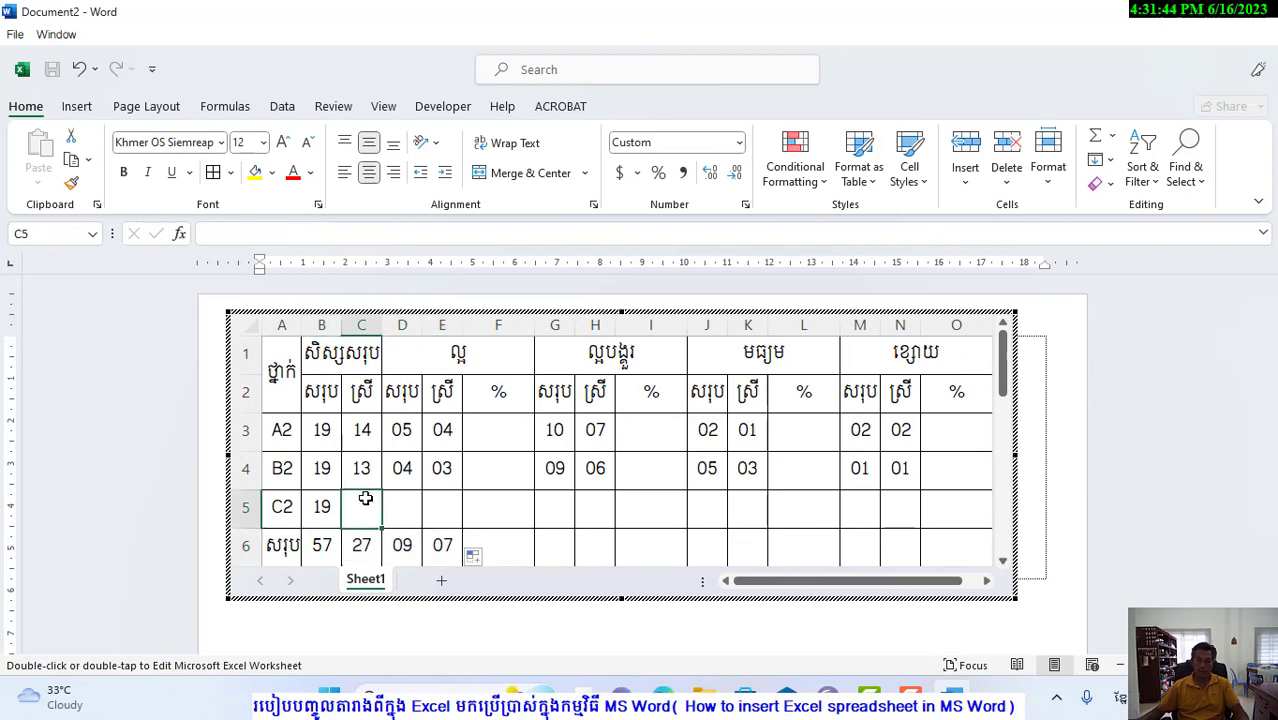
Enter 14, 06 and 04 in C5, D5 and E5.
text(14)
key(Tab)
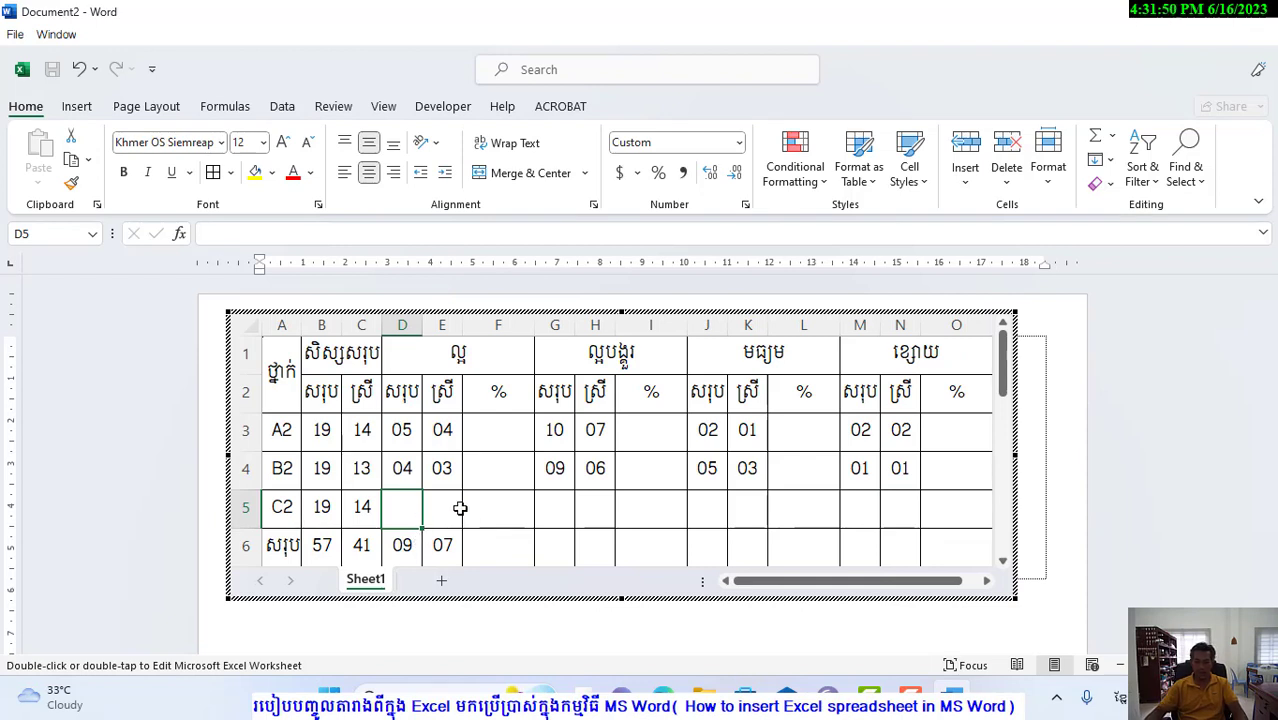
text(06)
key(Tab)
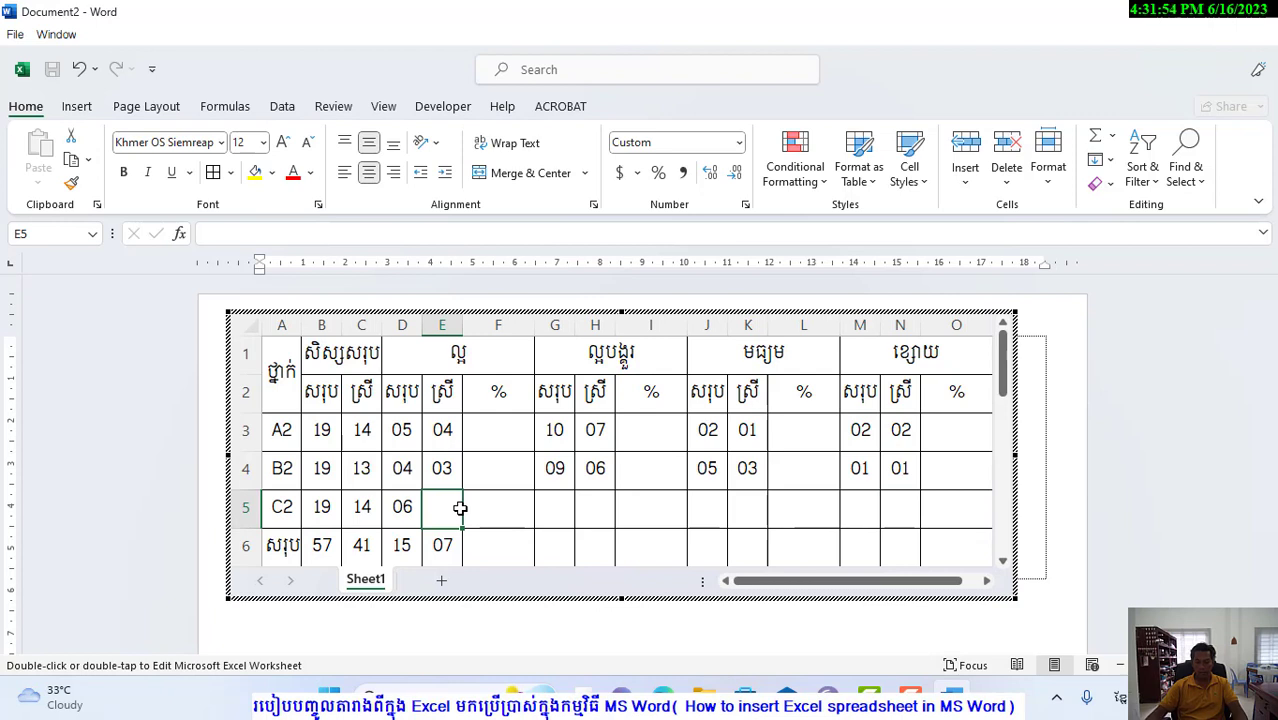
text(04)
key(Tab)
key(Tab)
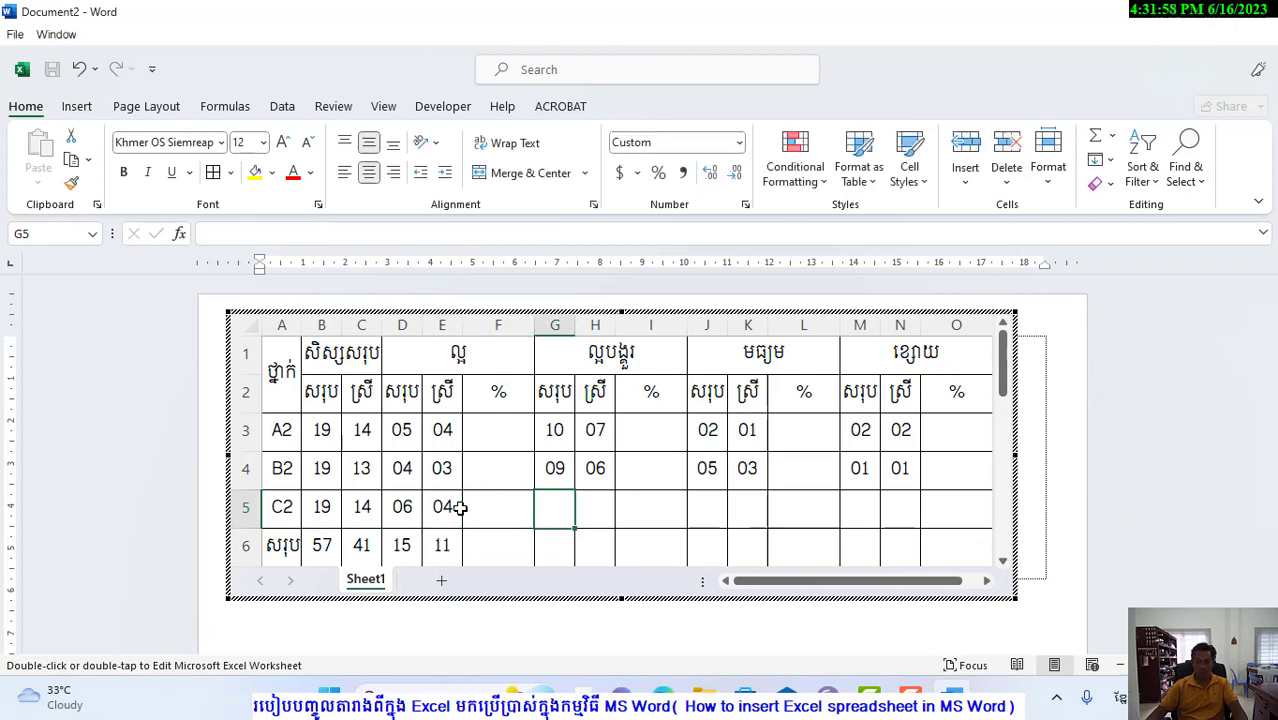
Enter 12, 08, 01 and 01 in G5, H5, J5 and K5.
text(10)
key(BackSpace)
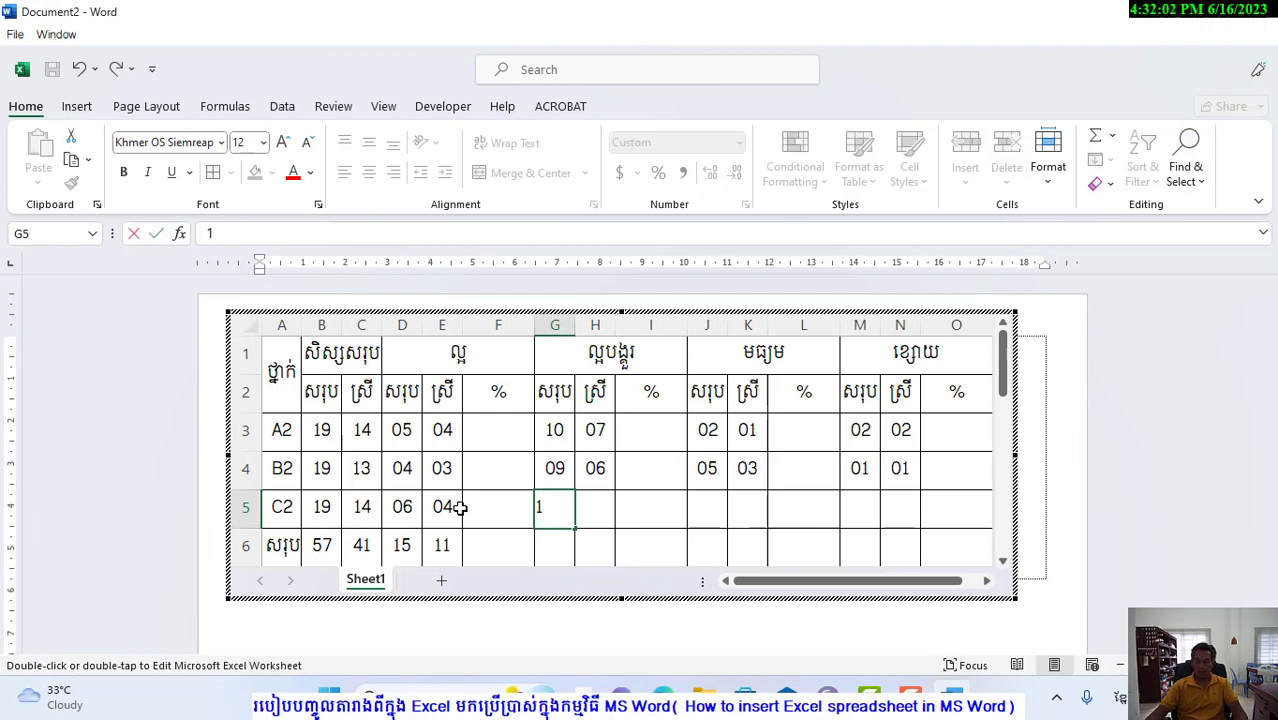
text(2)
key(Tab)
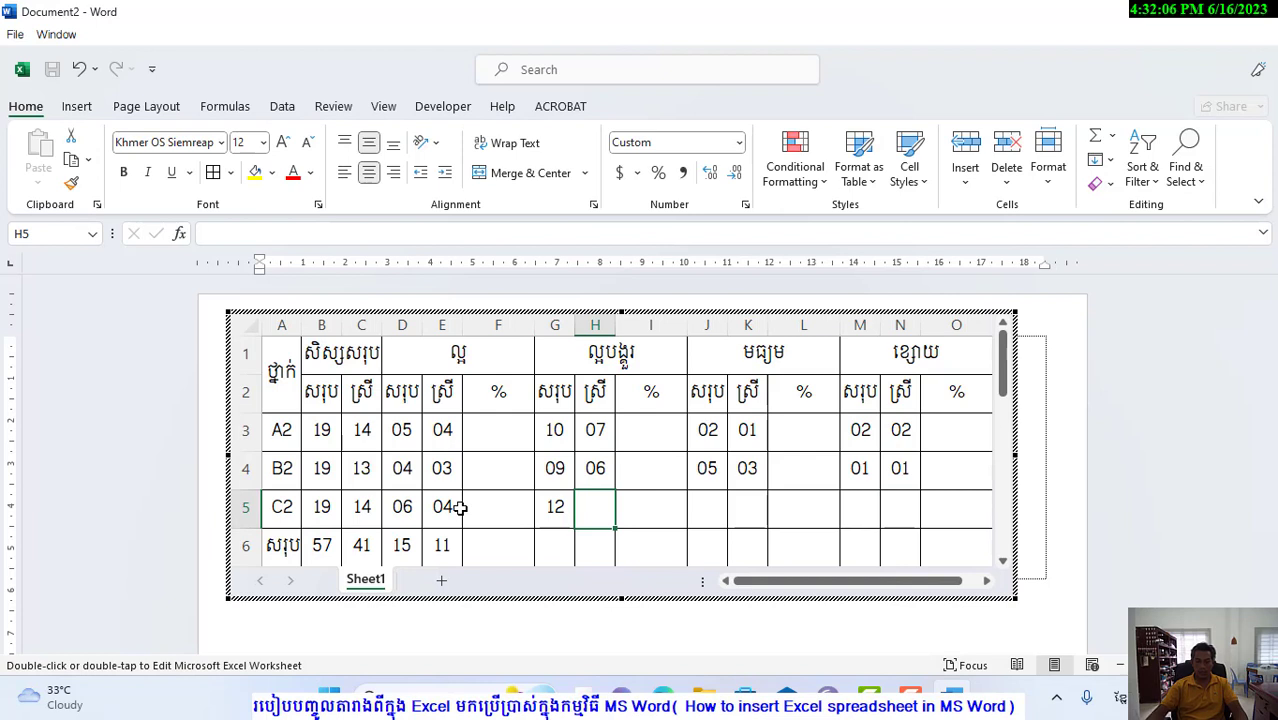
text(08)
key(Tab)
key(Tab)
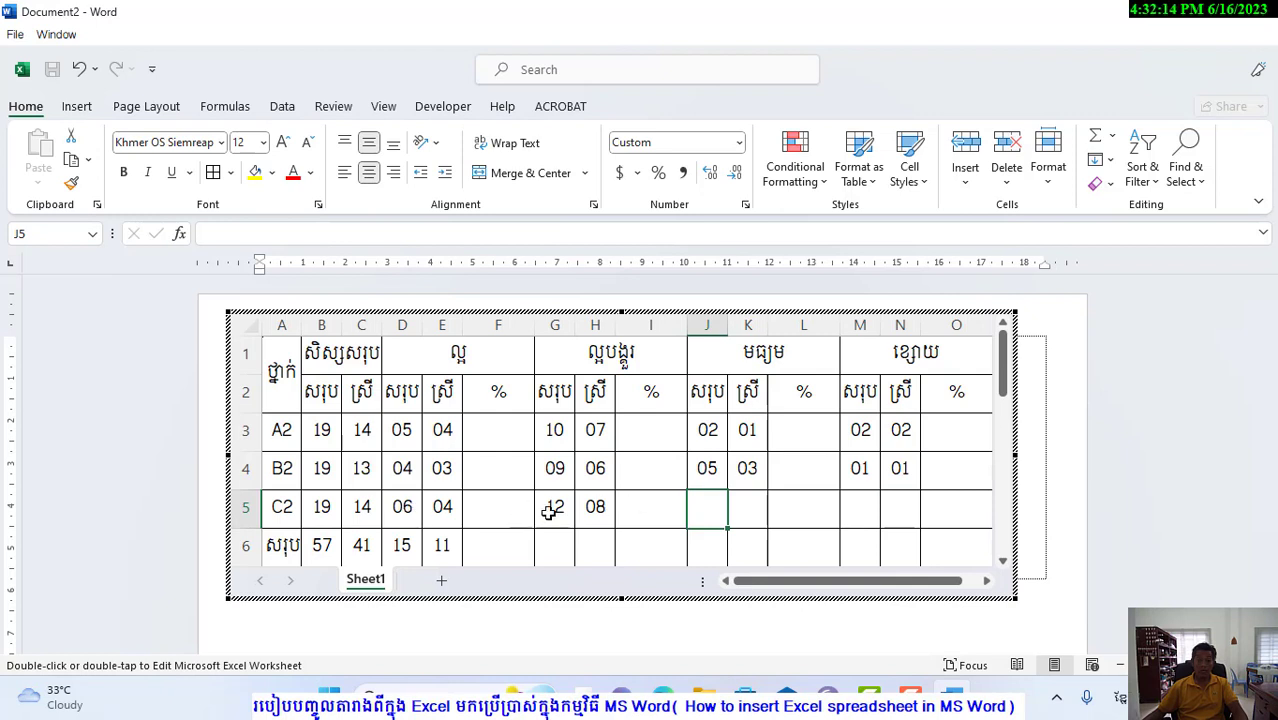
text(01)
key(Tab)
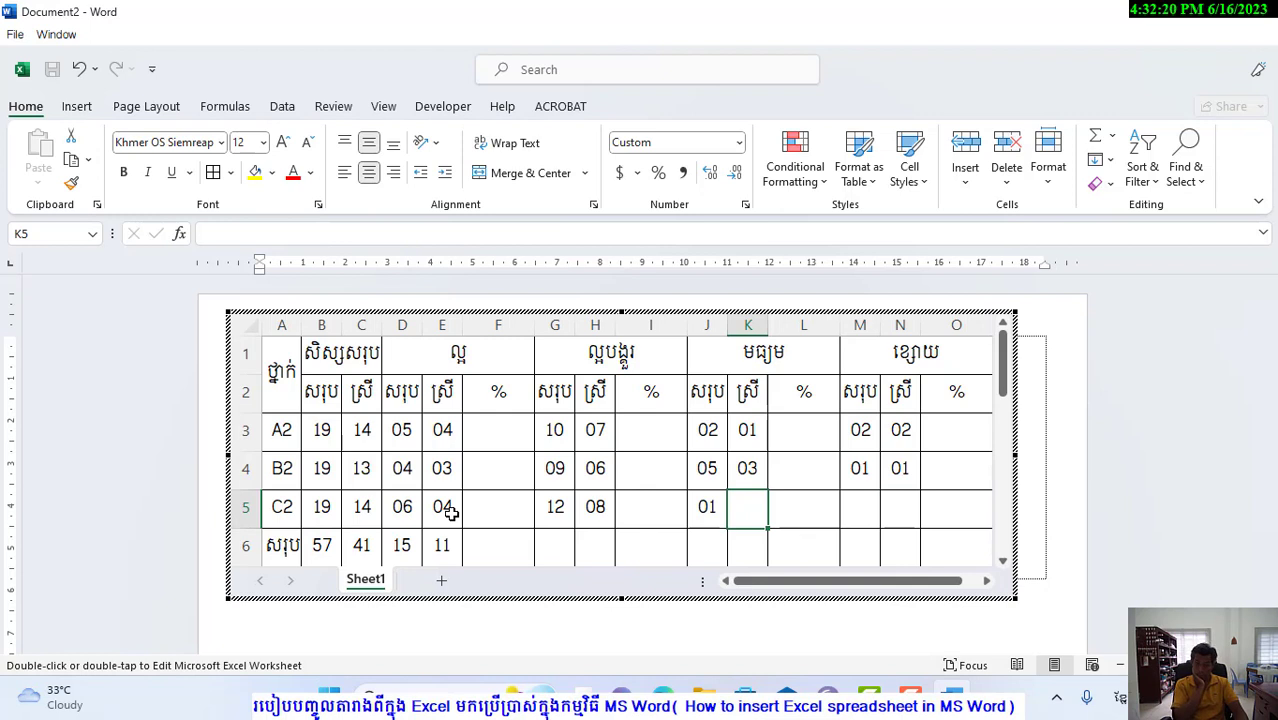
text(01)
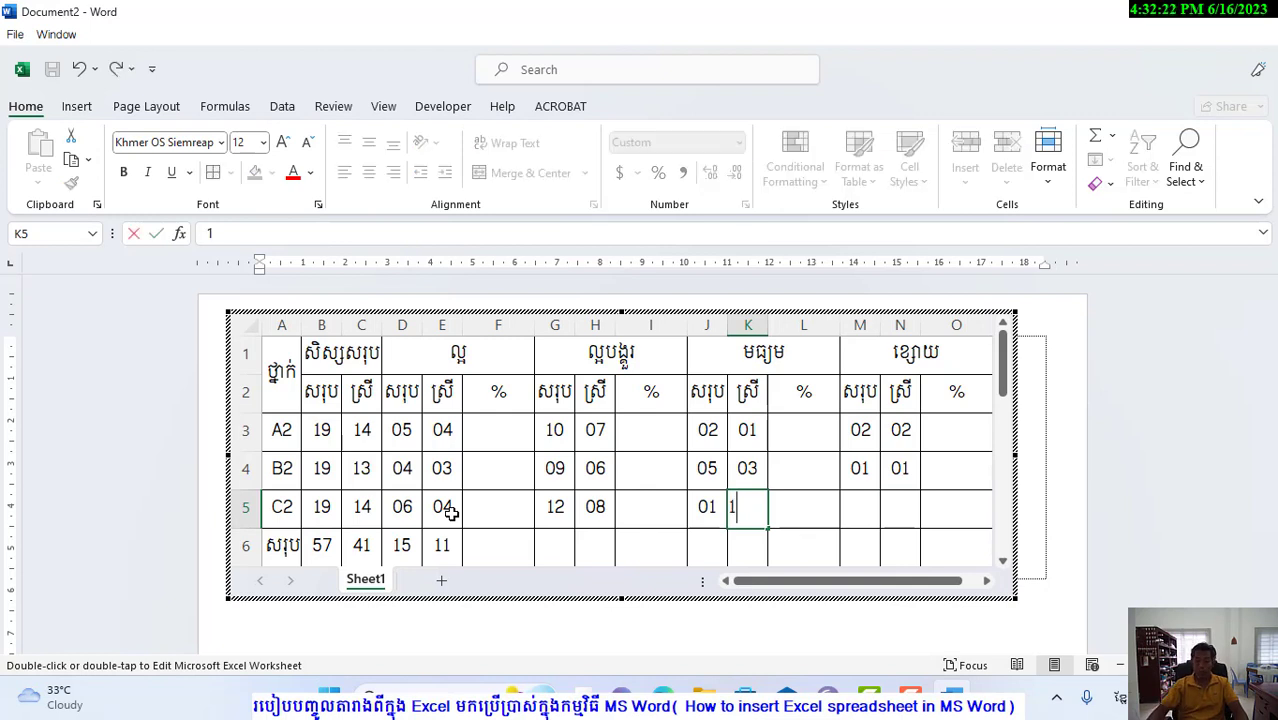
key(Tab)
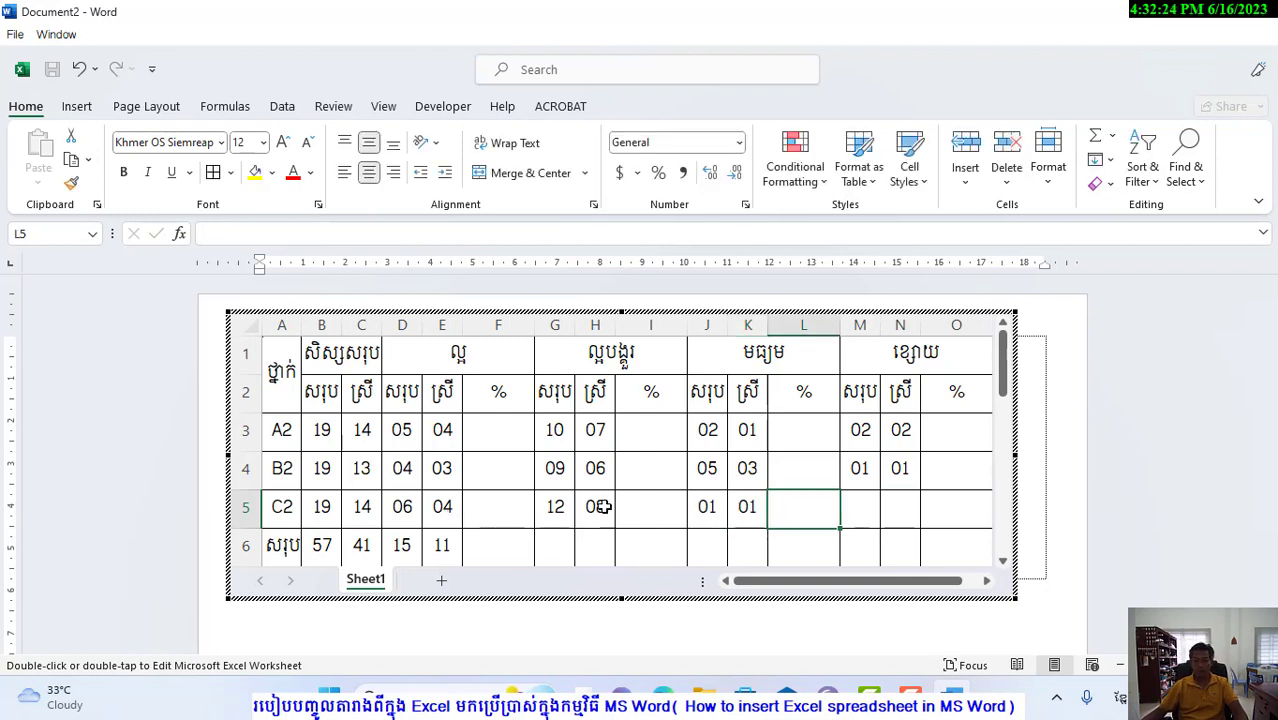
Correct H5 to 09 and enter 00 in both M5 and N5.
click(441, 509)
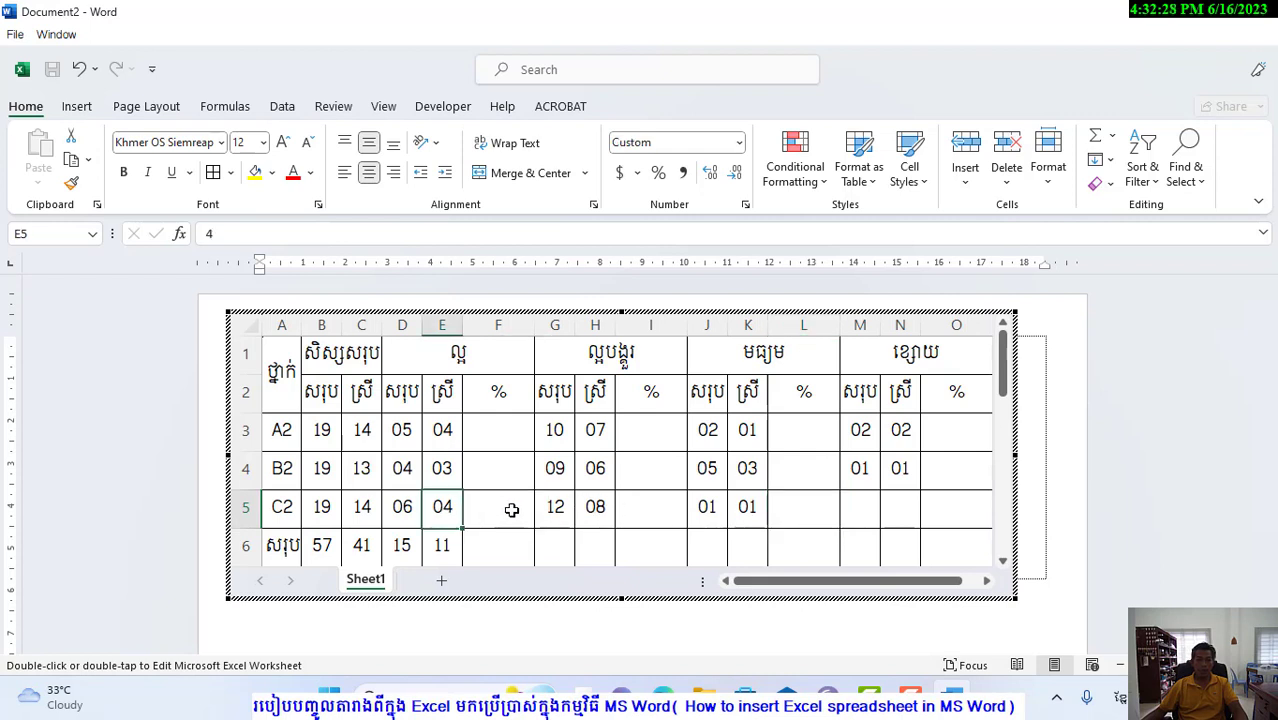
click(595, 509)
text(09)
key(Return)
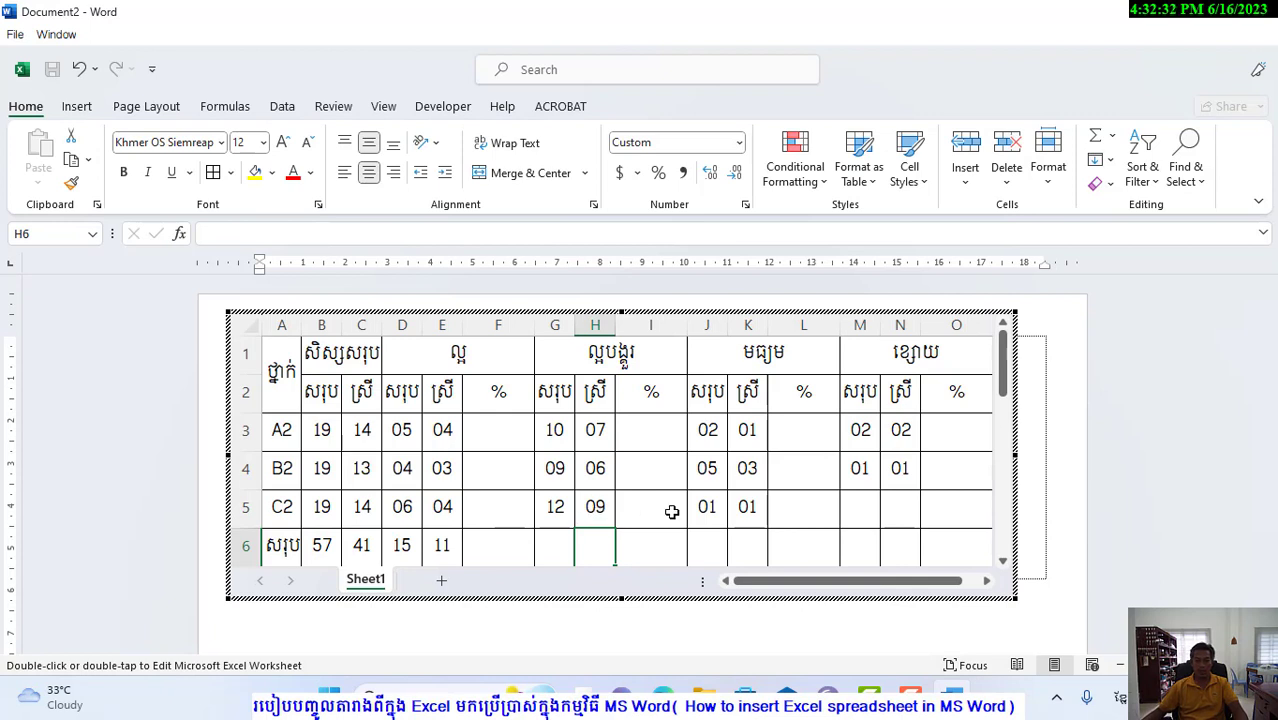
click(858, 511)
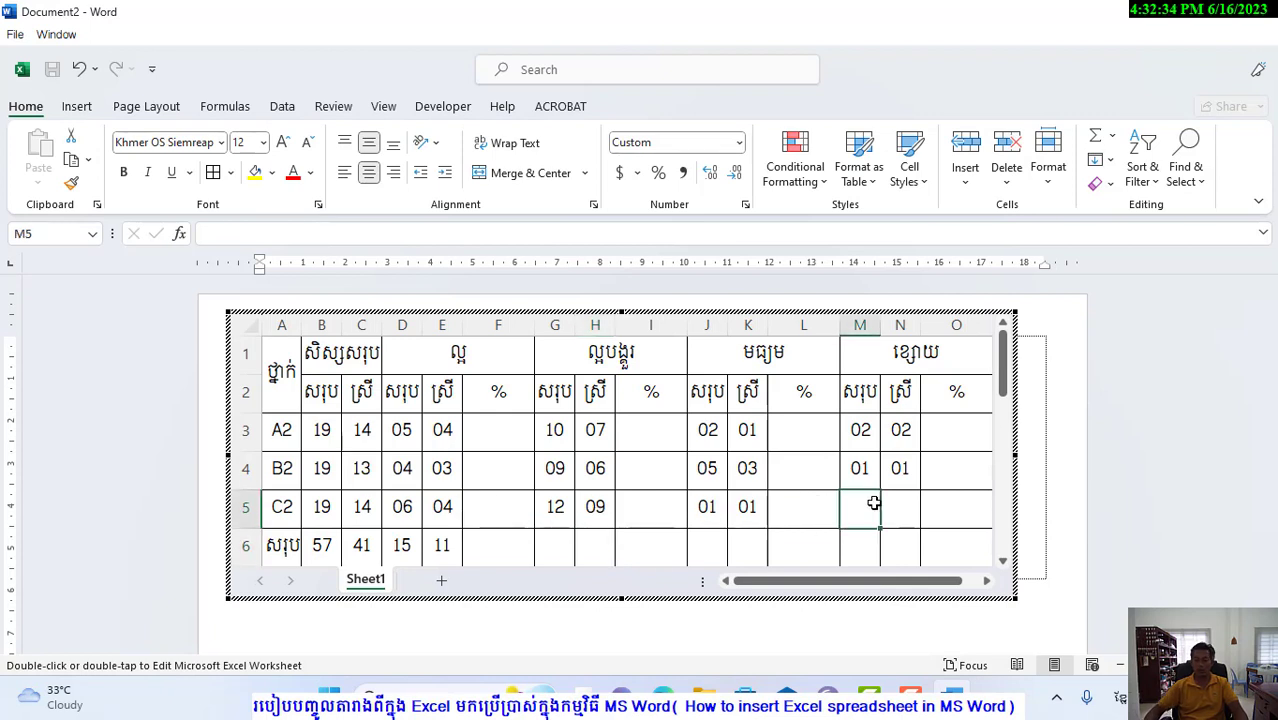
text(00)
key(Tab)
text(00)
key(Tab)
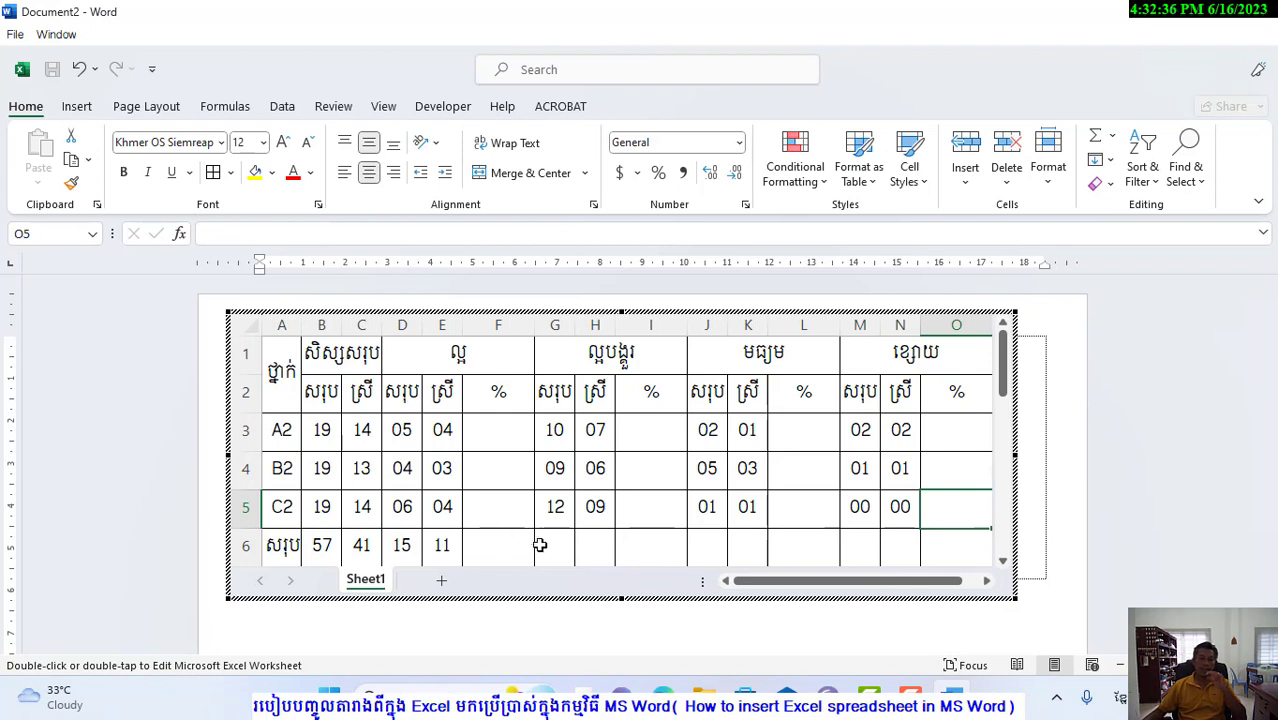
Check the still-empty total cells G6, H6, J6, K6, M6 and N6.
click(545, 543)
click(598, 555)
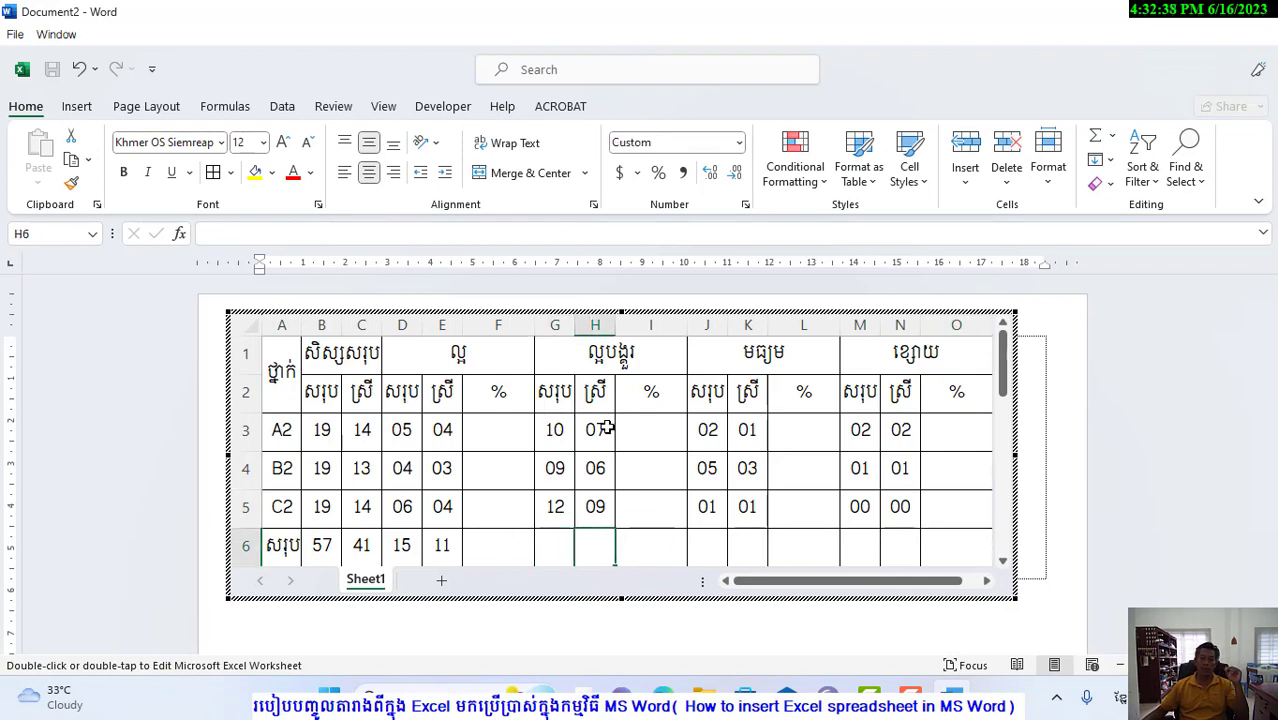
click(706, 540)
click(752, 552)
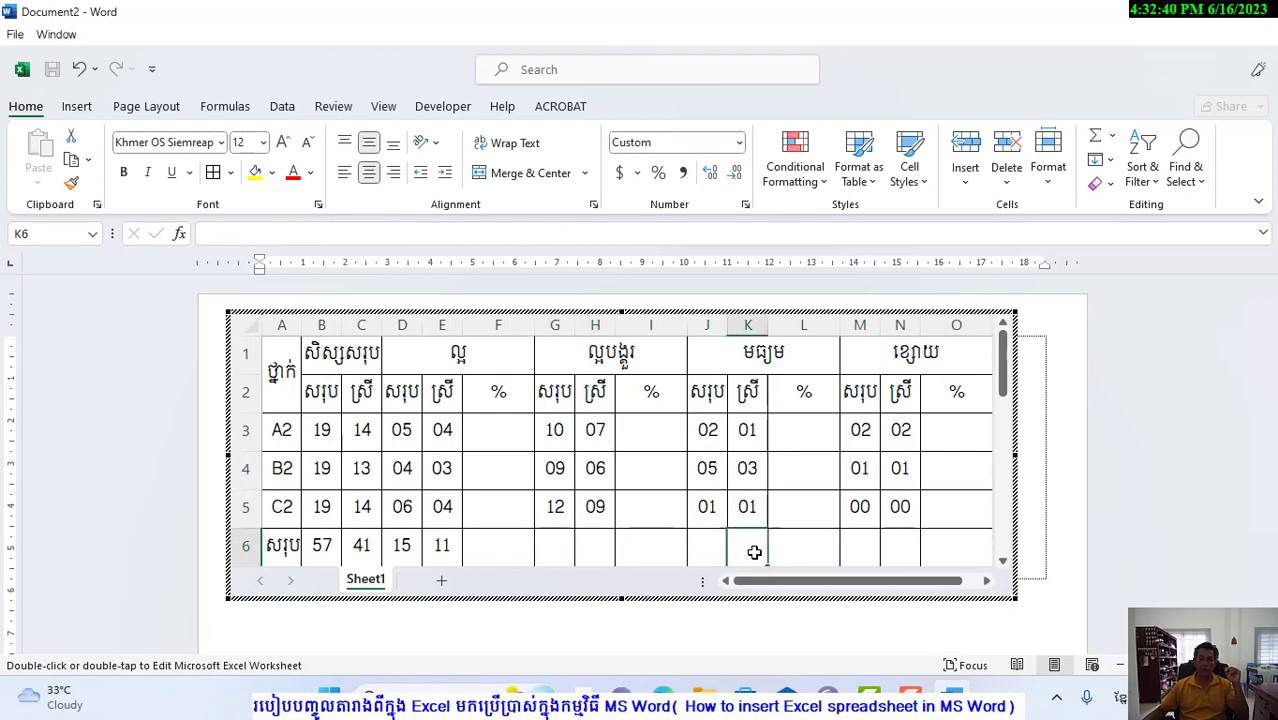
click(862, 538)
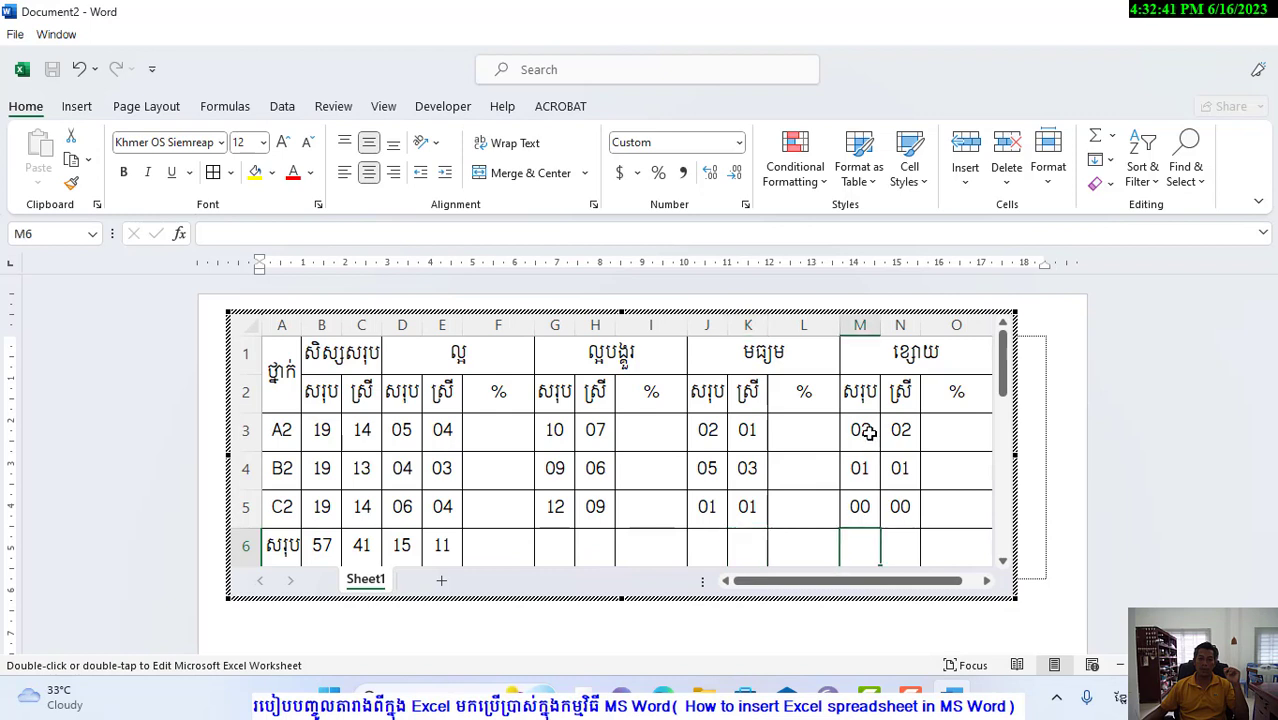
click(901, 545)
Copy the E6 SUM formula into G6, H6, J6, K6, M6 and N6, giving 31, 22, 08, 05, 03, 03.
click(443, 536)
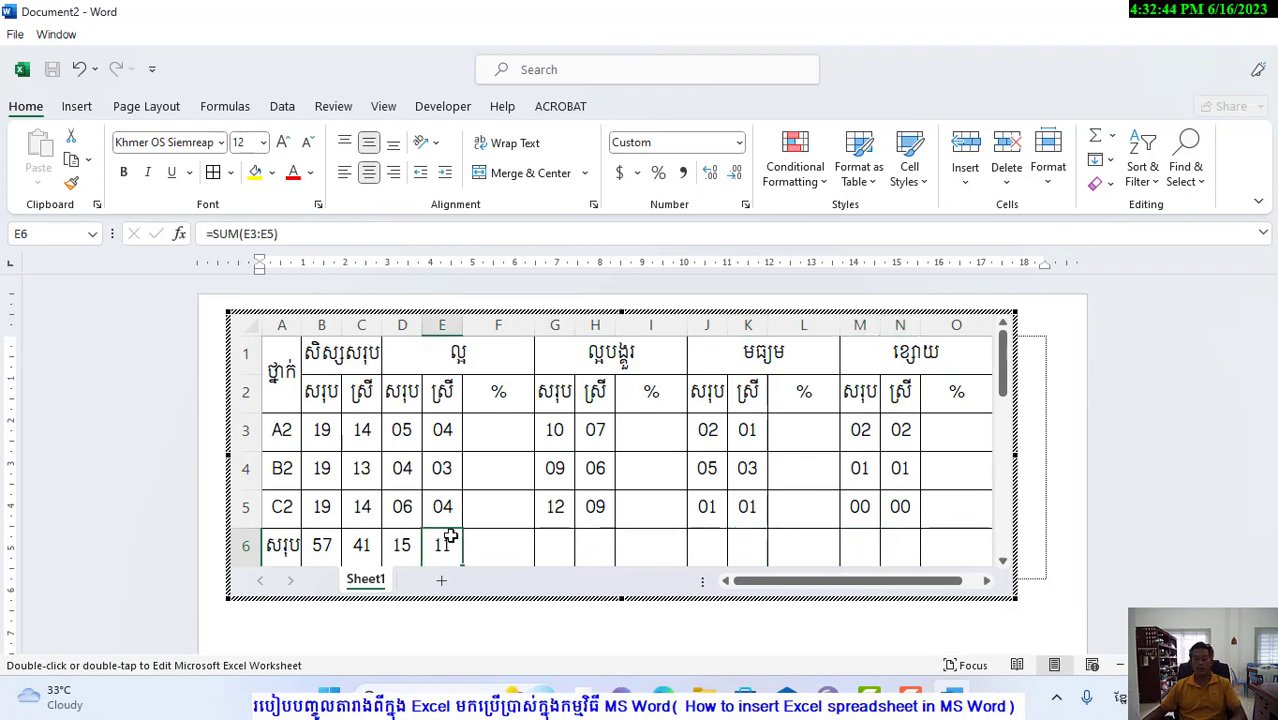
key(ctrl+c)
click(565, 535)
key(ctrl+v)
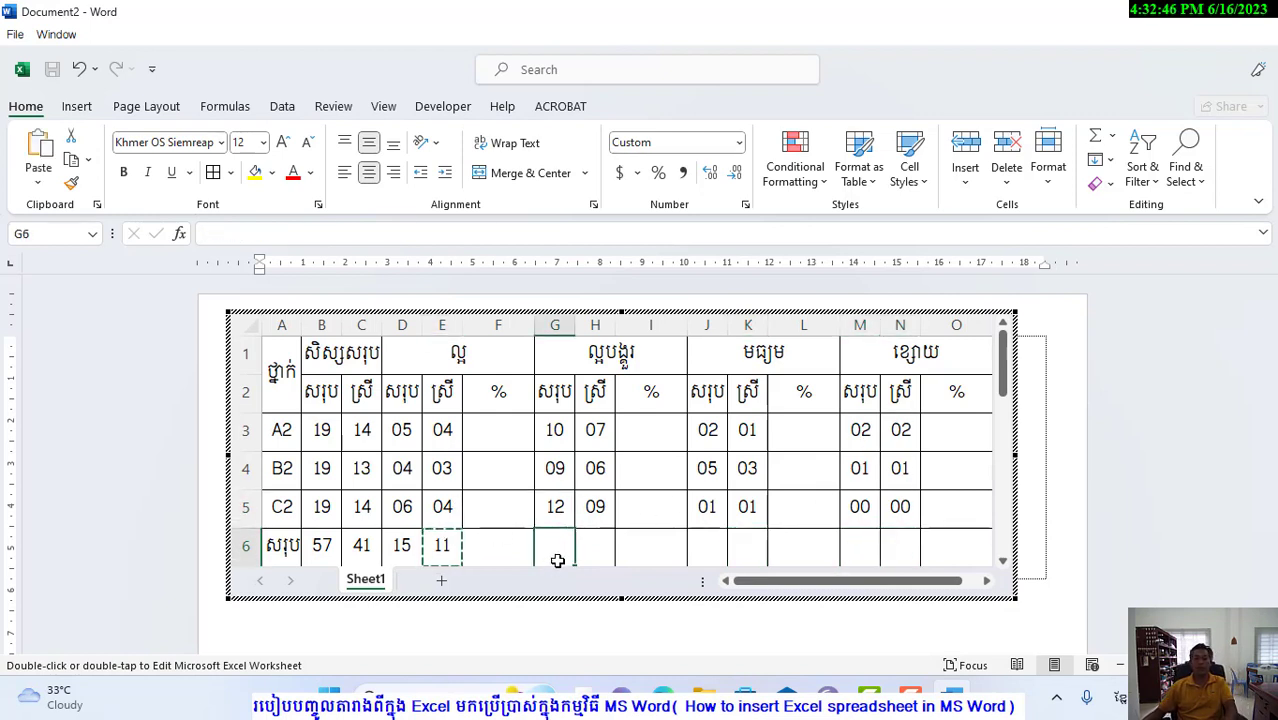
click(587, 544)
key(ctrl+v)
click(708, 543)
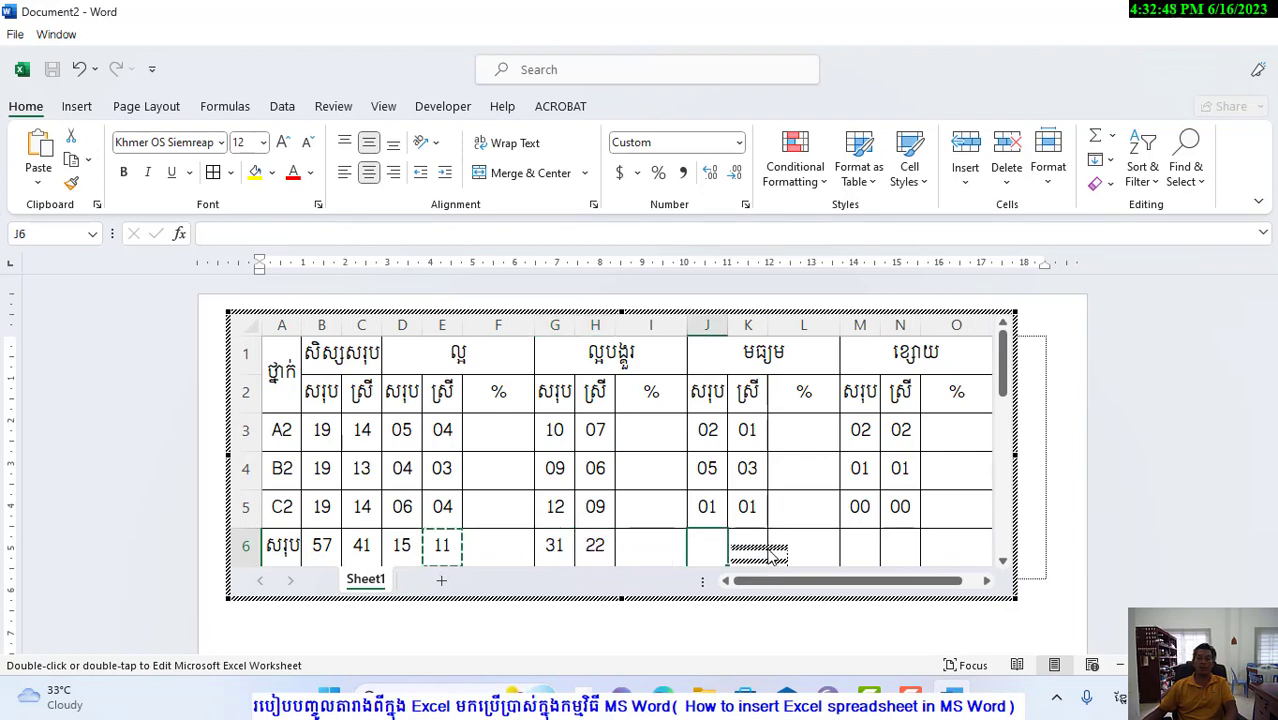
key(ctrl+v)
click(745, 541)
key(ctrl+v)
click(870, 543)
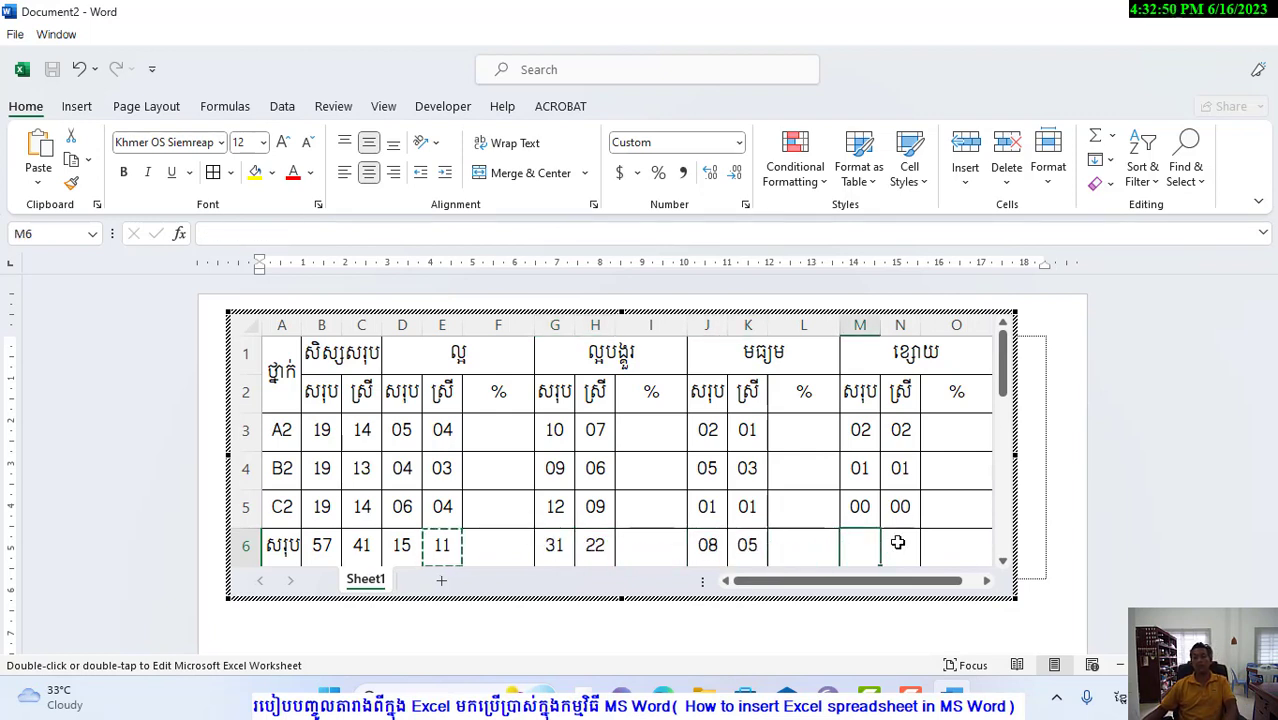
key(ctrl+v)
click(898, 542)
key(ctrl+v)
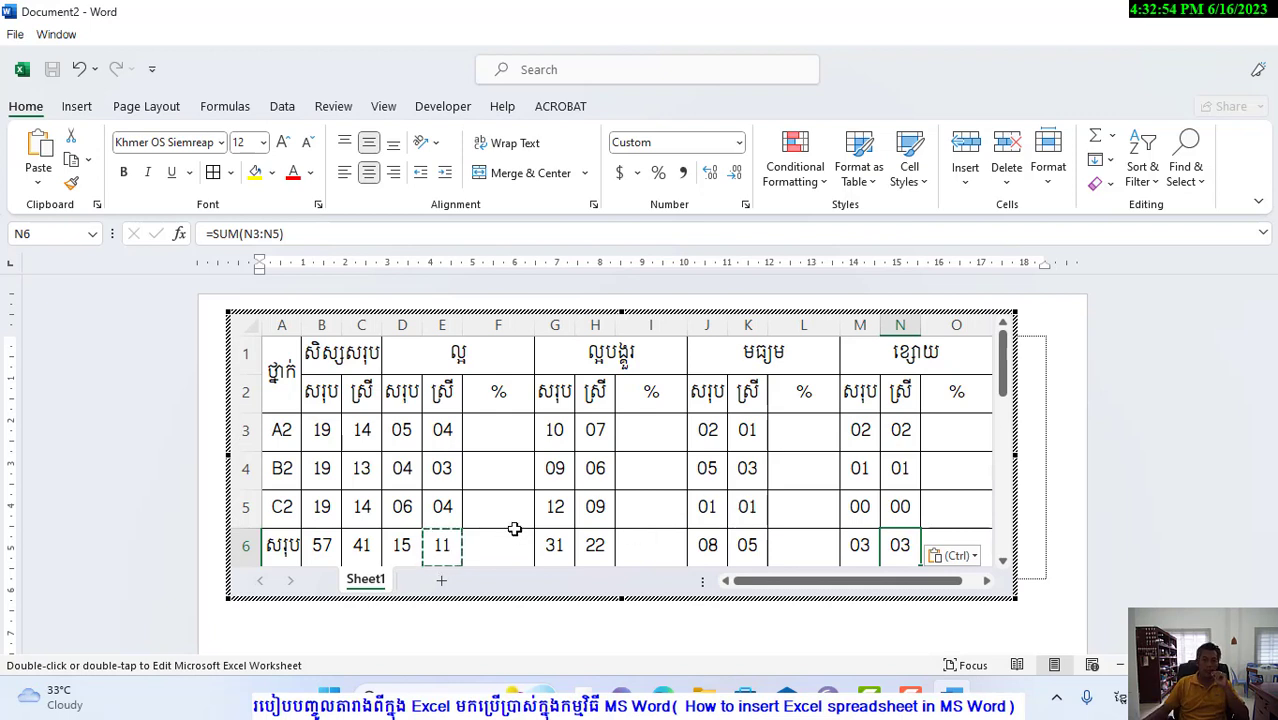
click(506, 429)
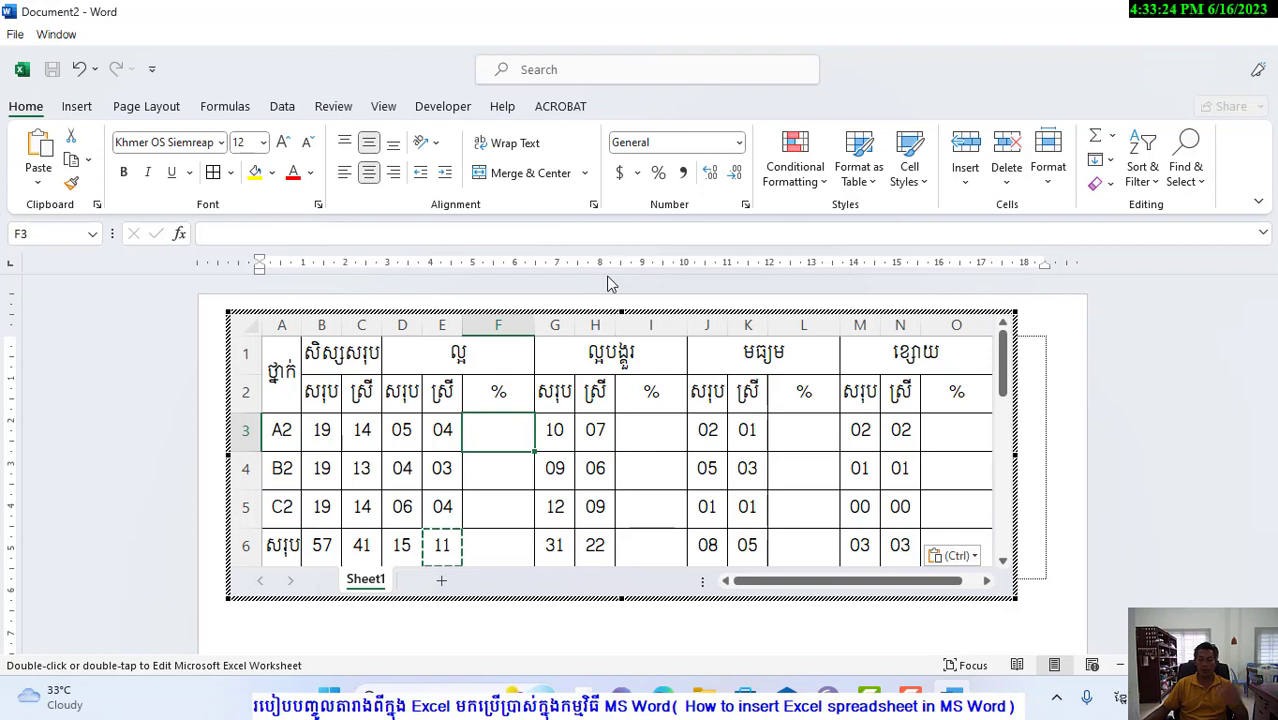
Clear a stray Khmer character and enter =D3/B3 in F3, showing 0.2632.
text(ថ)
key(BackSpace)
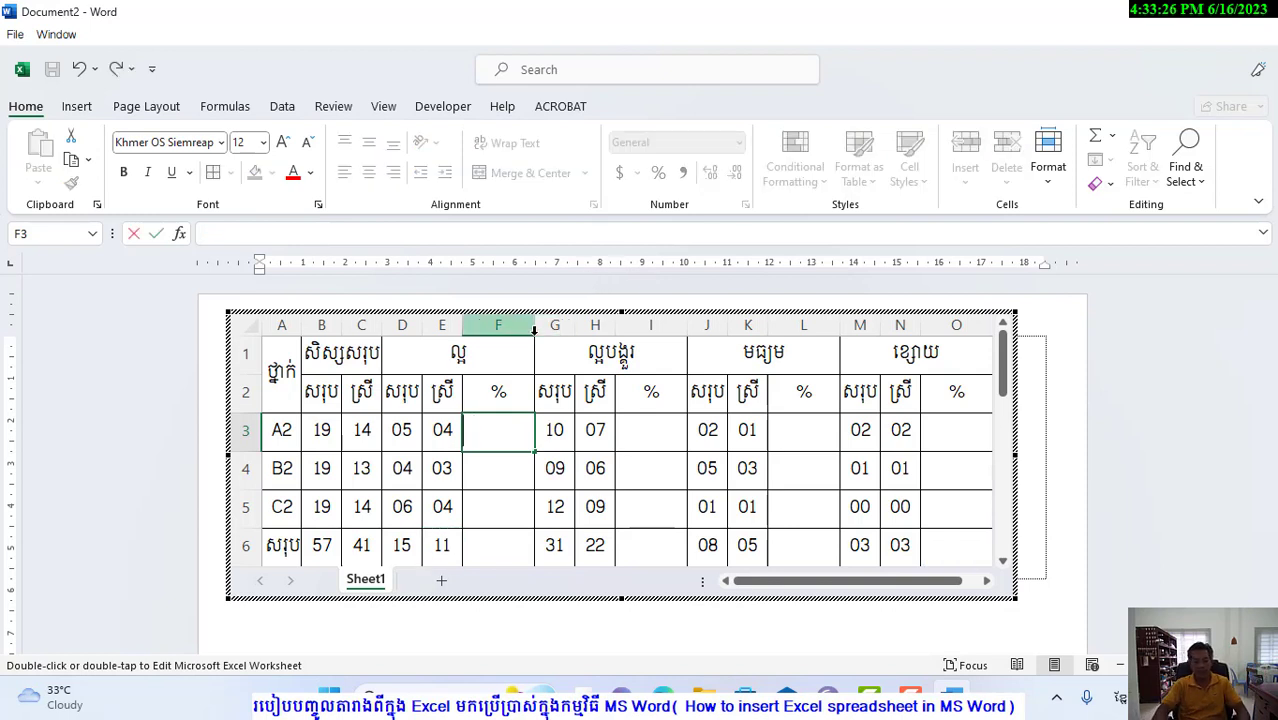
text(=)
click(405, 430)
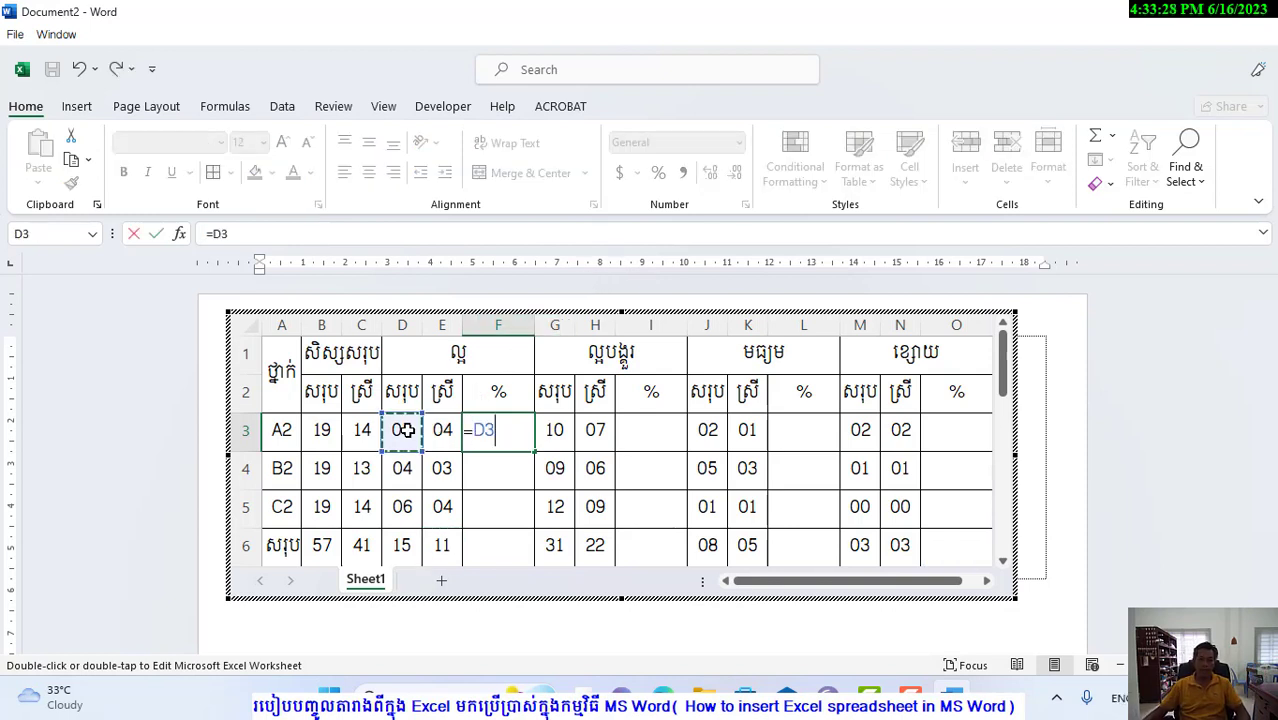
text(/)
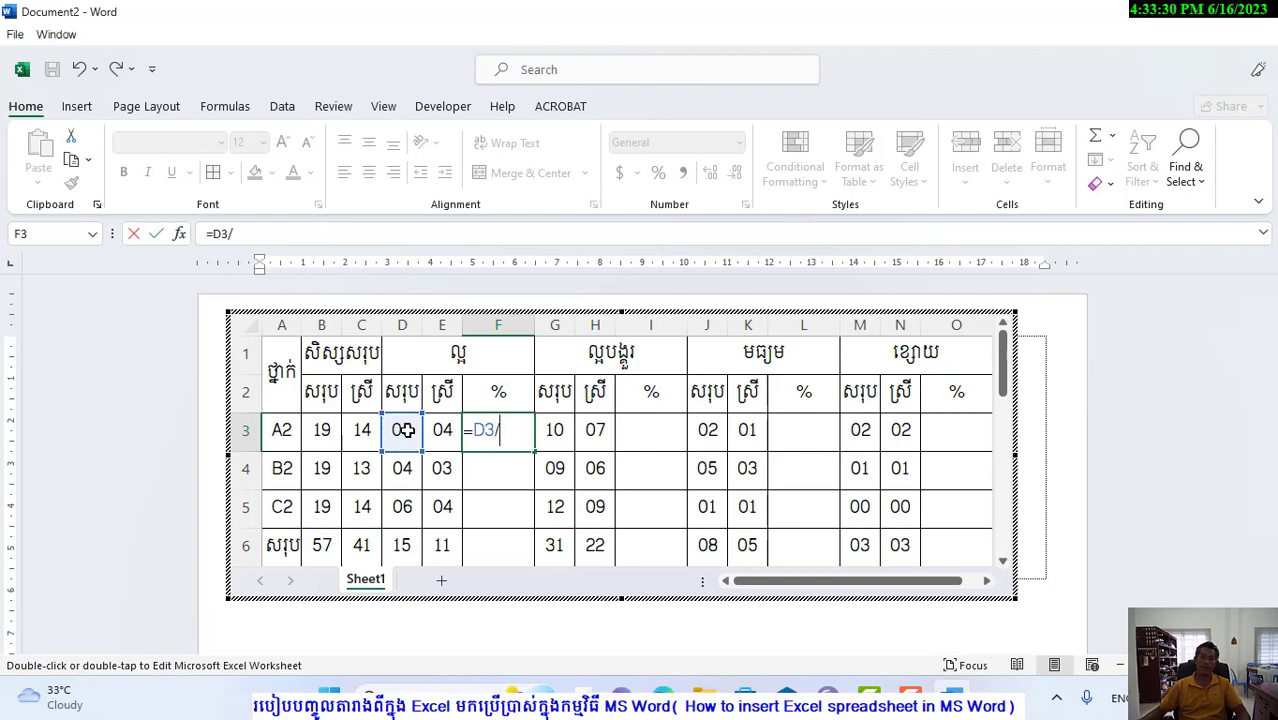
click(324, 430)
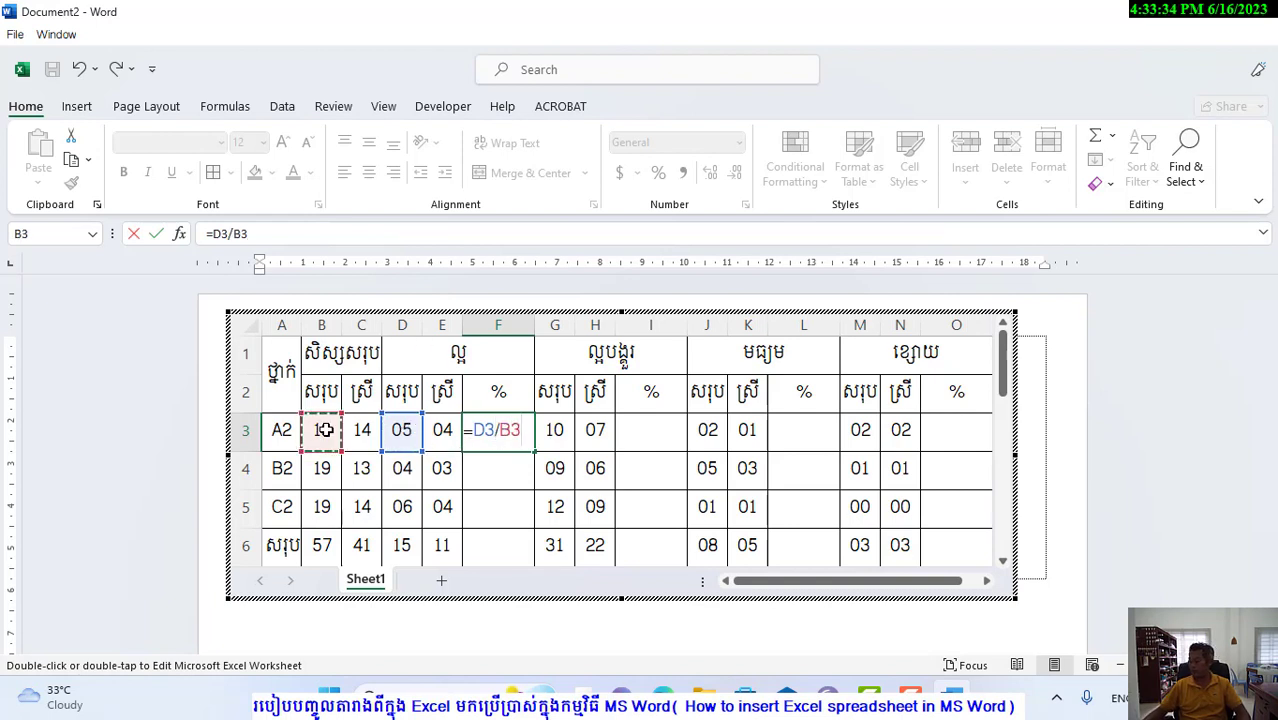
key(Return)
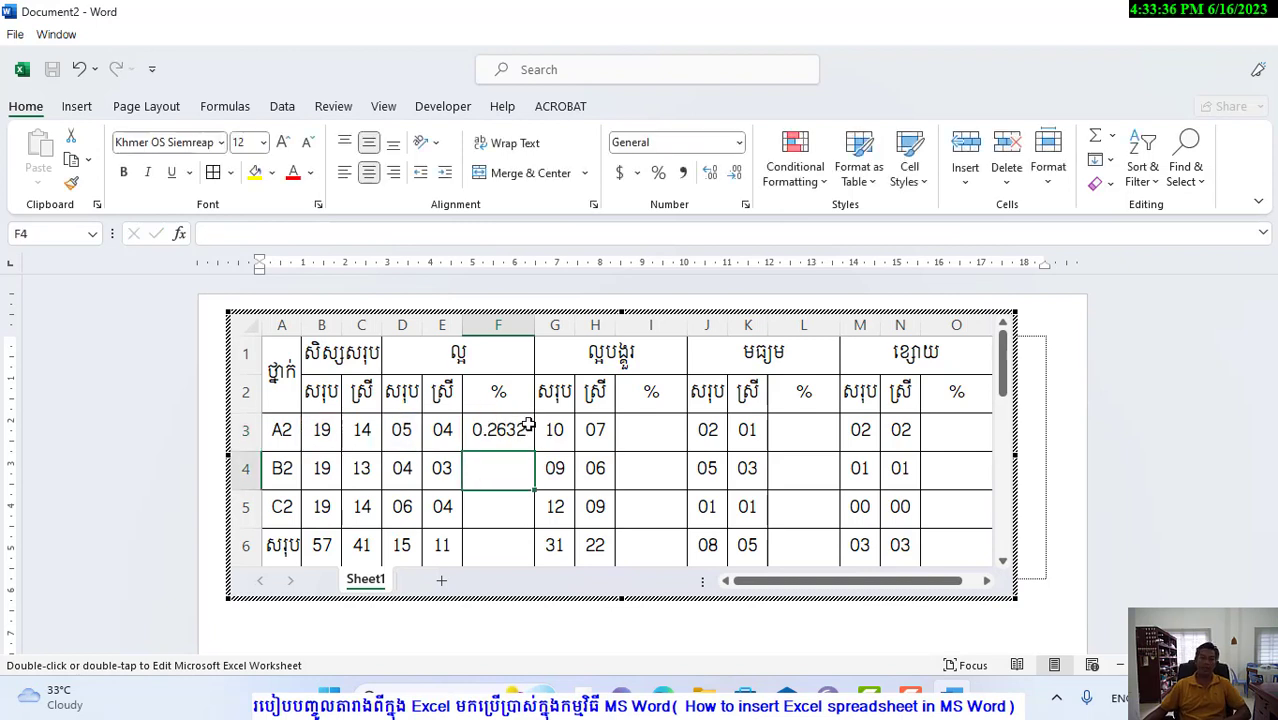
click(525, 425)
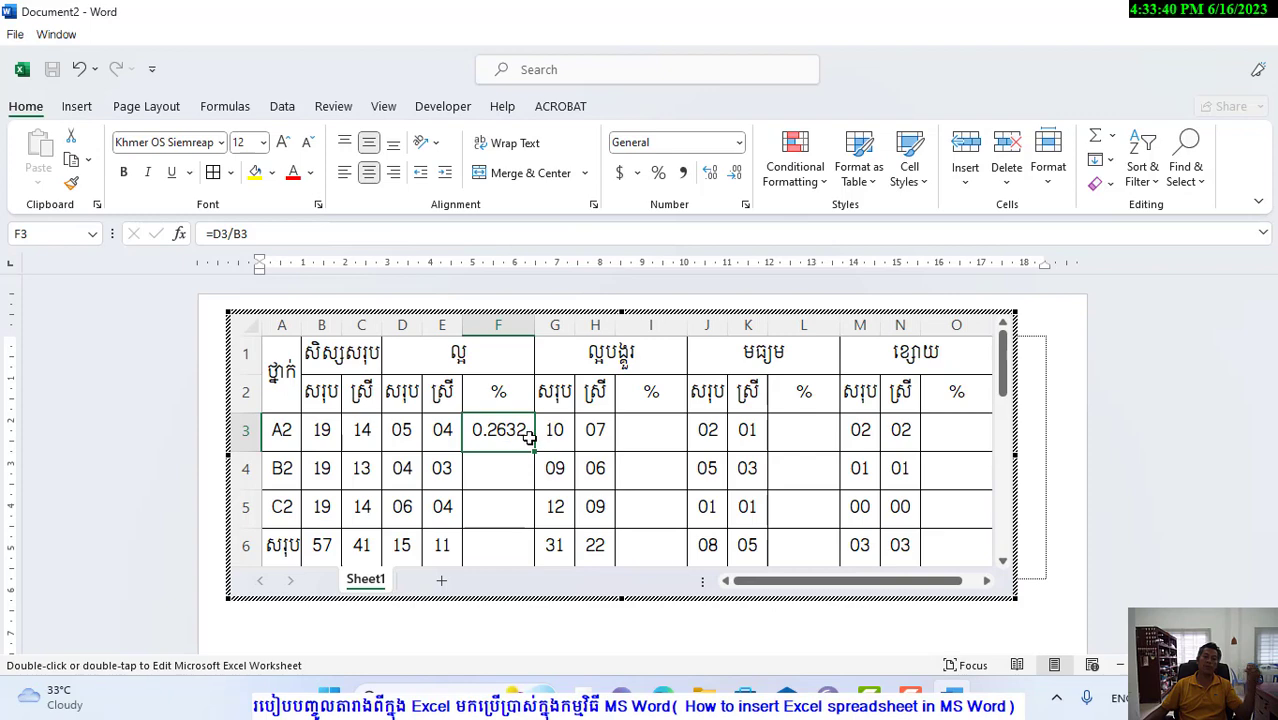
Format F3:F6, I3:I6, L3:L6 and O3:O6 as 2-decimal percentages, so F3 shows 26.32%.
click(745, 204)
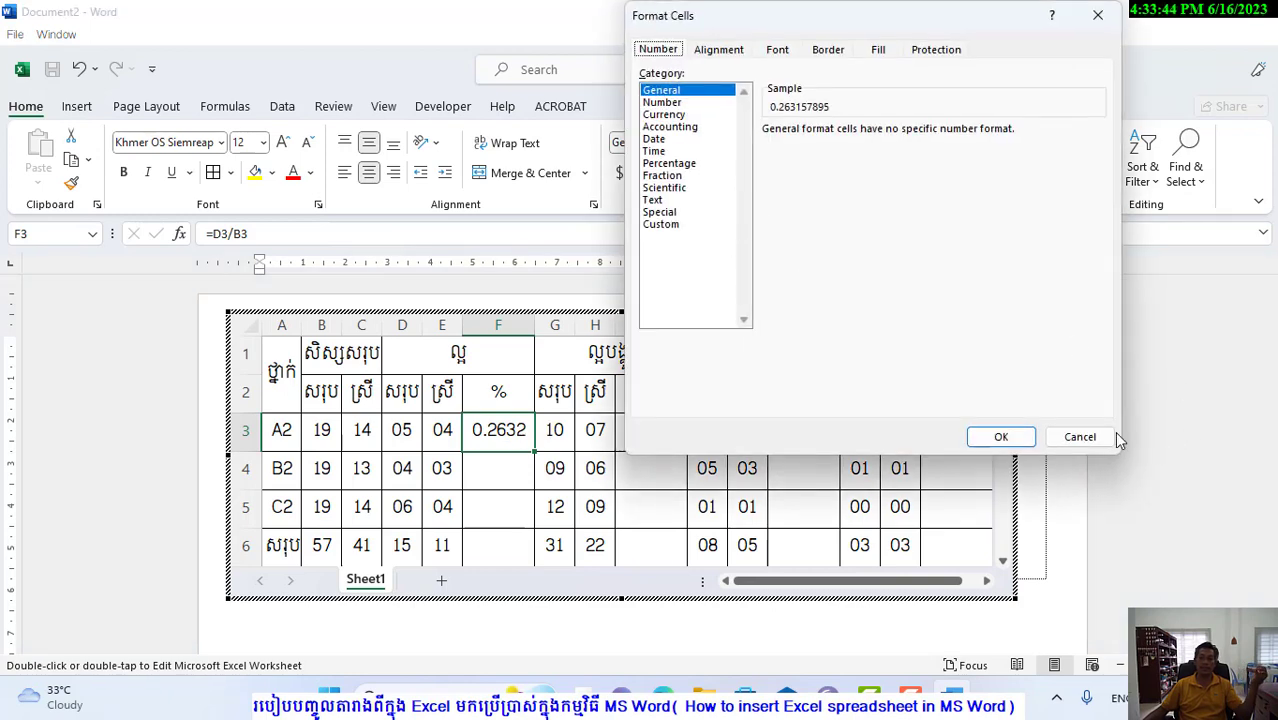
click(1075, 432)
drag(492, 429, 491, 505)
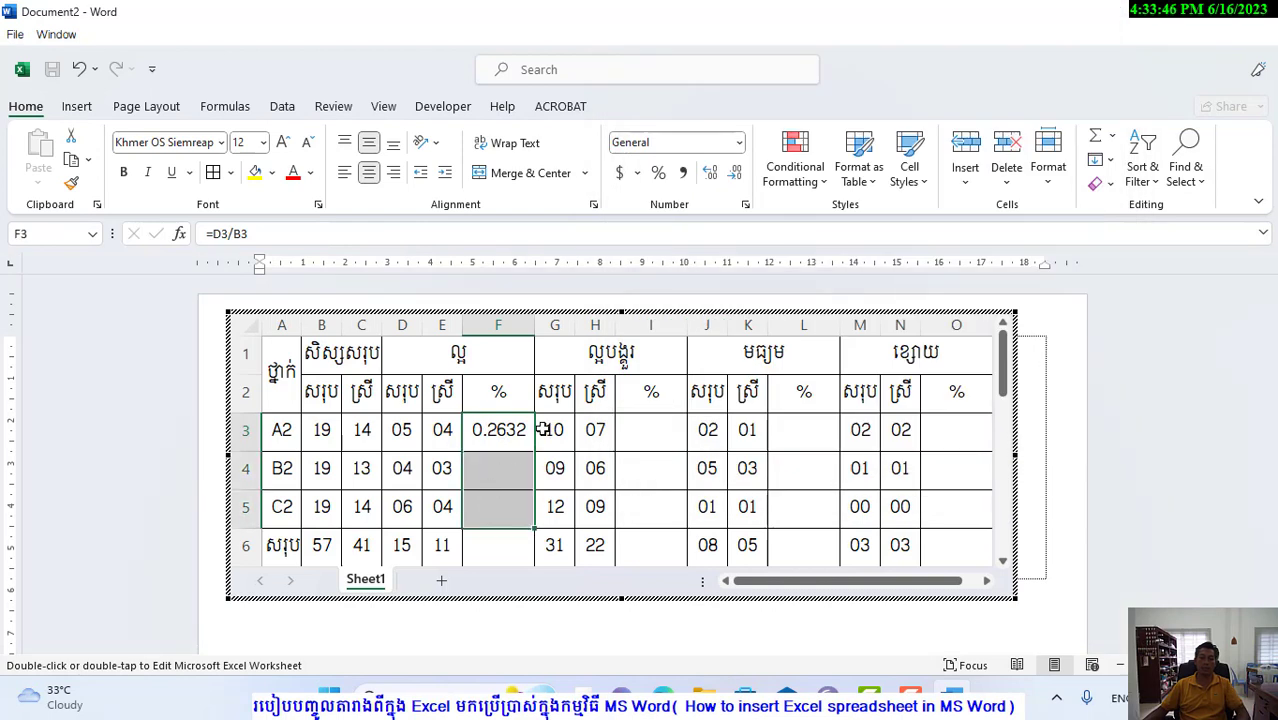
click(492, 424)
drag(492, 424, 491, 552)
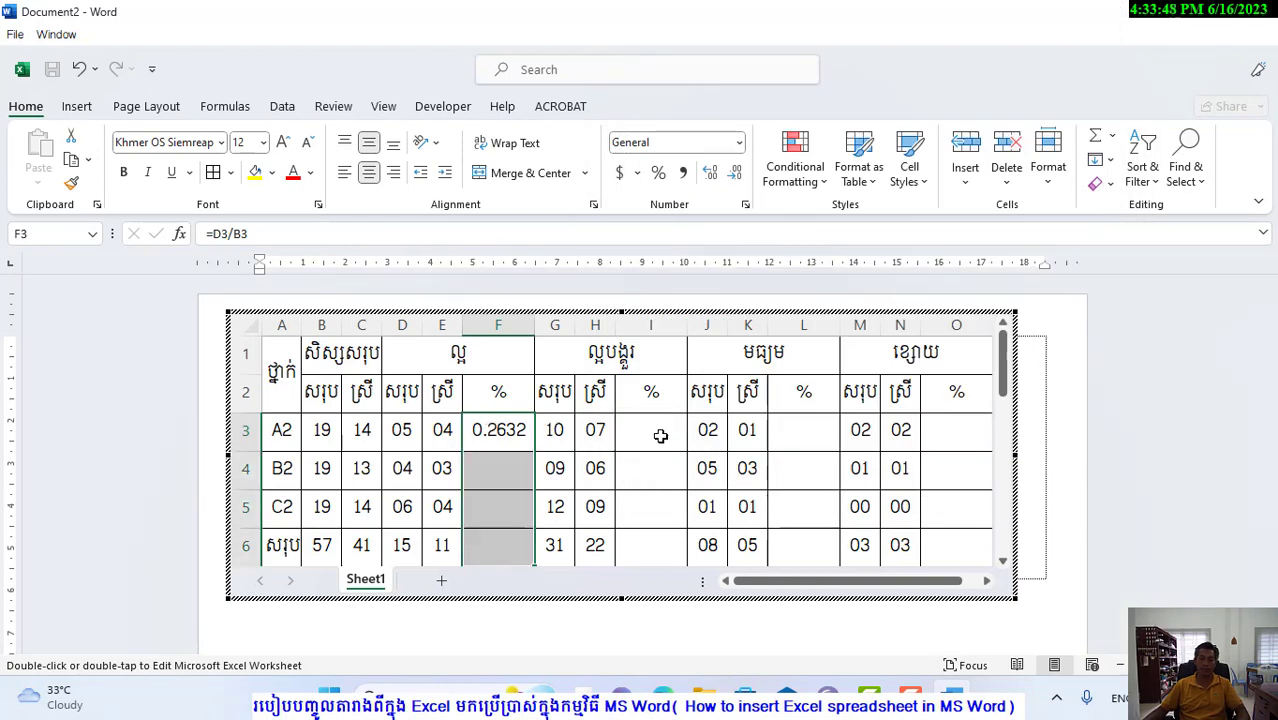
ctrl+drag(659, 437, 659, 552)
ctrl+drag(794, 428, 796, 537)
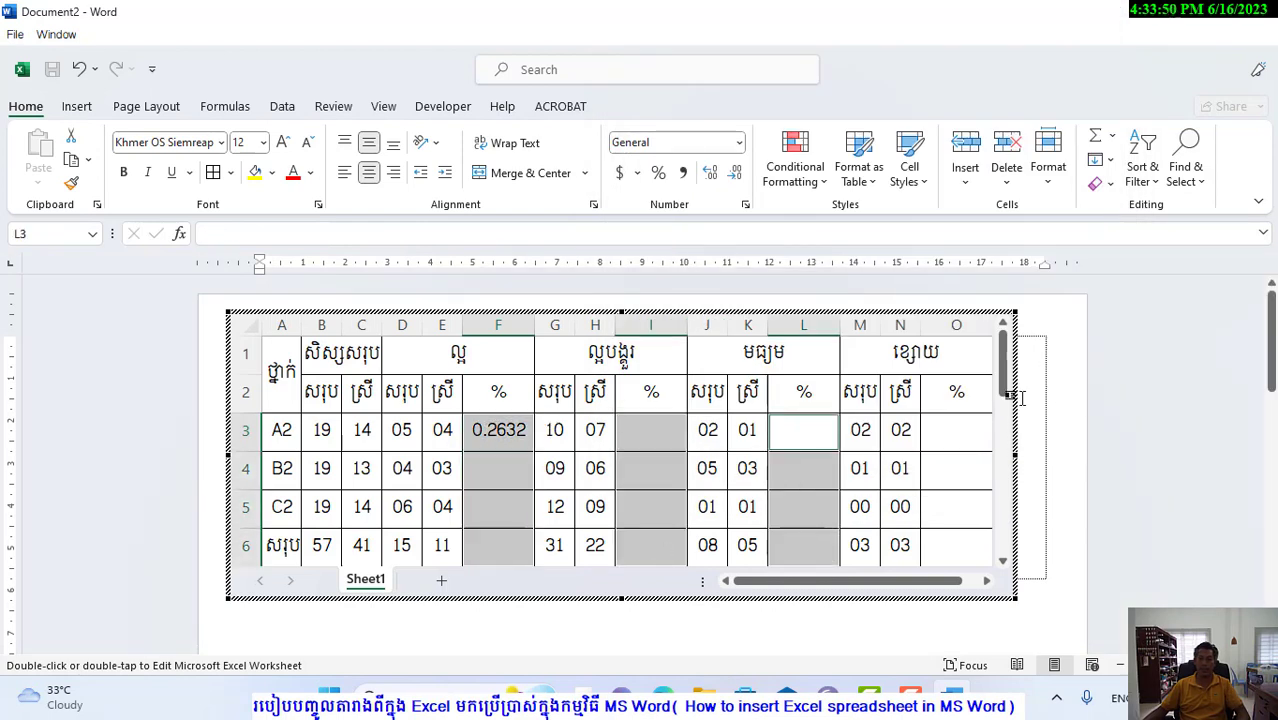
ctrl+drag(950, 428, 952, 530)
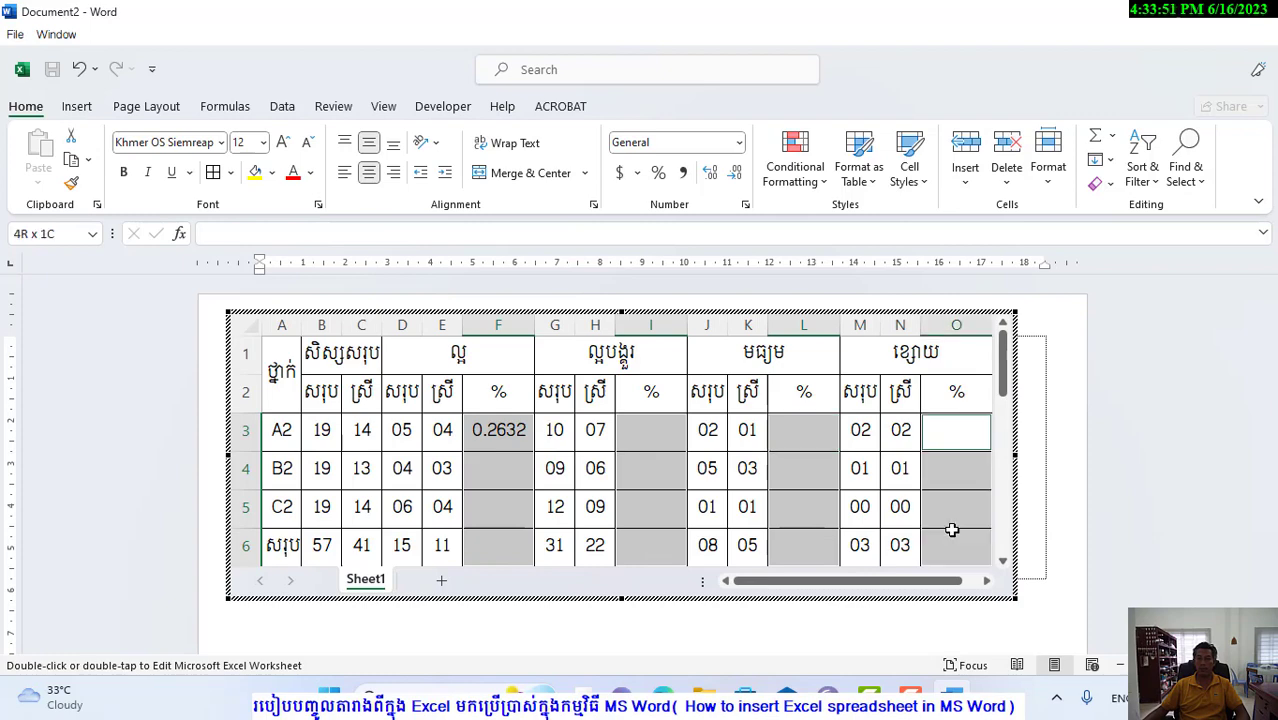
click(745, 205)
click(670, 164)
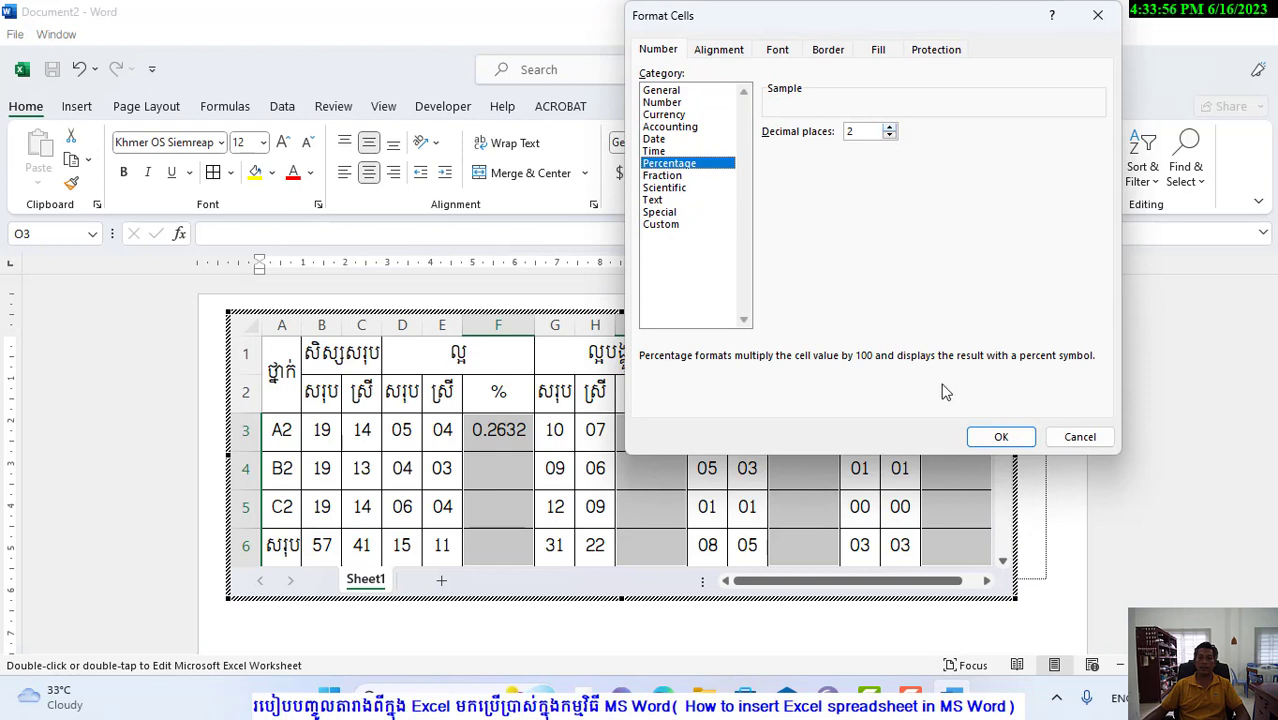
click(1001, 437)
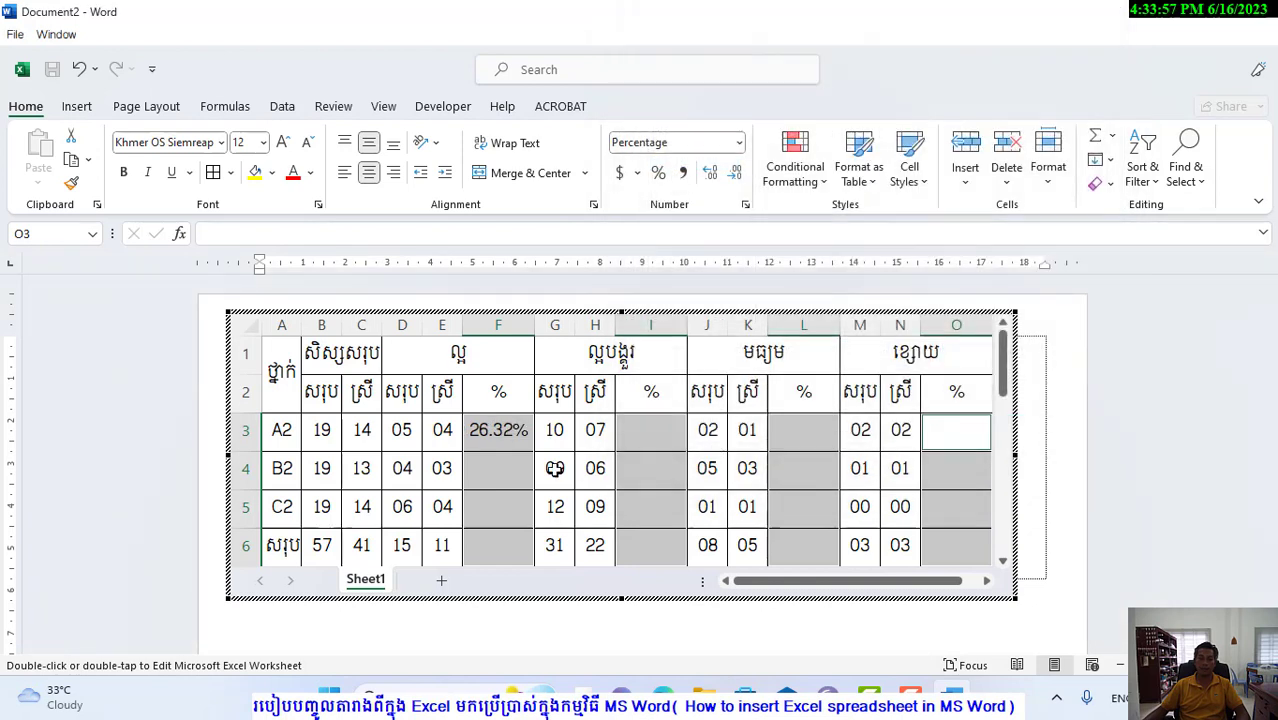
click(496, 440)
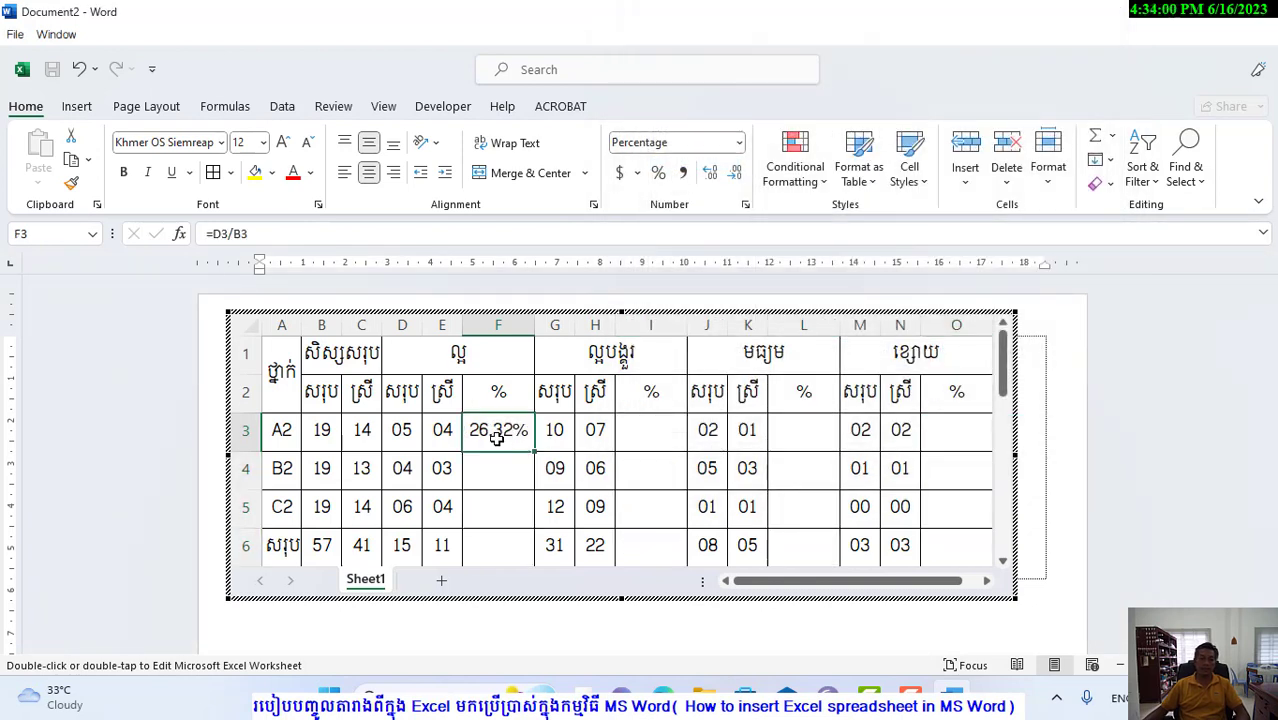
Change F3's formula to =D3/$B3 and fill it down column F, giving 21.05%, 31.58%, 26.32%.
double_click(497, 438)
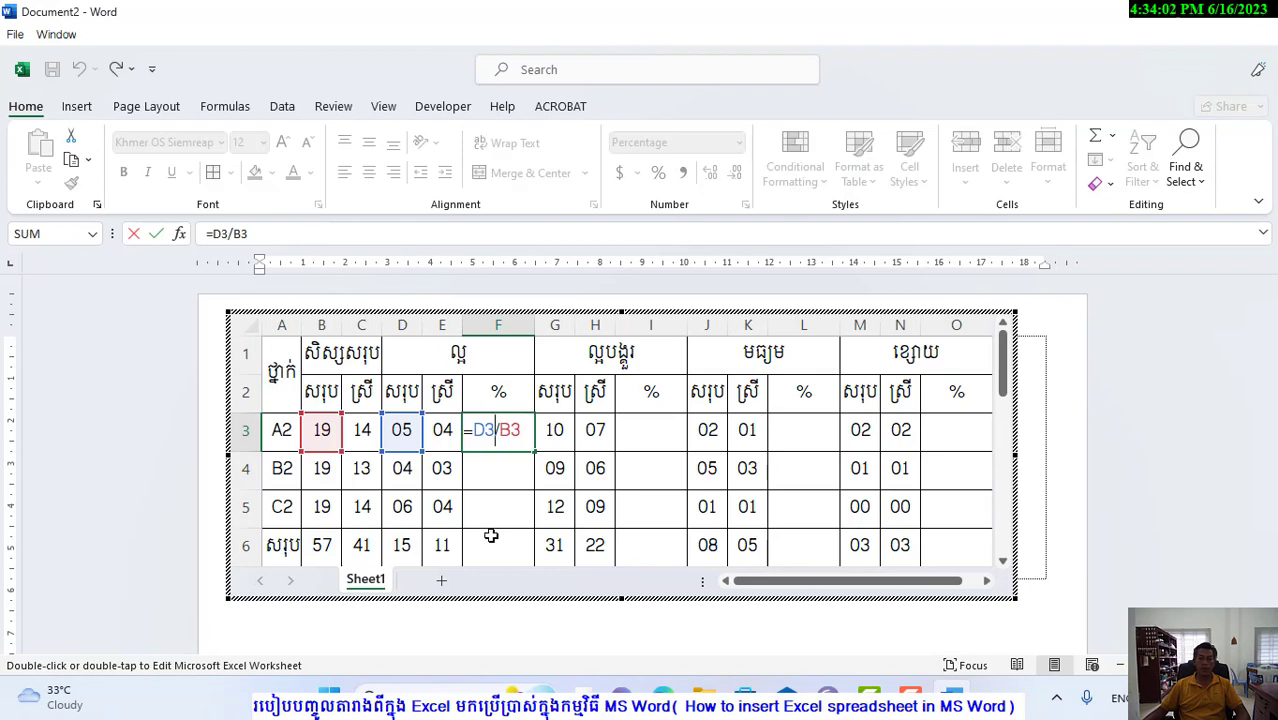
key(Escape)
double_click(503, 432)
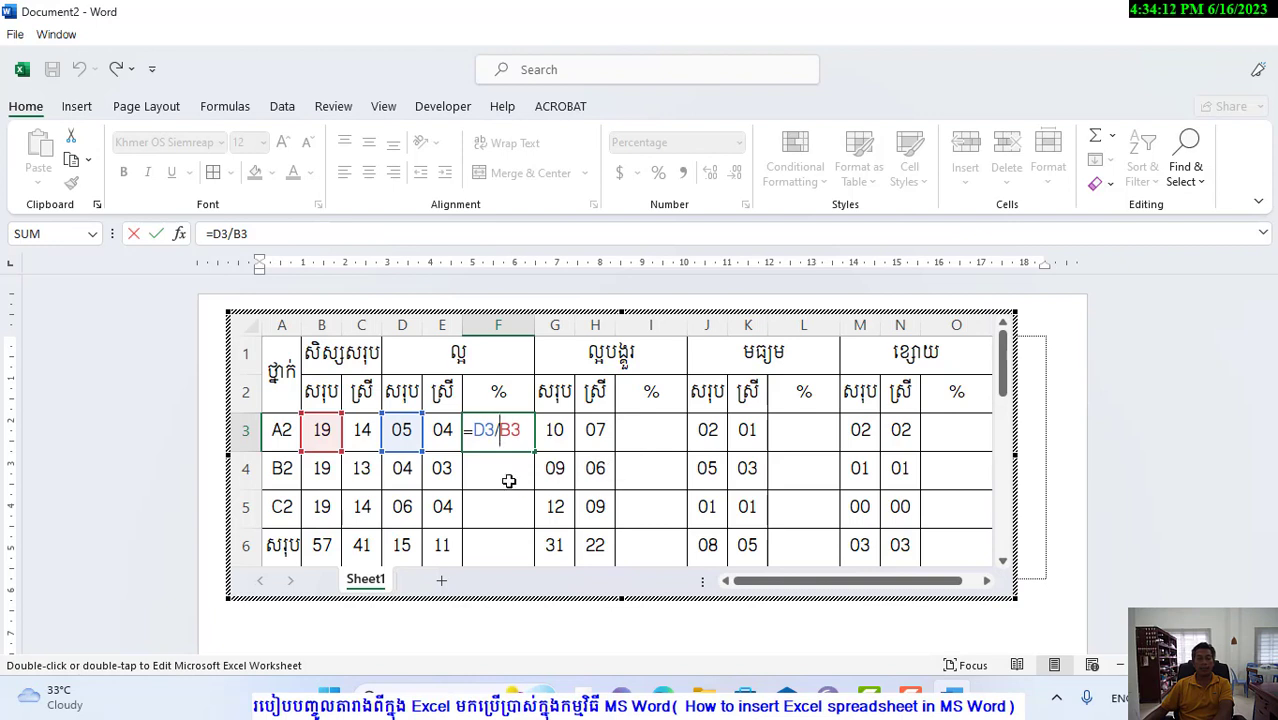
click(490, 434)
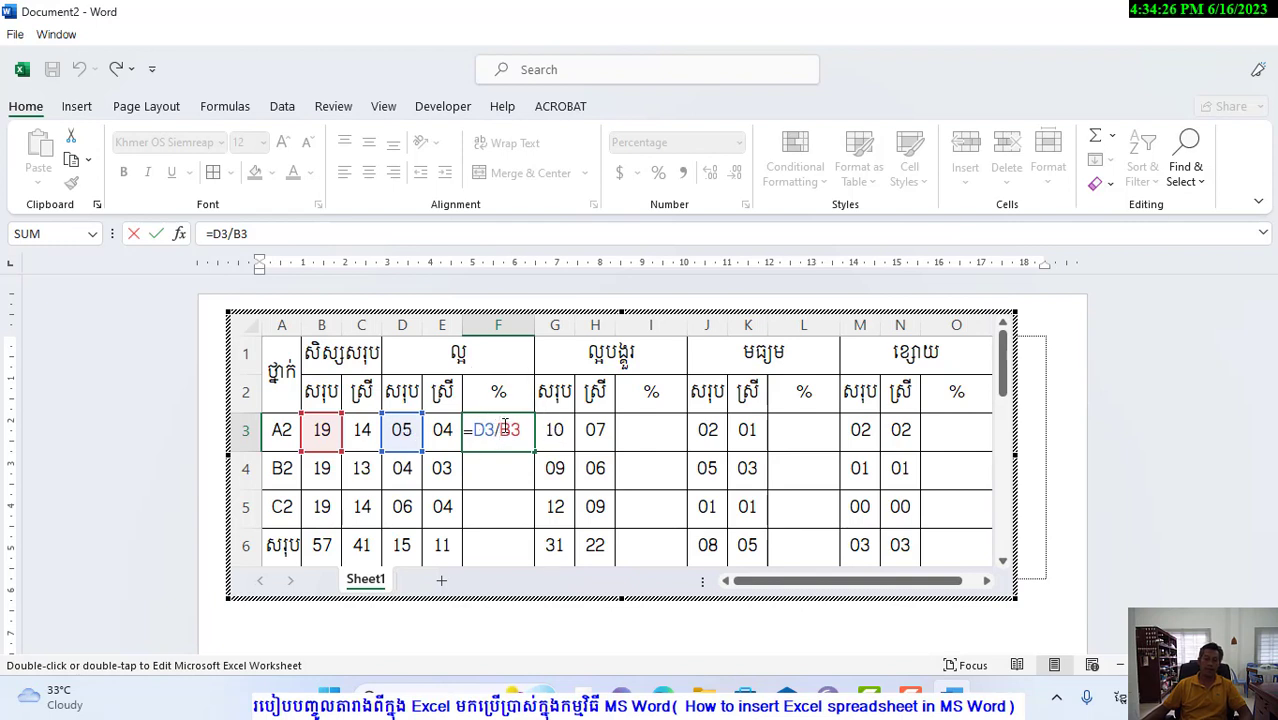
text($)
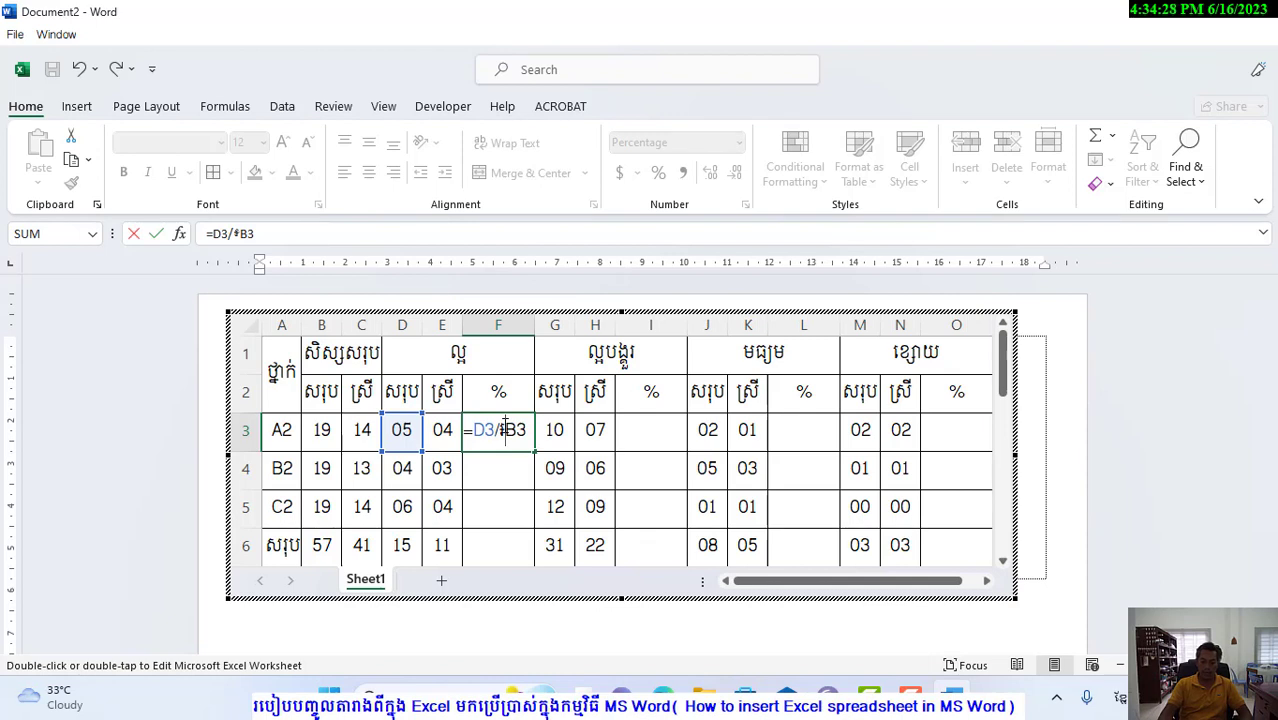
key(BackSpace)
key(Return)
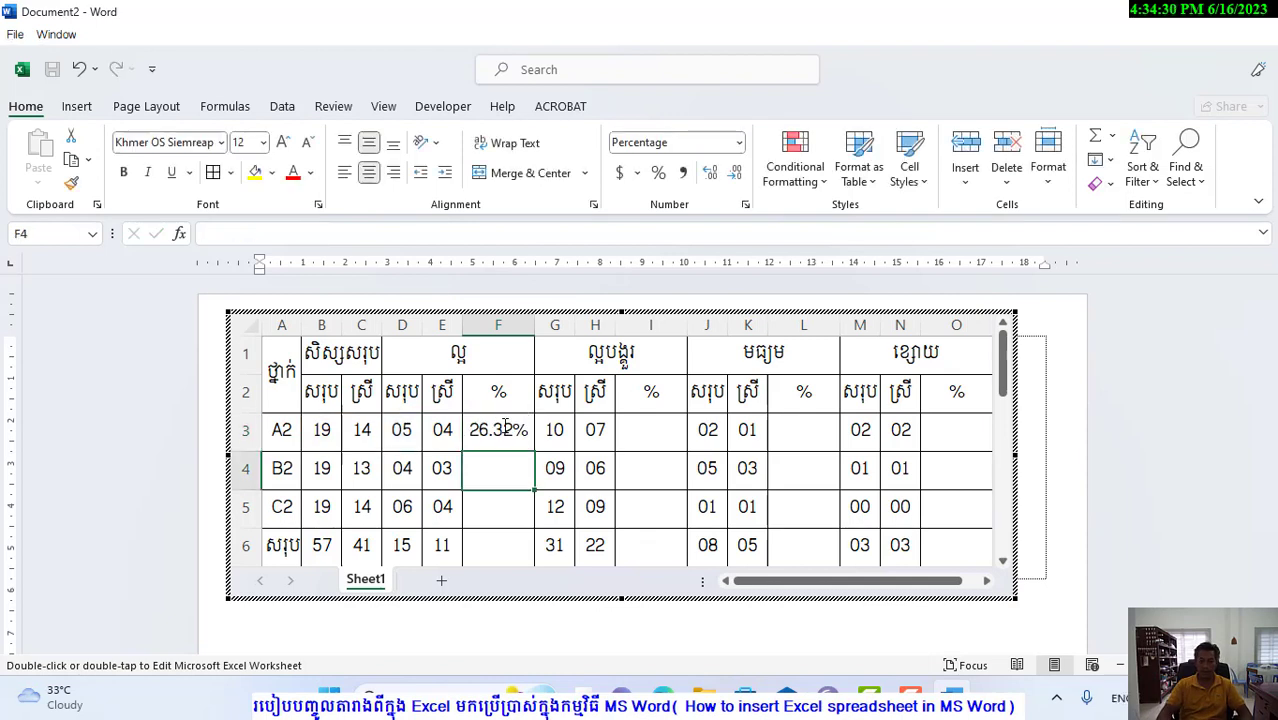
click(506, 427)
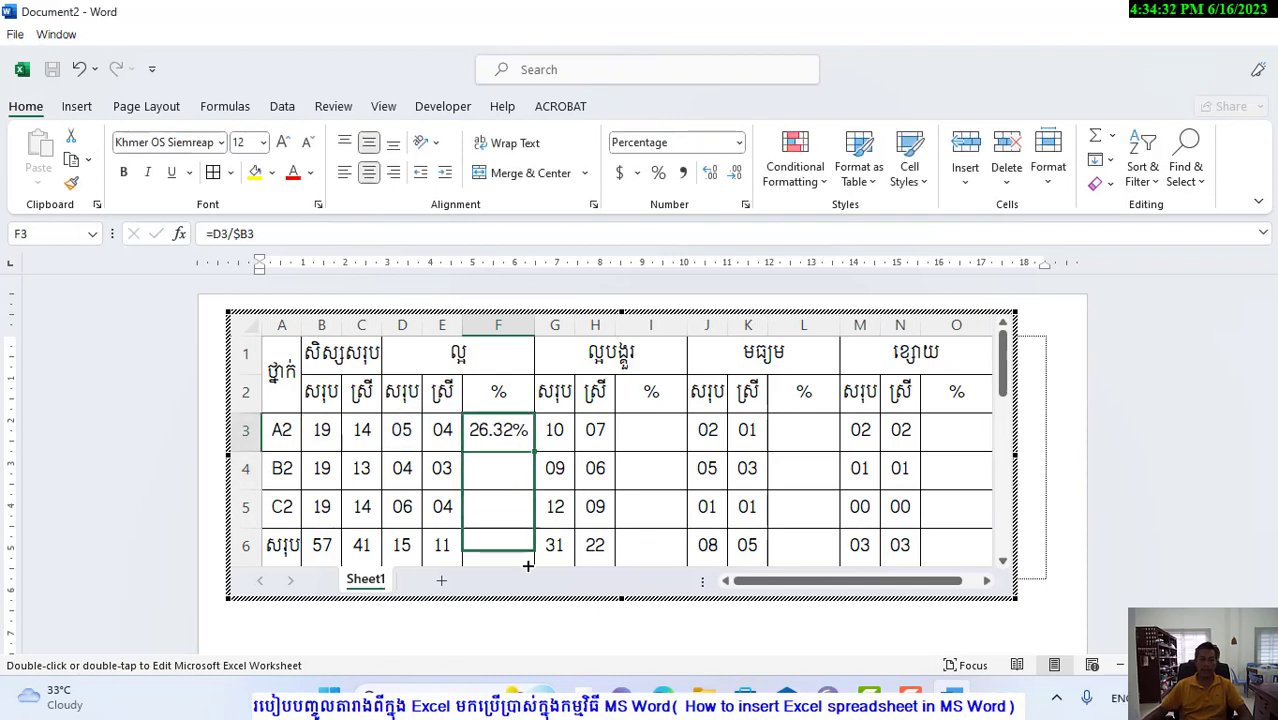
drag(528, 566, 522, 568)
Clear the #DIV/0! error in F7 and copy F3's formula into F4 to F6.
click(505, 508)
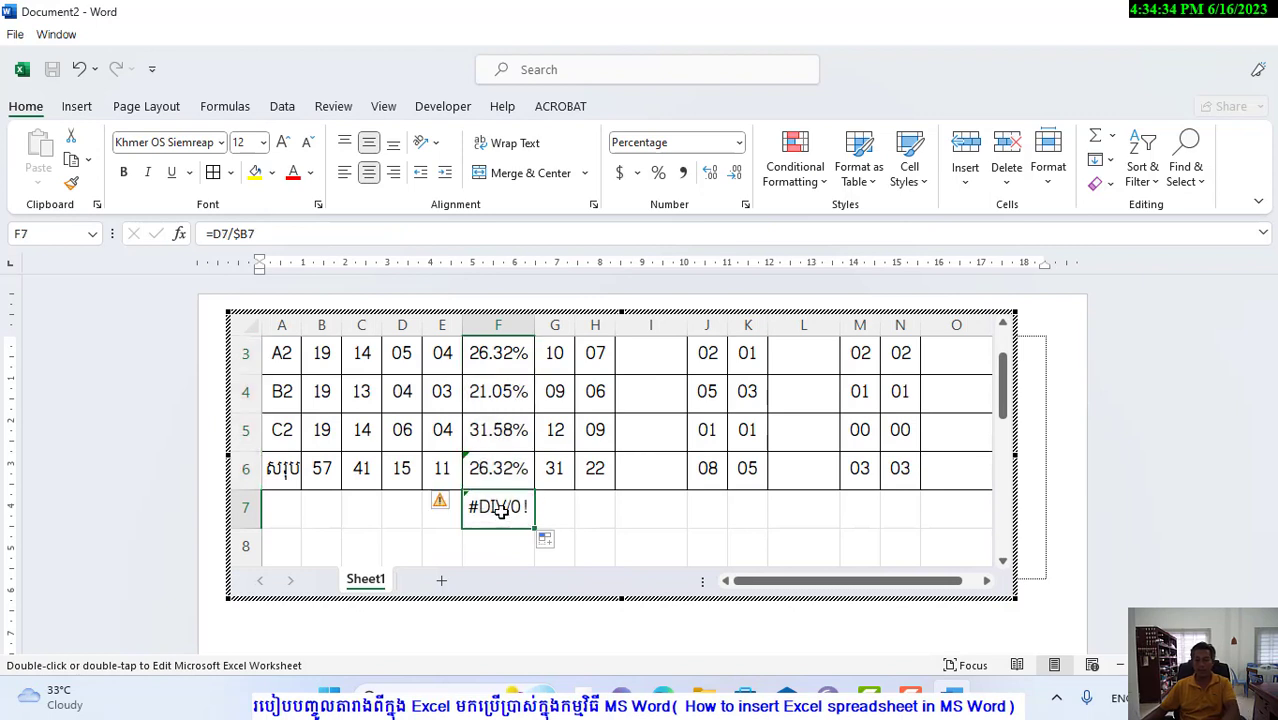
key(Delete)
scroll(506, 466, up, 1)
click(498, 430)
key(ctrl+c)
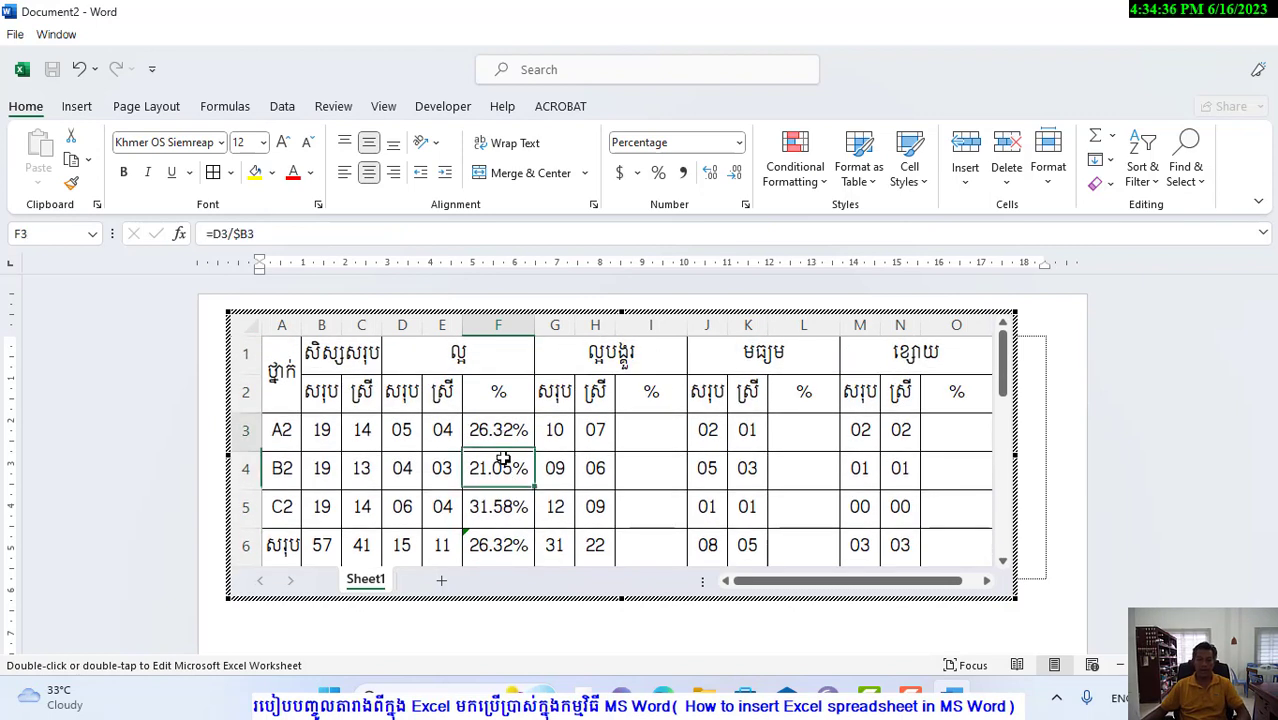
drag(498, 468, 498, 540)
key(ctrl+v)
Paste the percentage formulas into columns I, L and O starting at row 3.
click(637, 440)
key(ctrl+v)
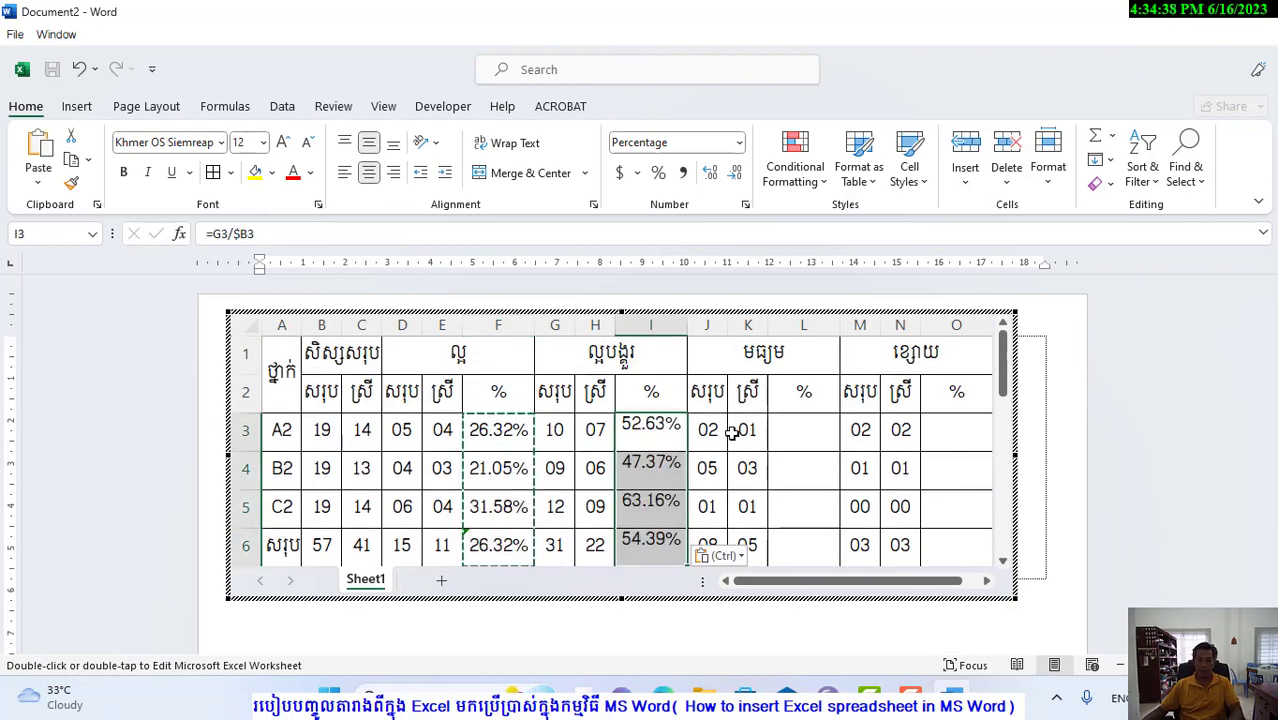
click(779, 434)
key(ctrl+v)
click(925, 434)
key(ctrl+v)
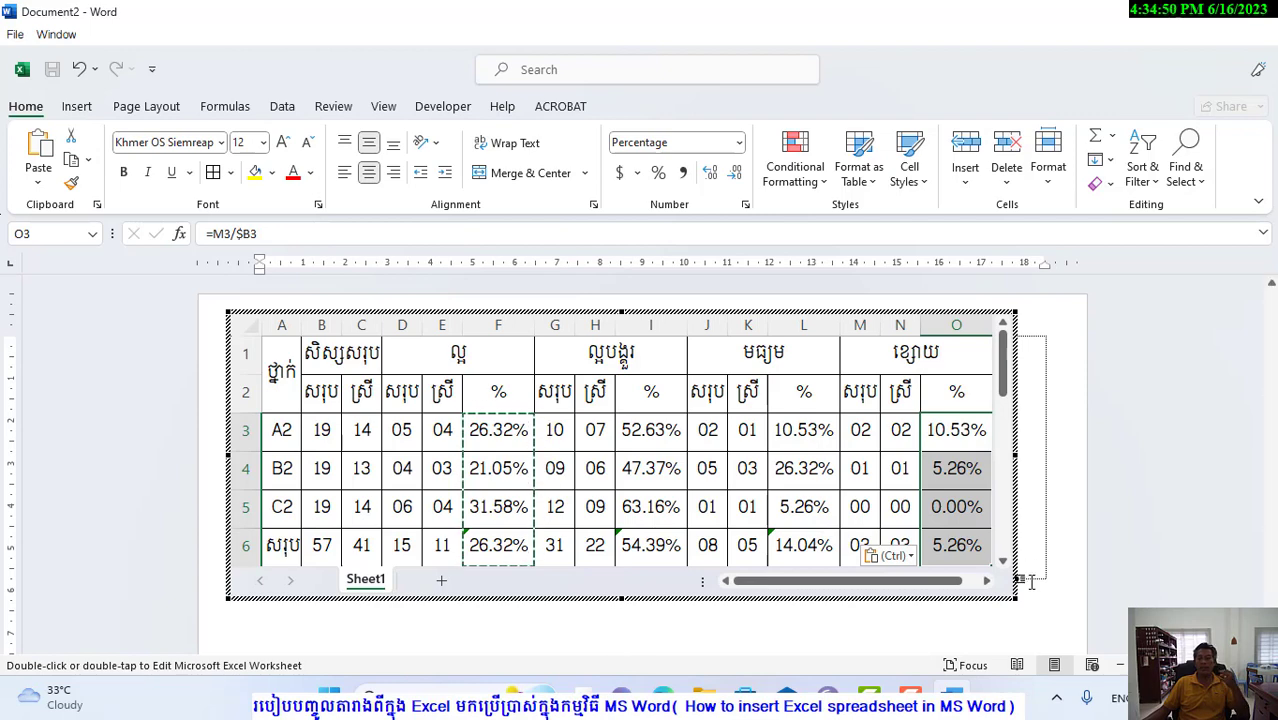
Exit sheet editing and resize the embedded grade table to a narrower width.
click(905, 615)
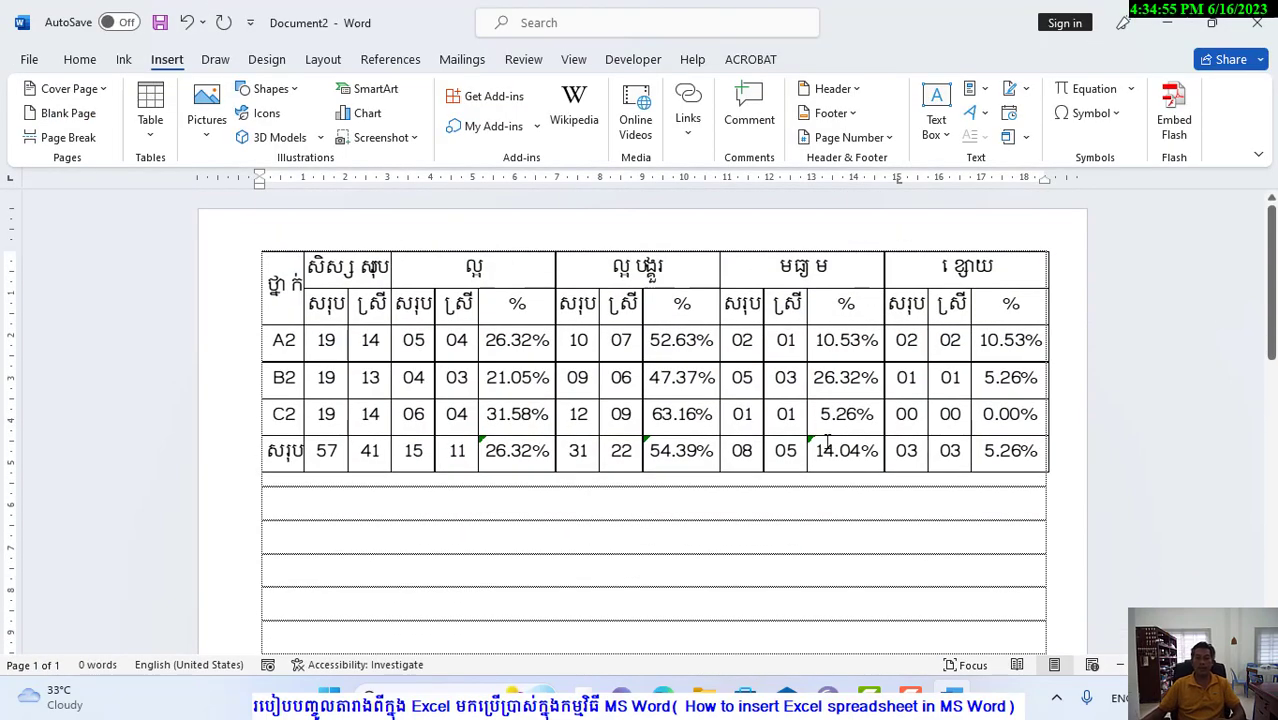
click(800, 412)
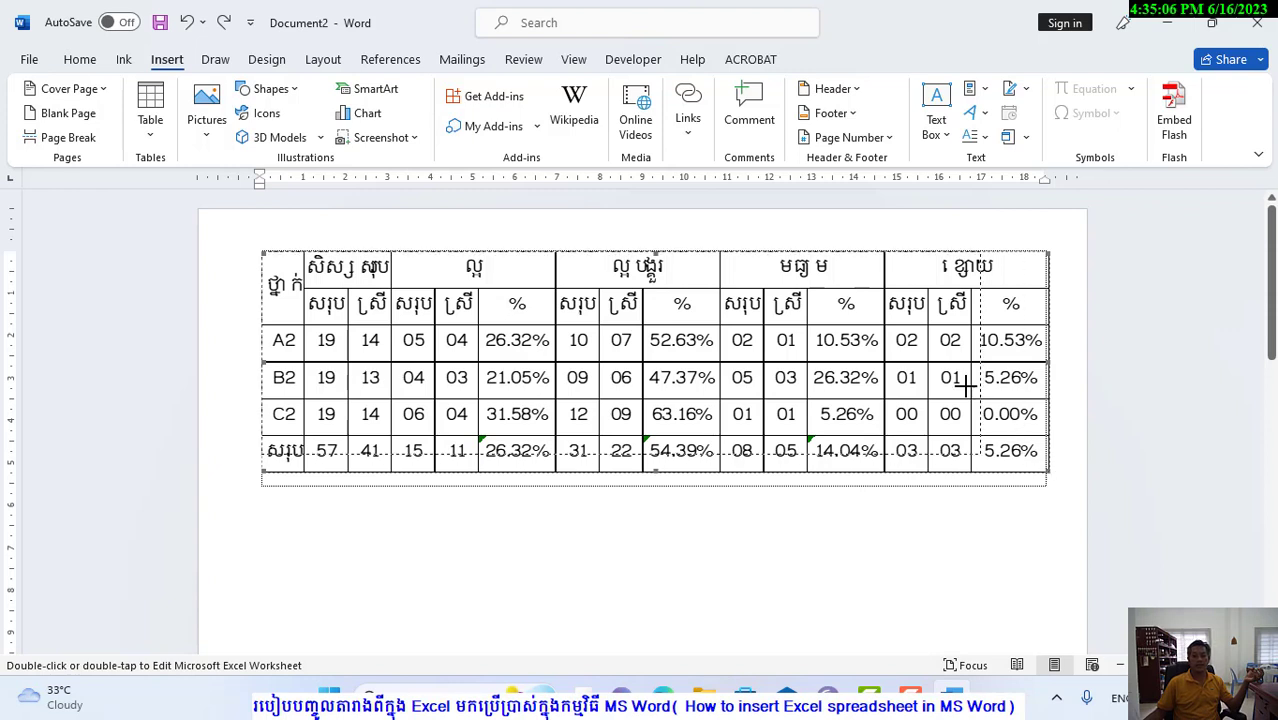
drag(1046, 472, 902, 457)
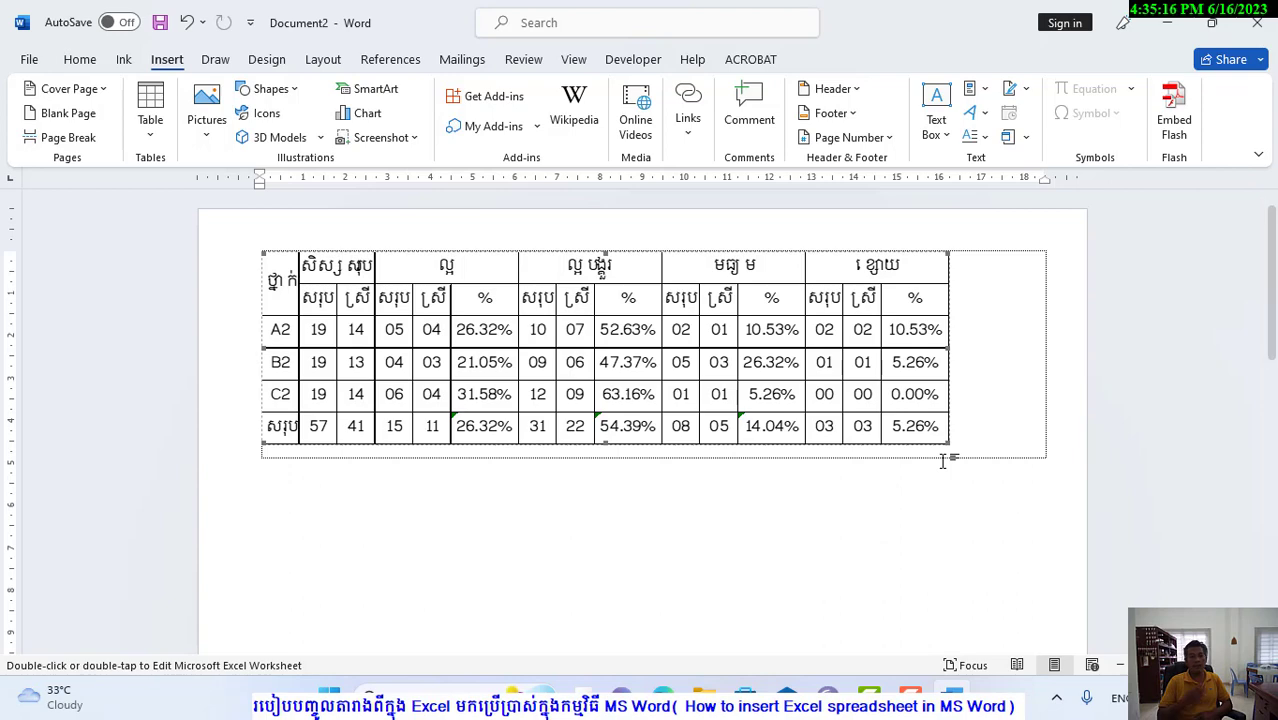
Reopen the embedded grade table for in-place editing and select cell G4, which holds 09.
double_click(449, 329)
click(541, 457)
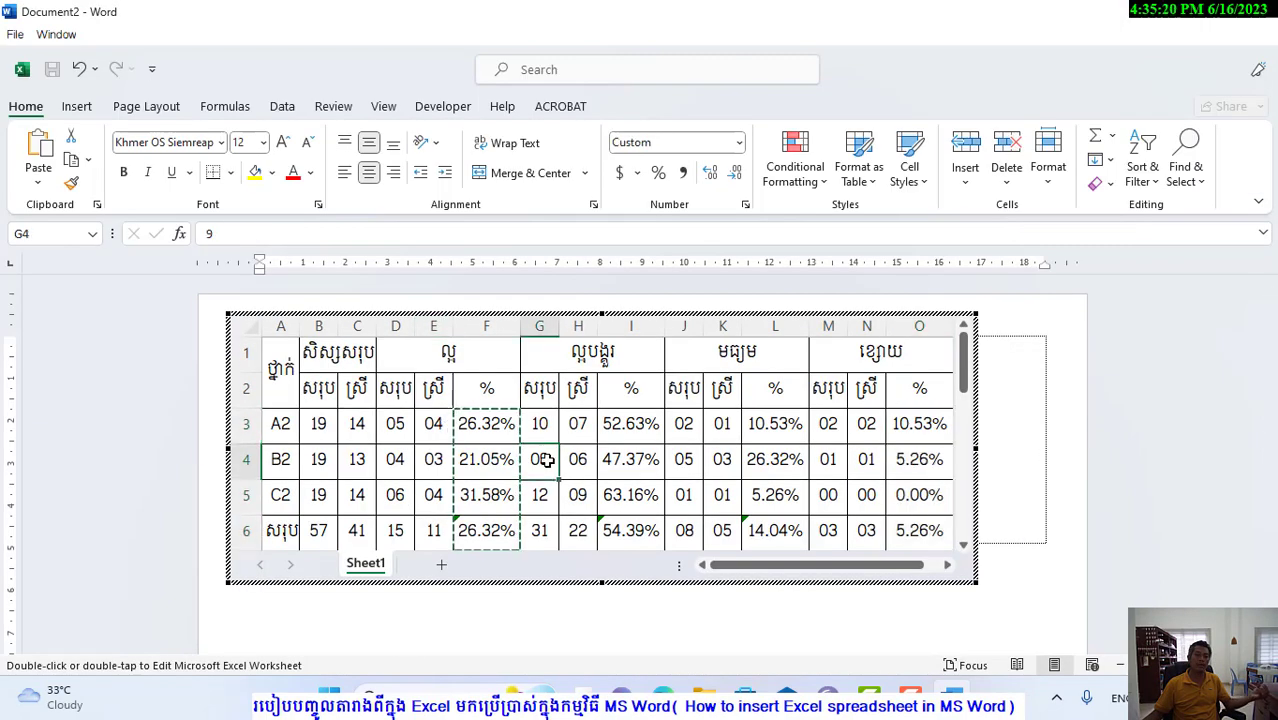